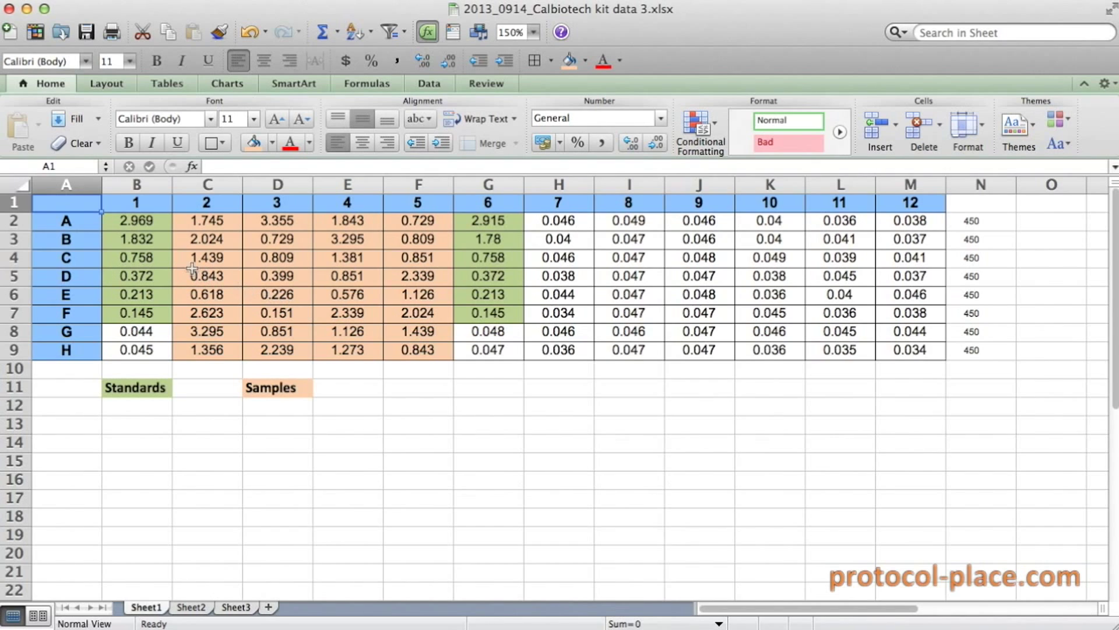
Highlight the standard readings in columns B and G and the sample readings in columns C–F.
left_click_drag(157, 220, 152, 306)
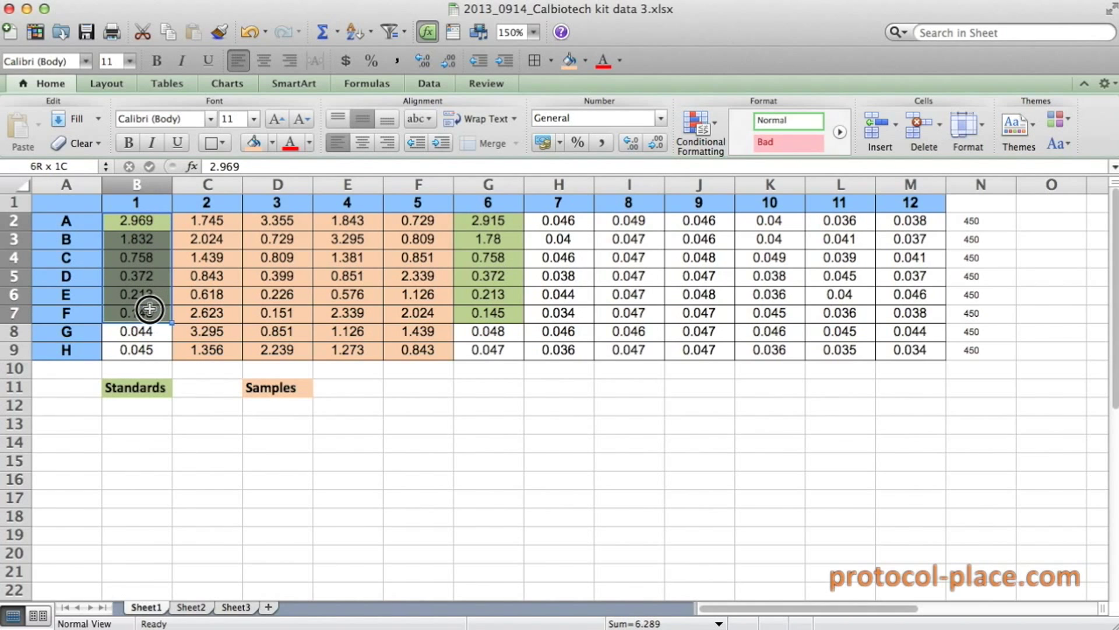
left_click_drag(488, 220, 514, 306)
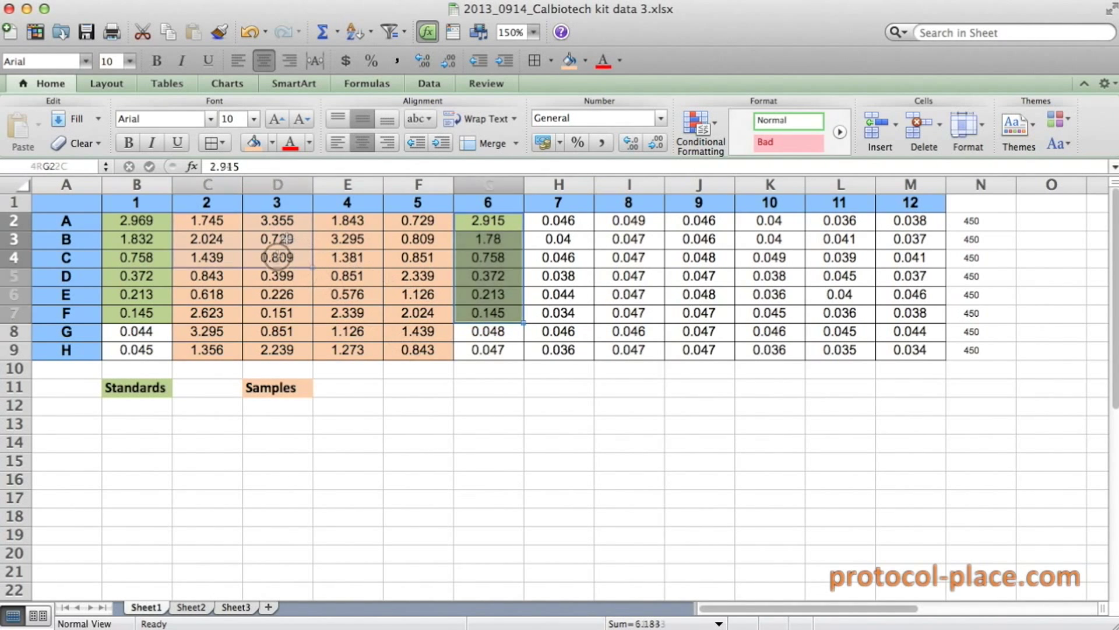
left_click_drag(216, 223, 405, 353)
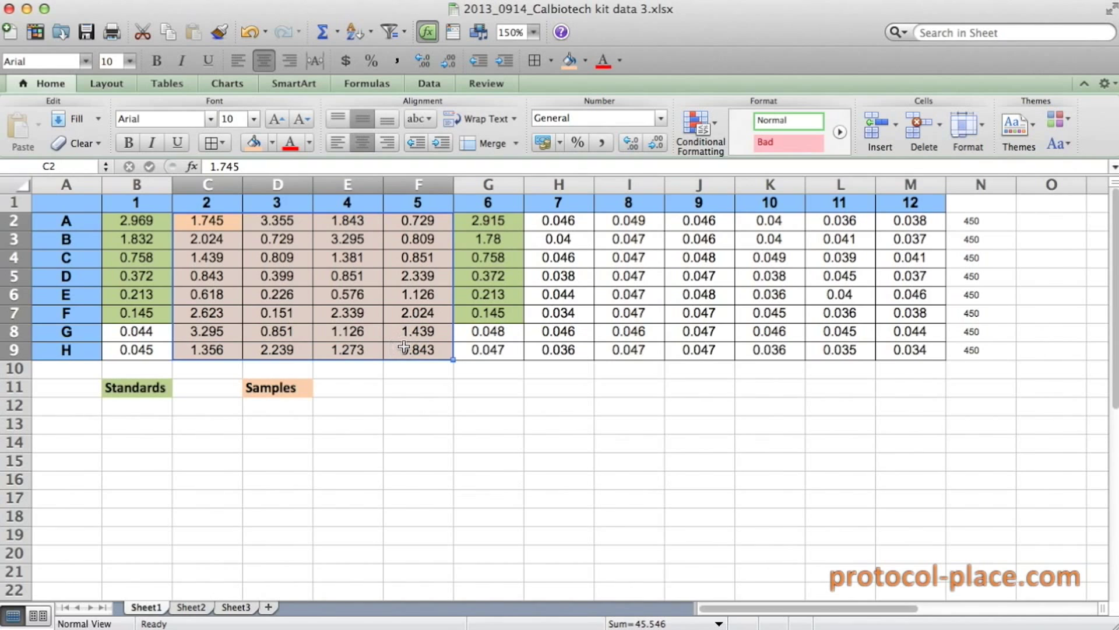
left_click(207, 331)
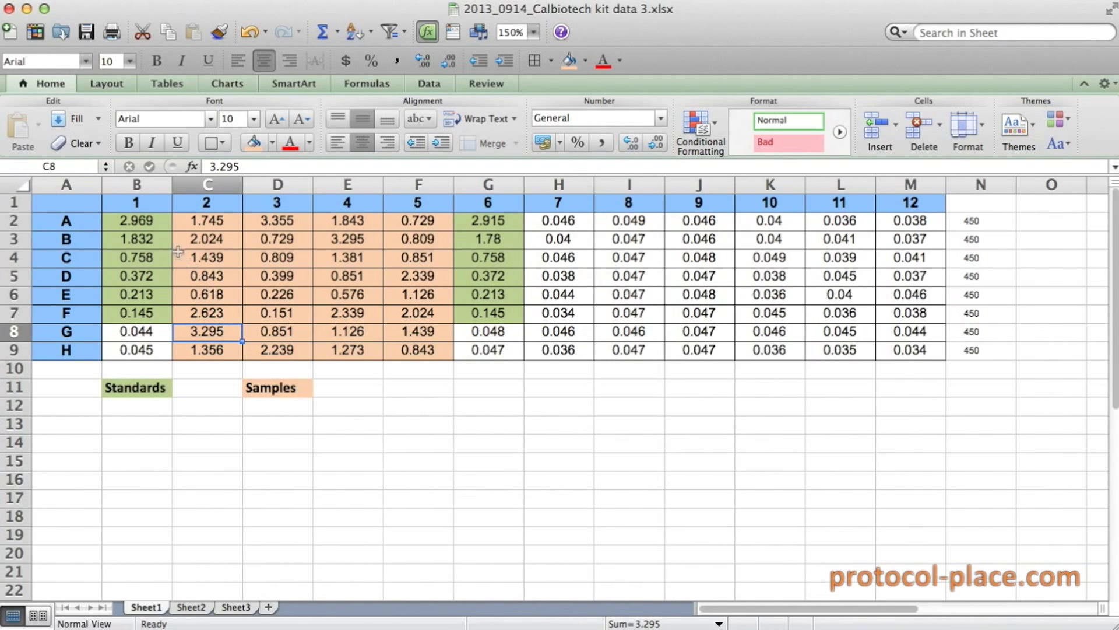
left_click_drag(145, 220, 156, 313)
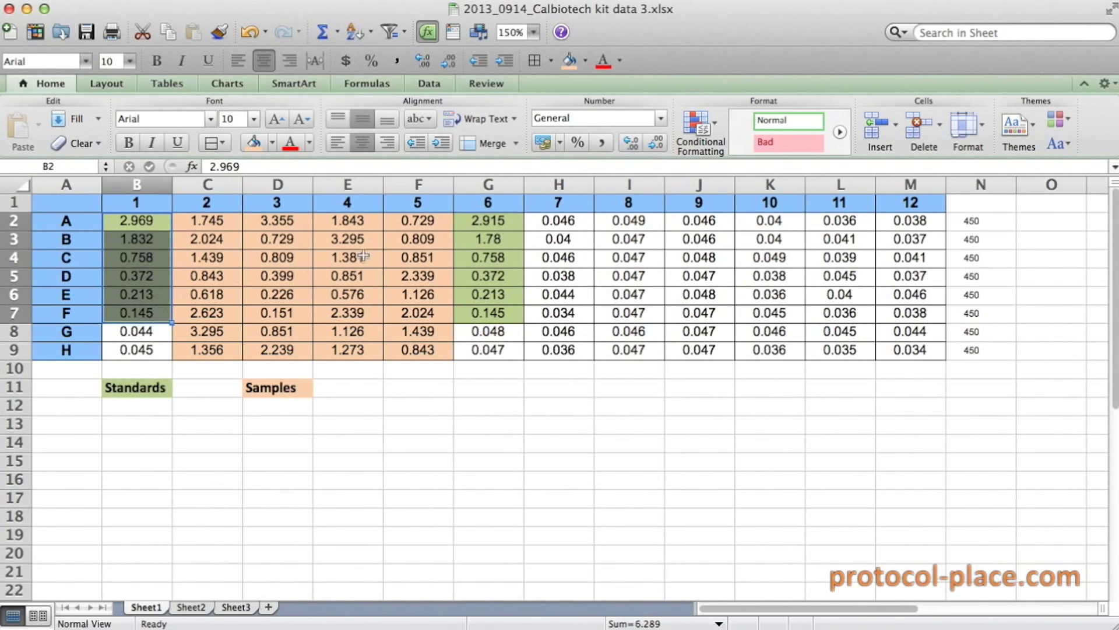
left_click_drag(493, 221, 505, 313)
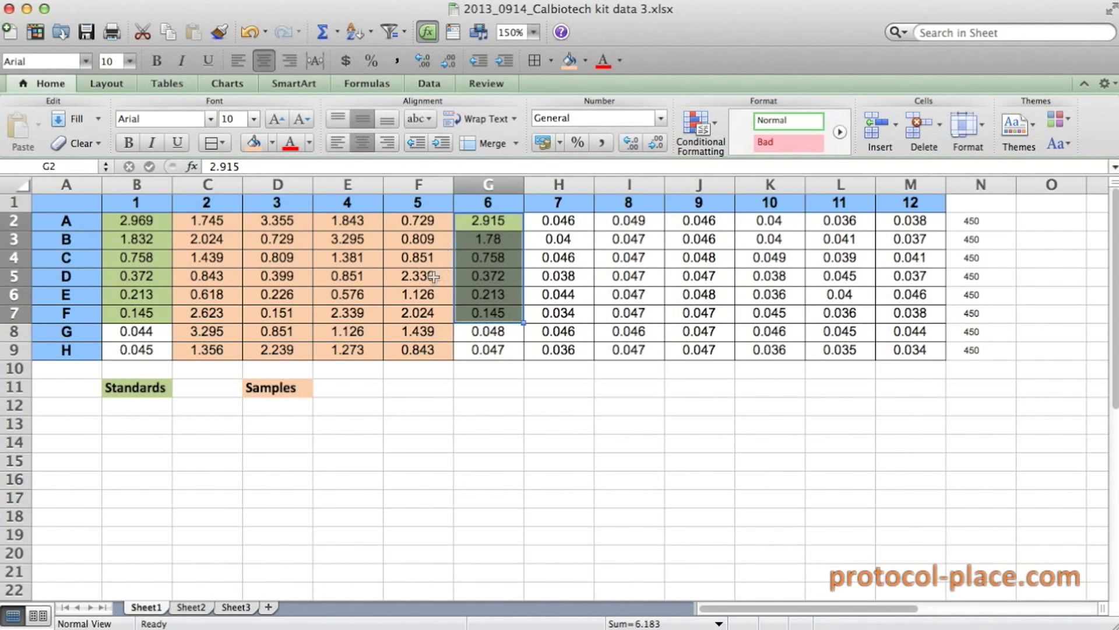
left_click(226, 224)
left_click_drag(226, 223, 225, 343)
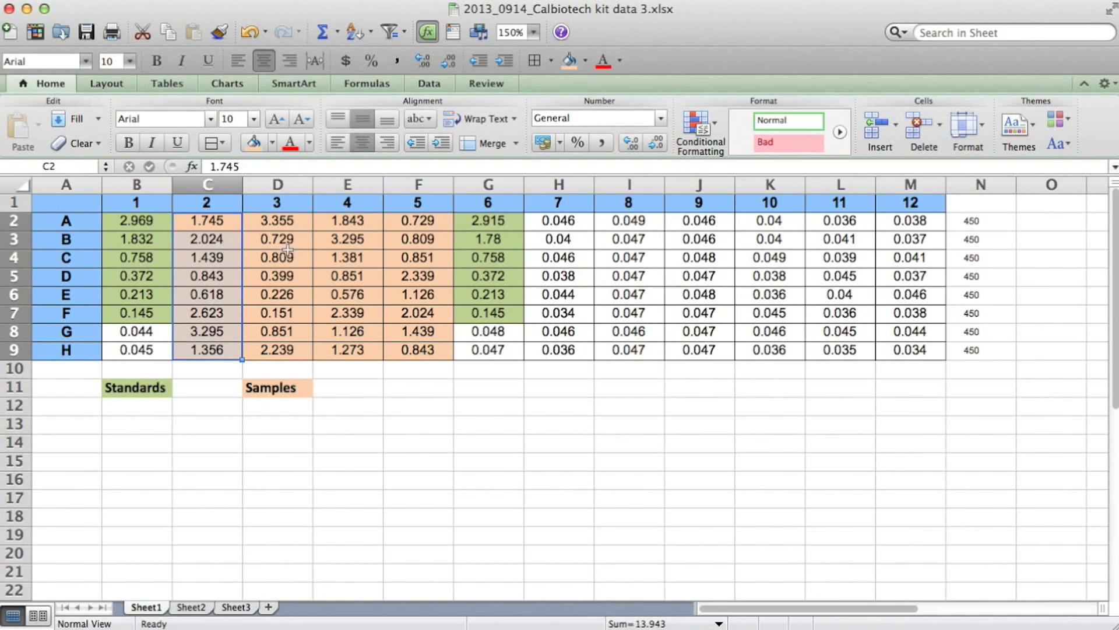
left_click(279, 296)
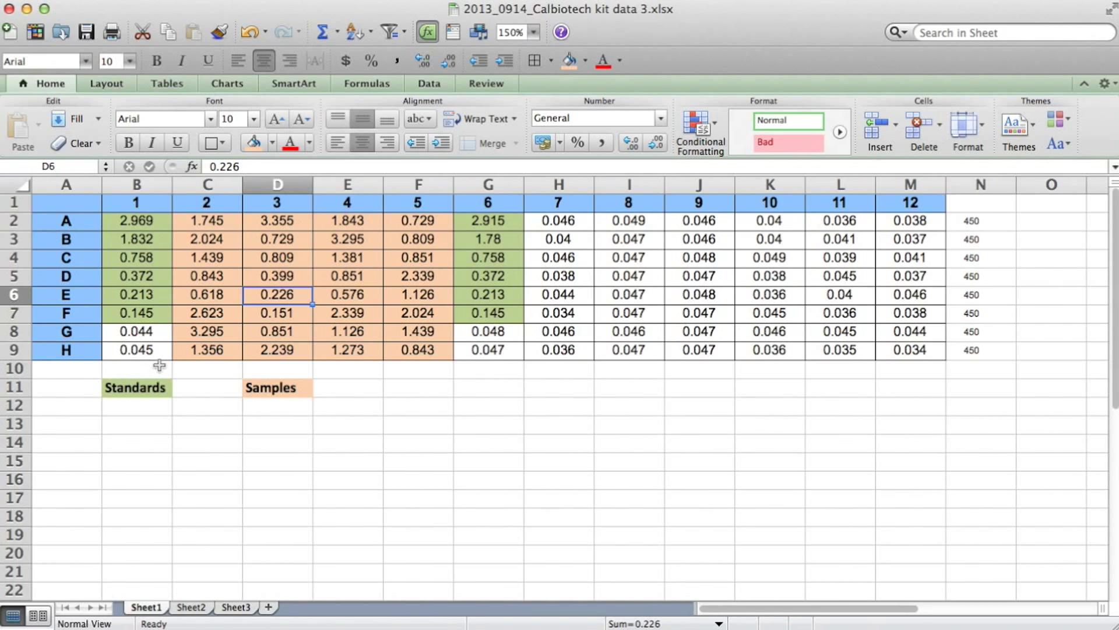
Enter the label 'Avg Absor' in B13.
left_click(131, 420)
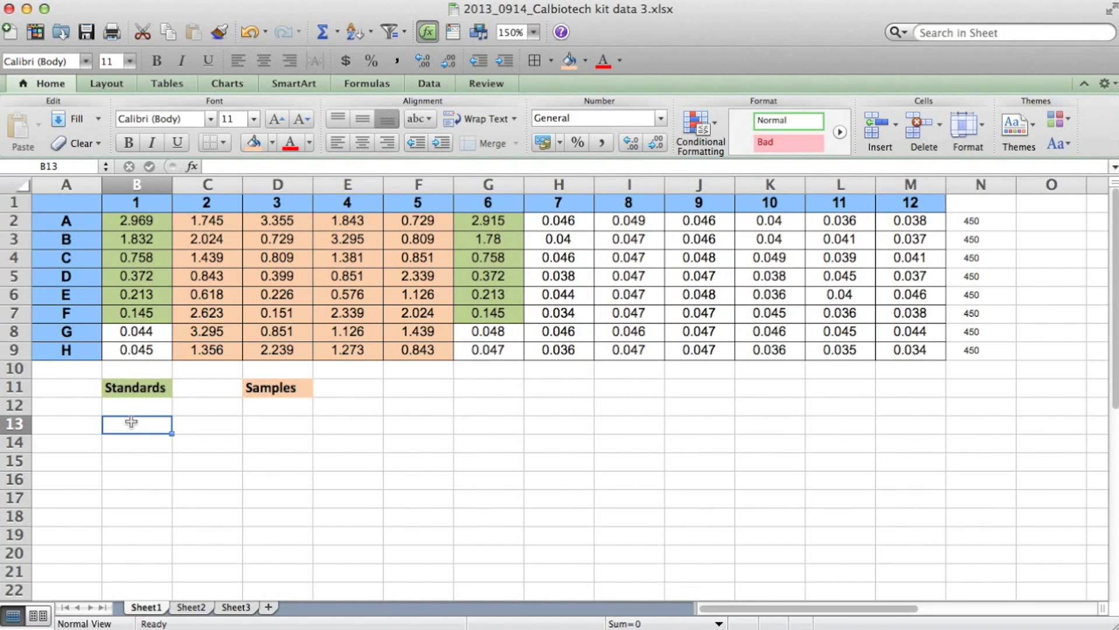
type("Av")
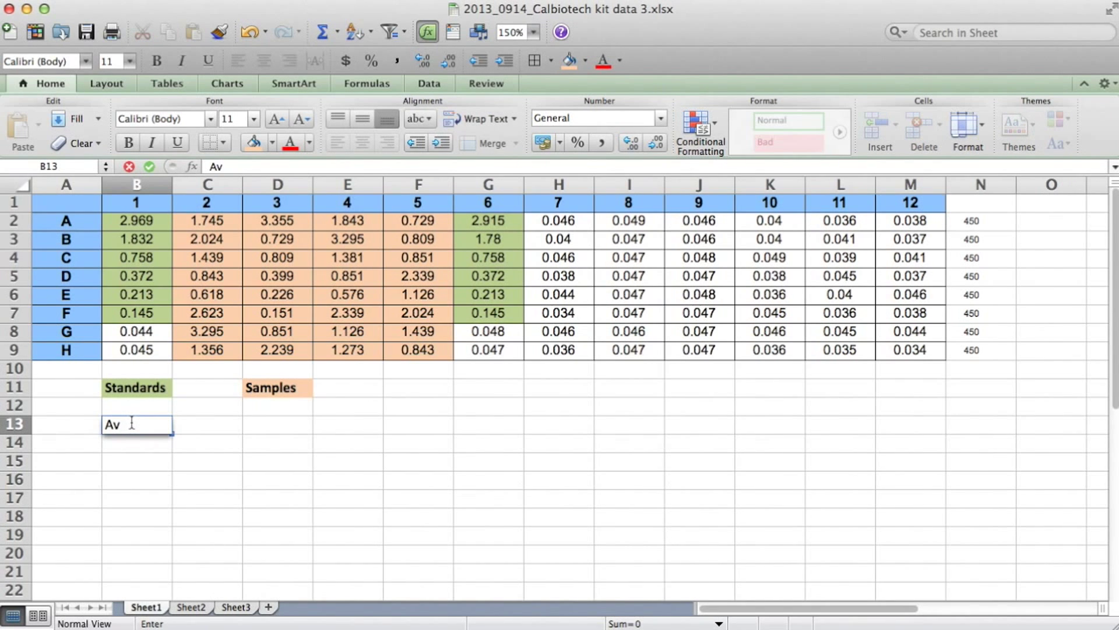
type("g Absor")
key("Return")
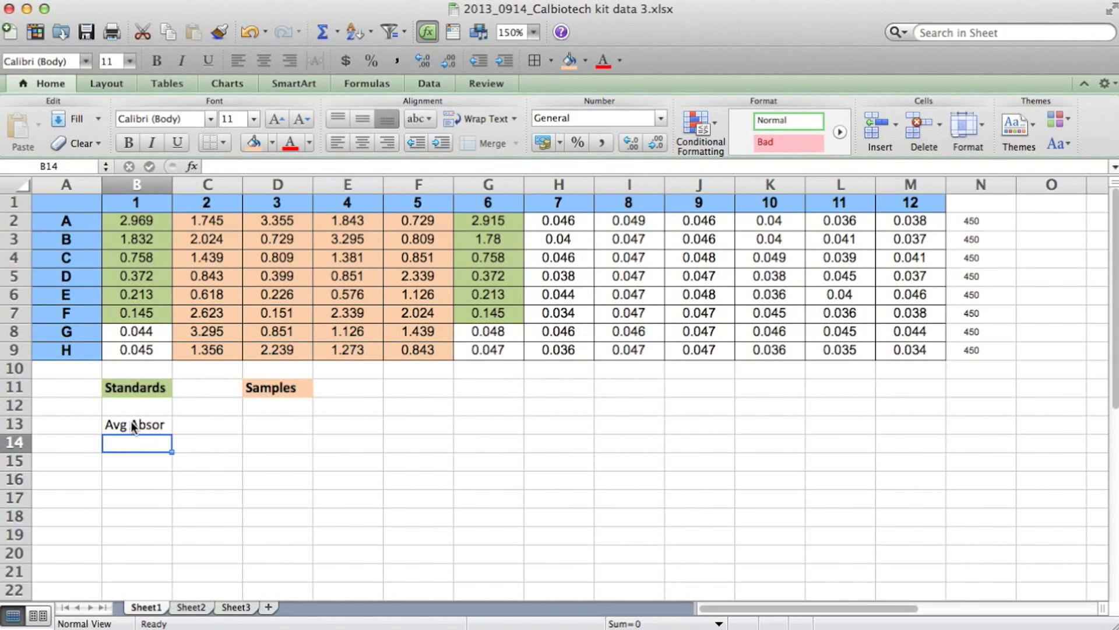
Enter =AVERAGE(B2,G2) in B14 to get the first standard's mean, 2.942.
type("=")
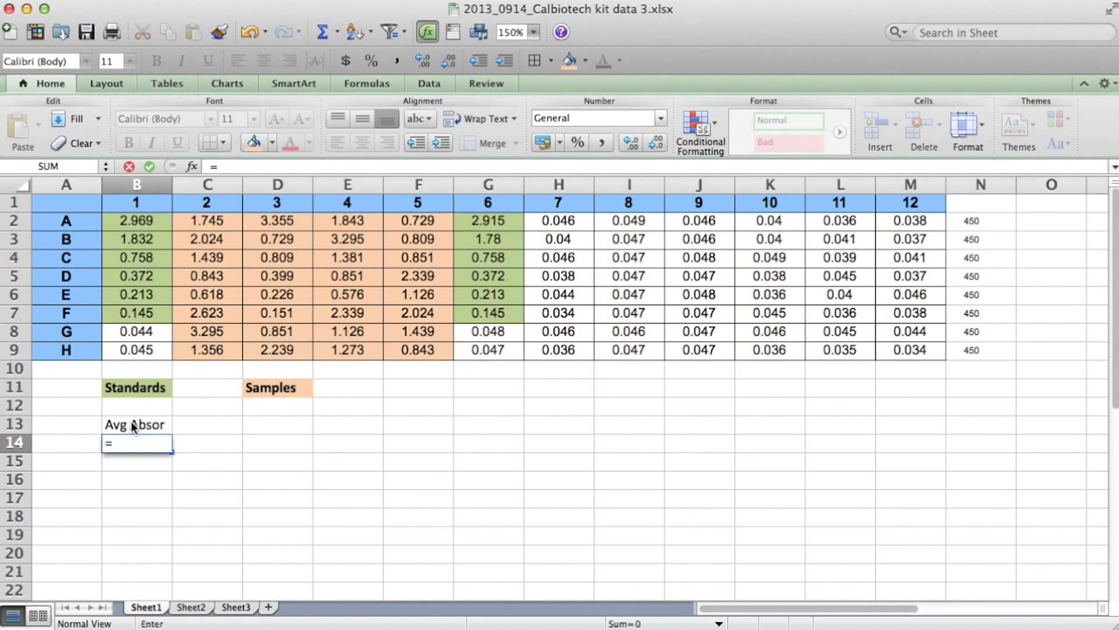
type("average")
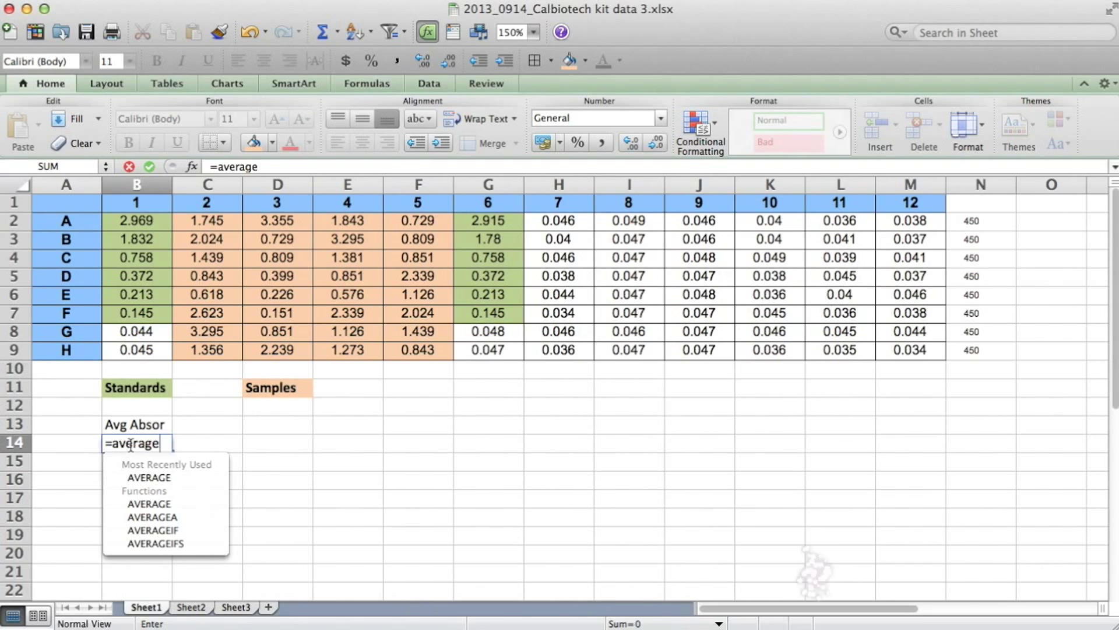
type("(")
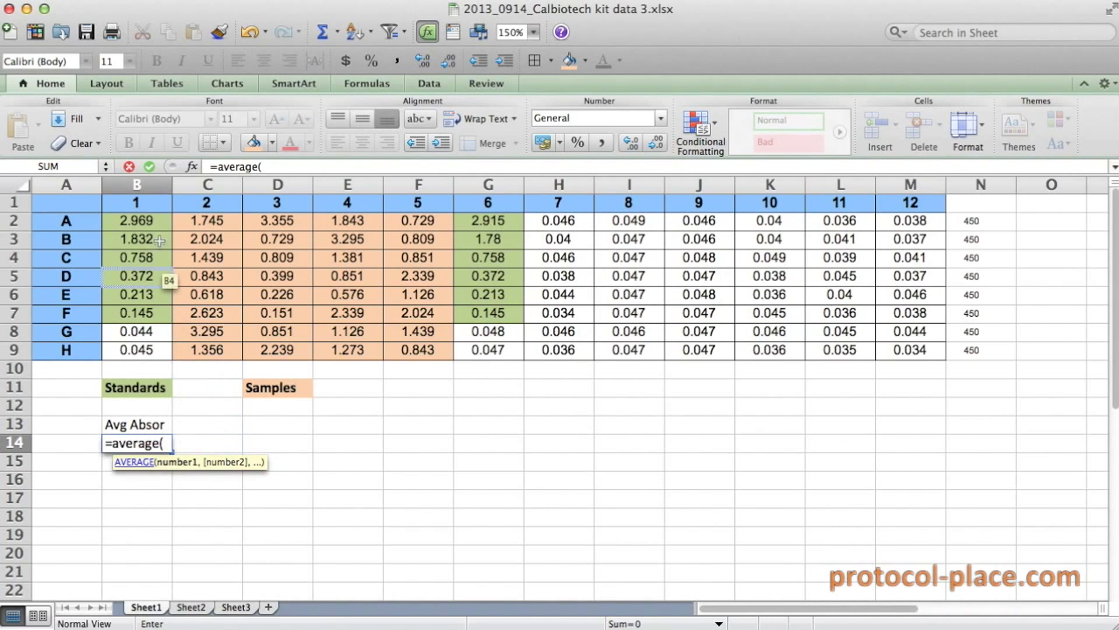
left_click(157, 220)
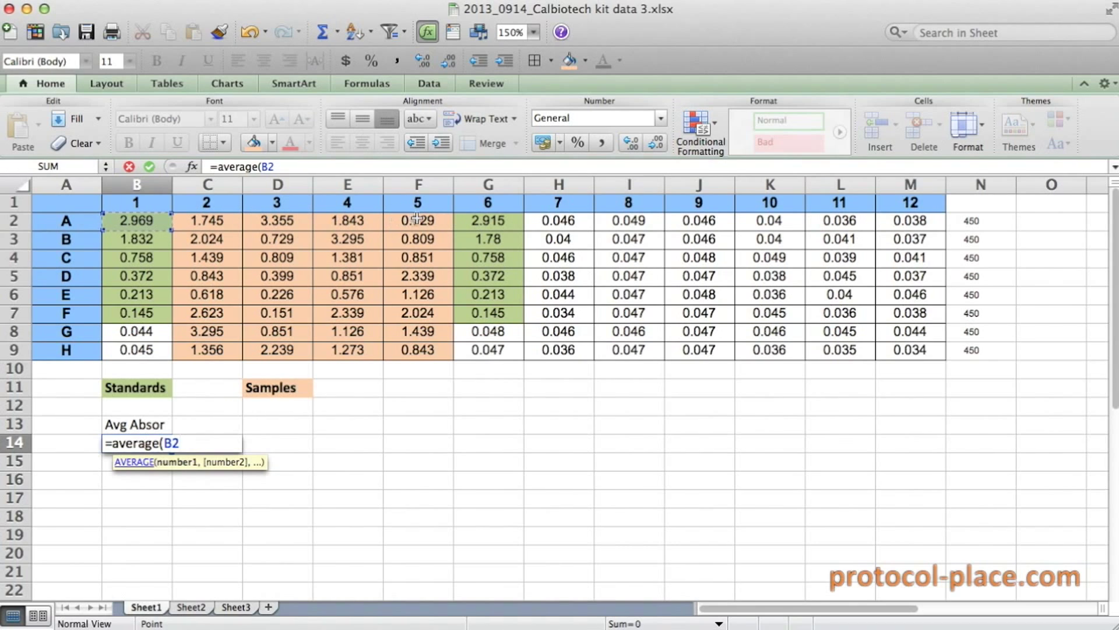
type(",")
left_click(488, 219)
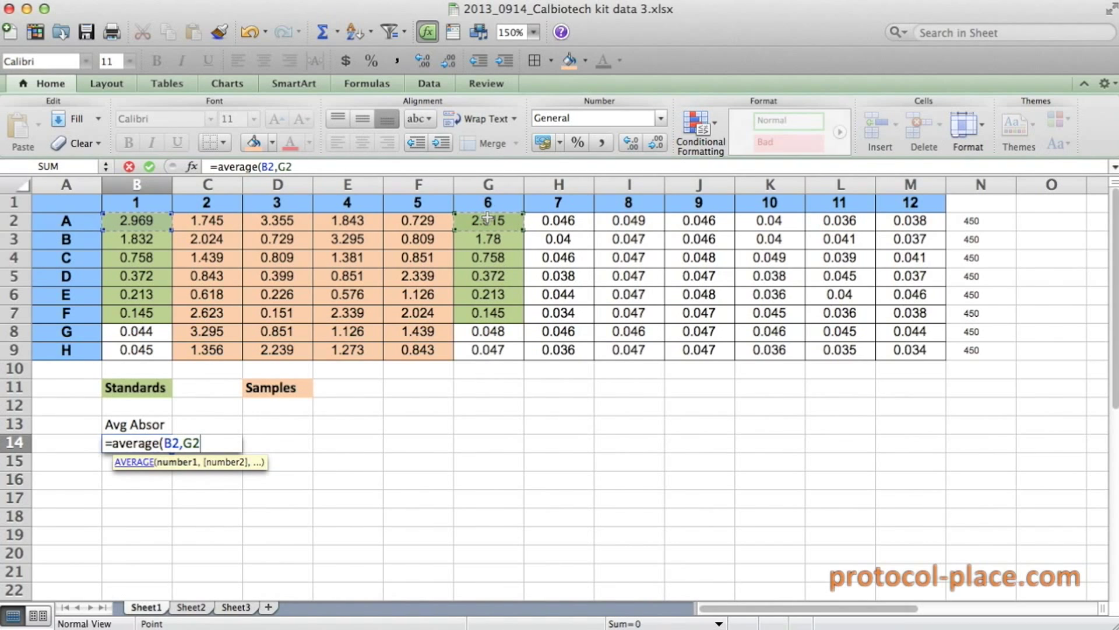
type(")")
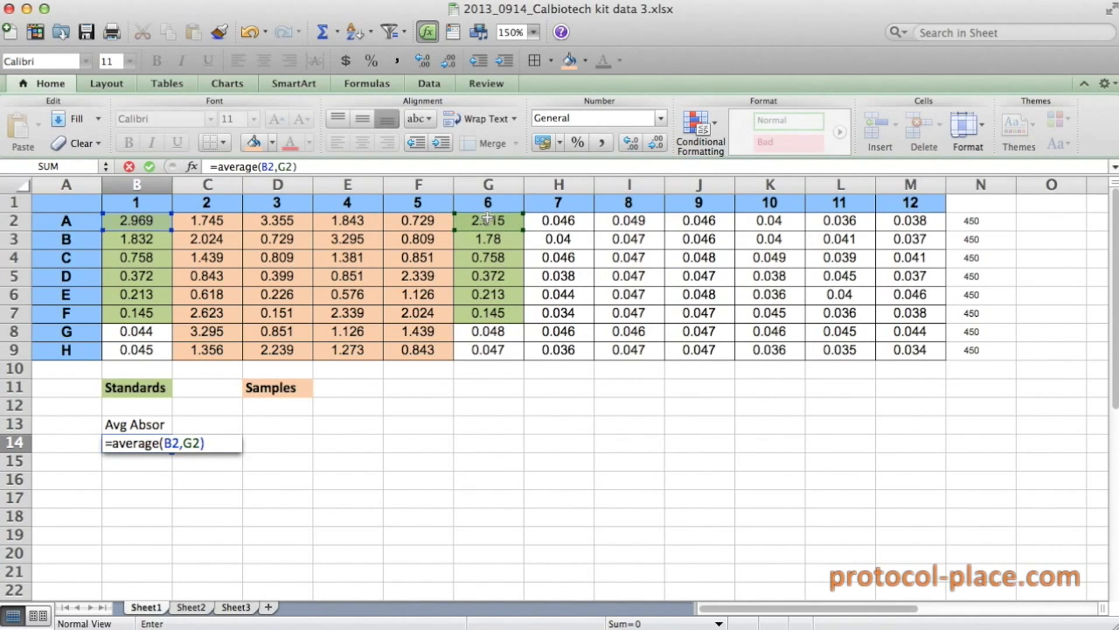
key("Return")
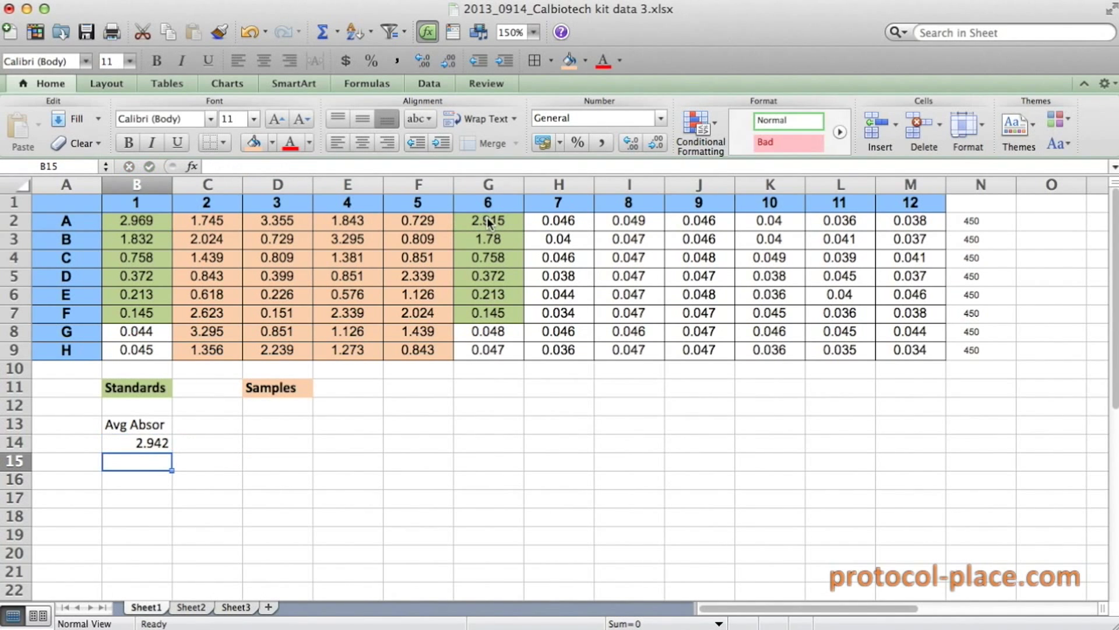
left_click(157, 450)
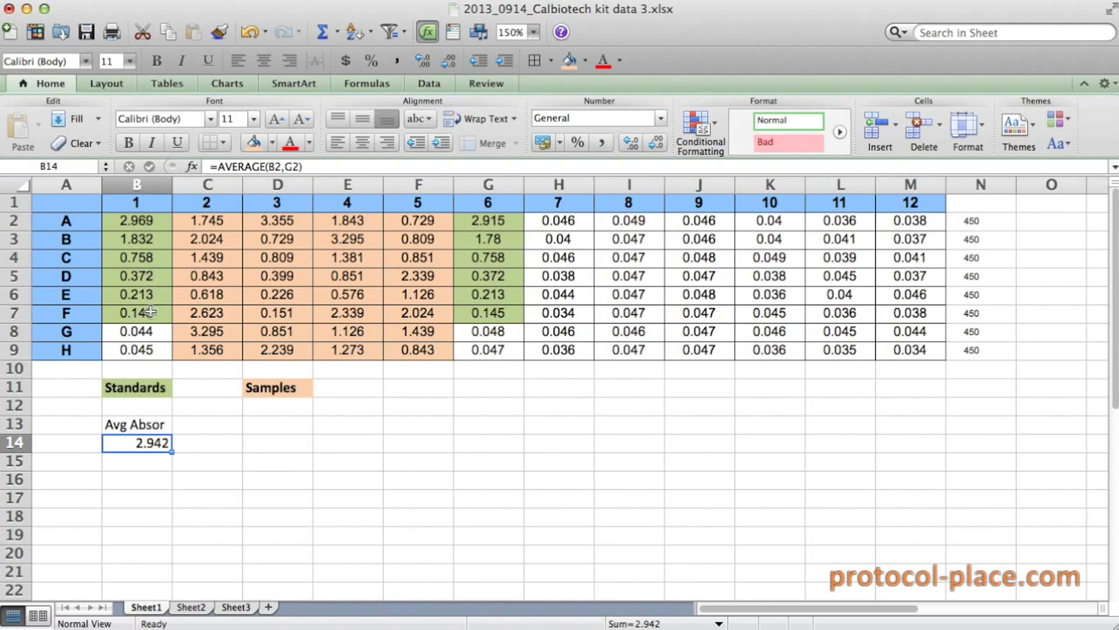
Fill the B14 AVERAGE formula down to B19, giving means 1.806, 0.758, 0.372, 0.213 and 0.145.
left_click(172, 452)
left_click_drag(172, 452, 171, 539)
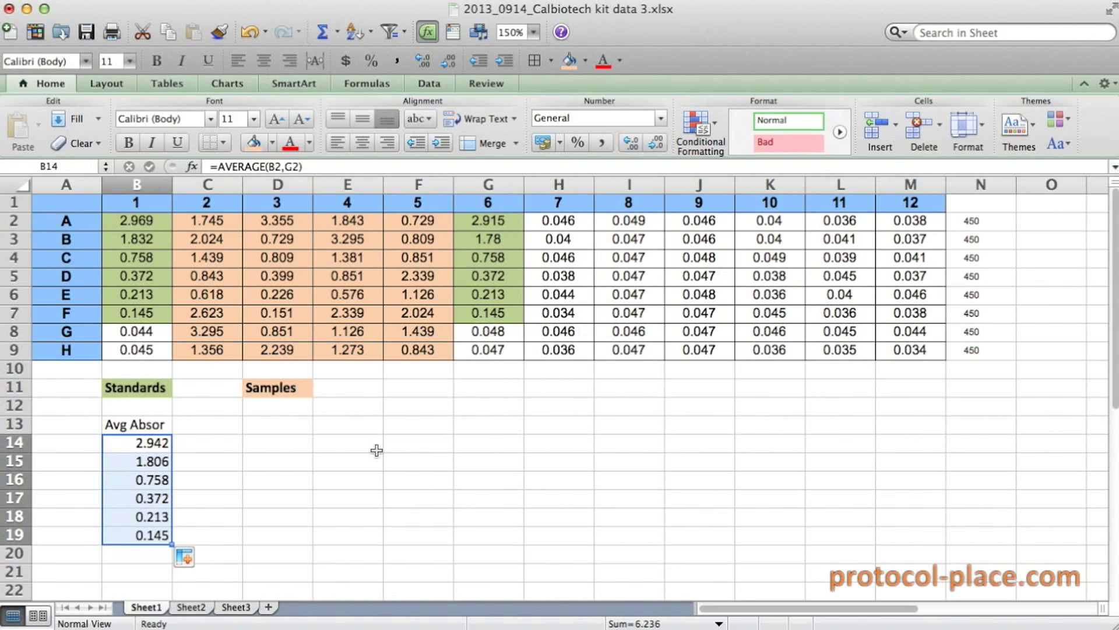
Add the heading 'Concentration (ng/mL)' in C13.
left_click(214, 423)
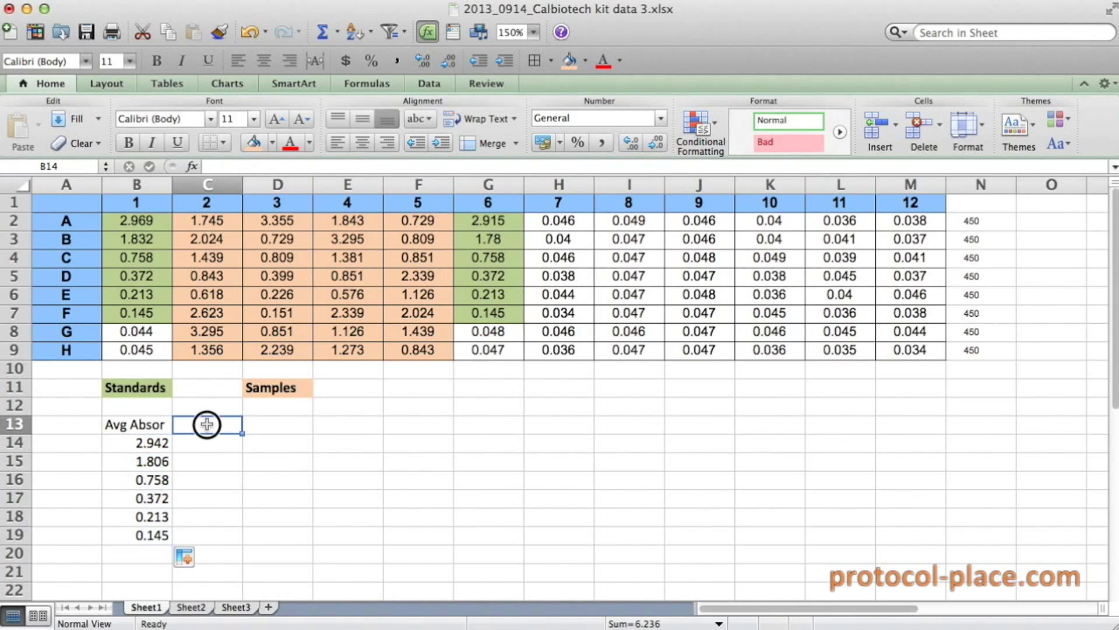
type("Concentrati")
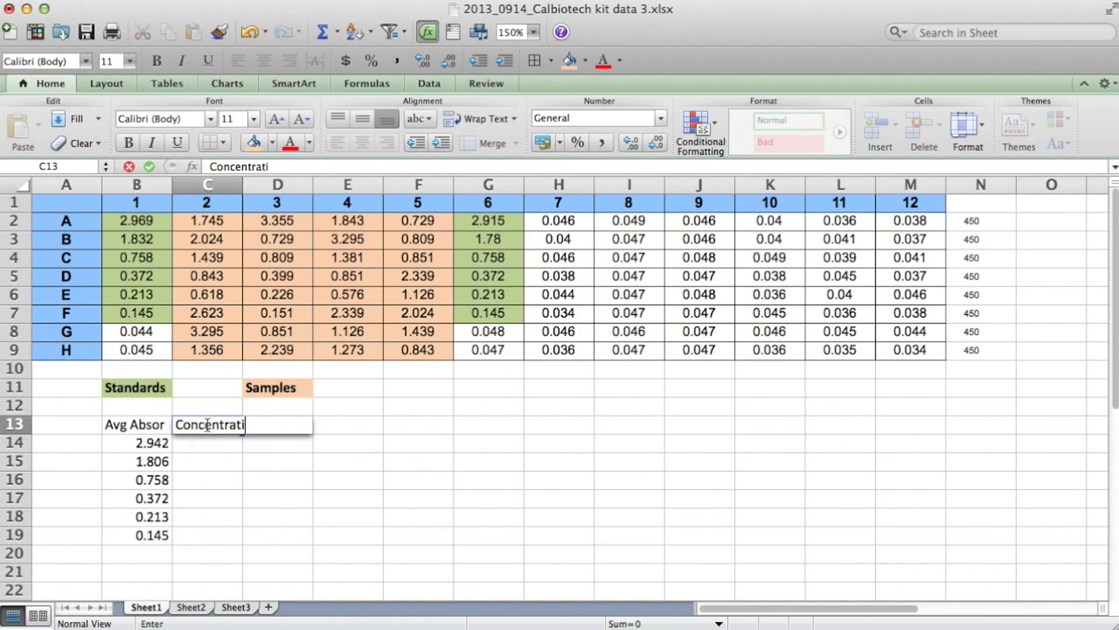
type("on (ng/mL)")
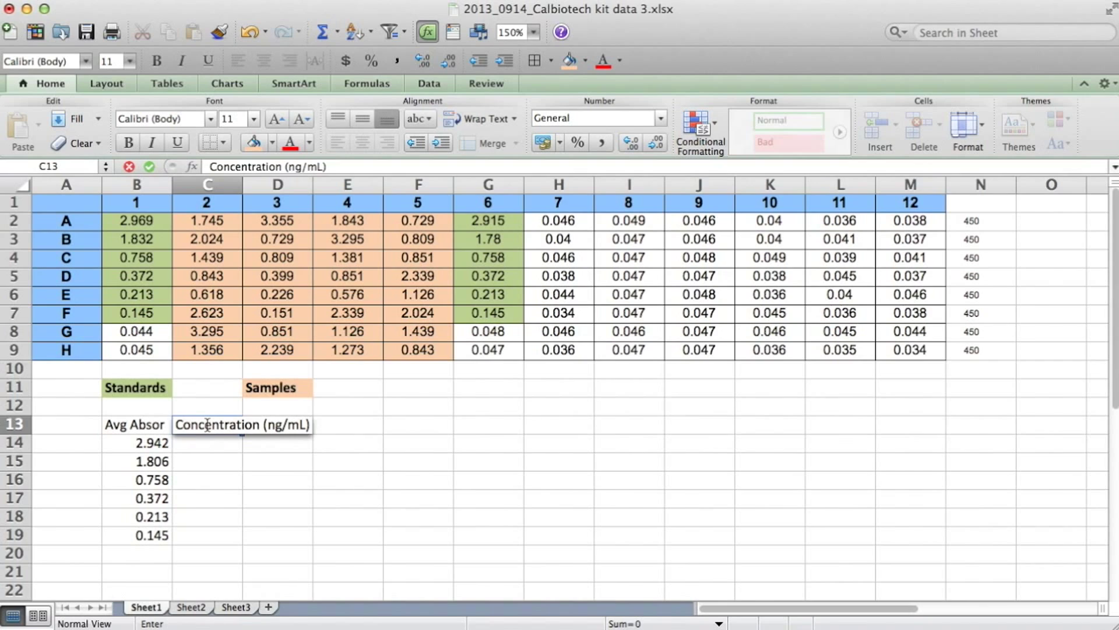
key("Return")
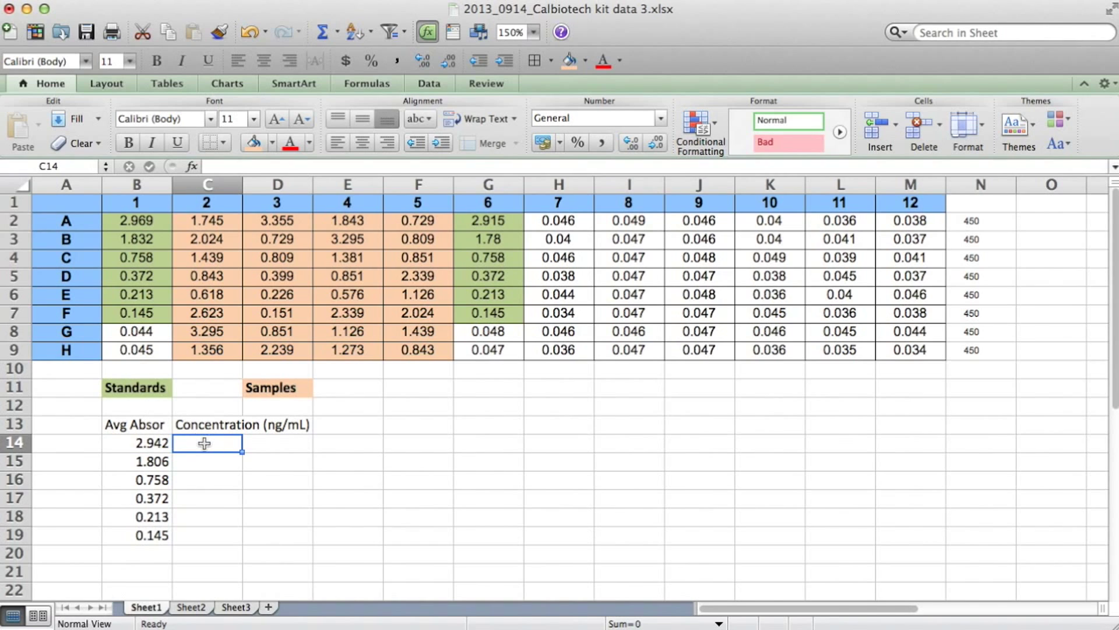
Enter standard concentrations 0, 5, 10, 25, 50 and 100 in C14:C19.
type("0")
key("Return")
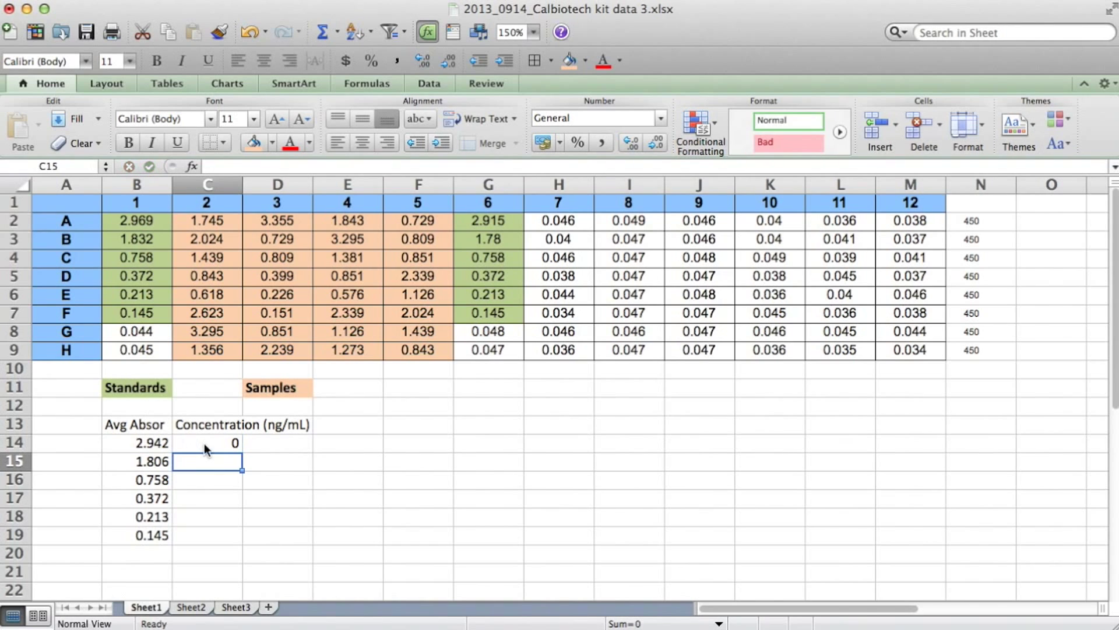
type("5")
key("Return")
type("10")
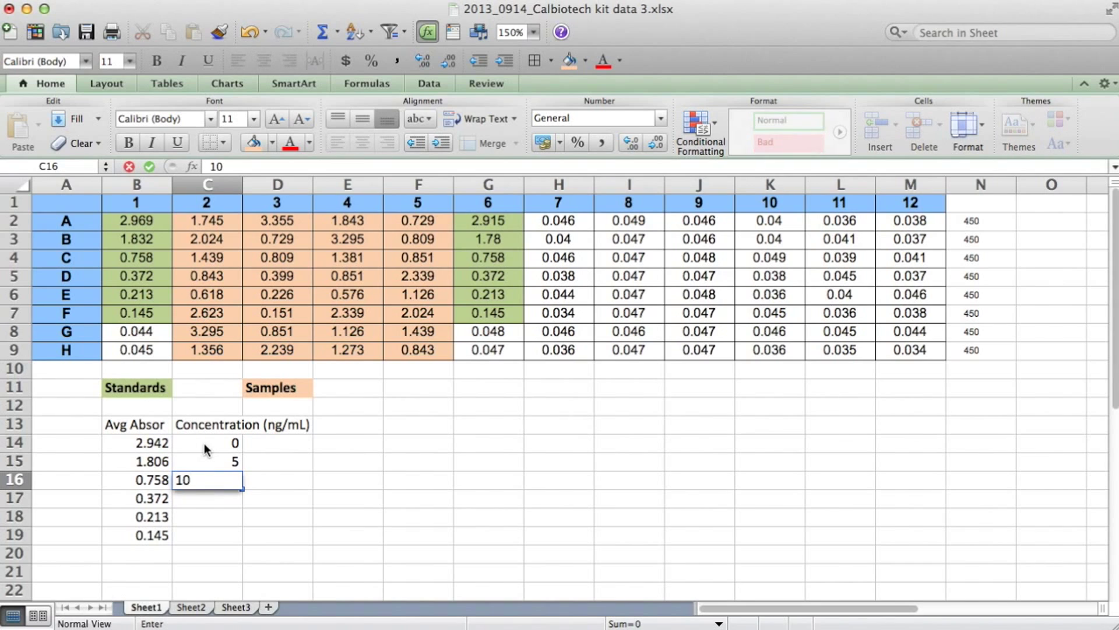
key("Return")
type("25")
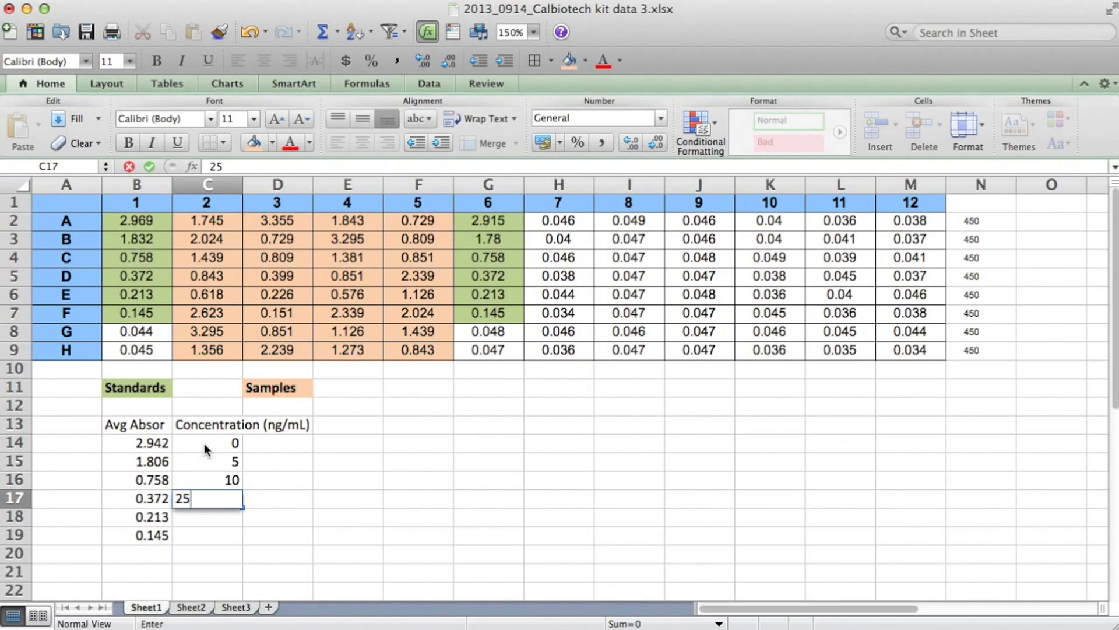
key("Return")
type("50")
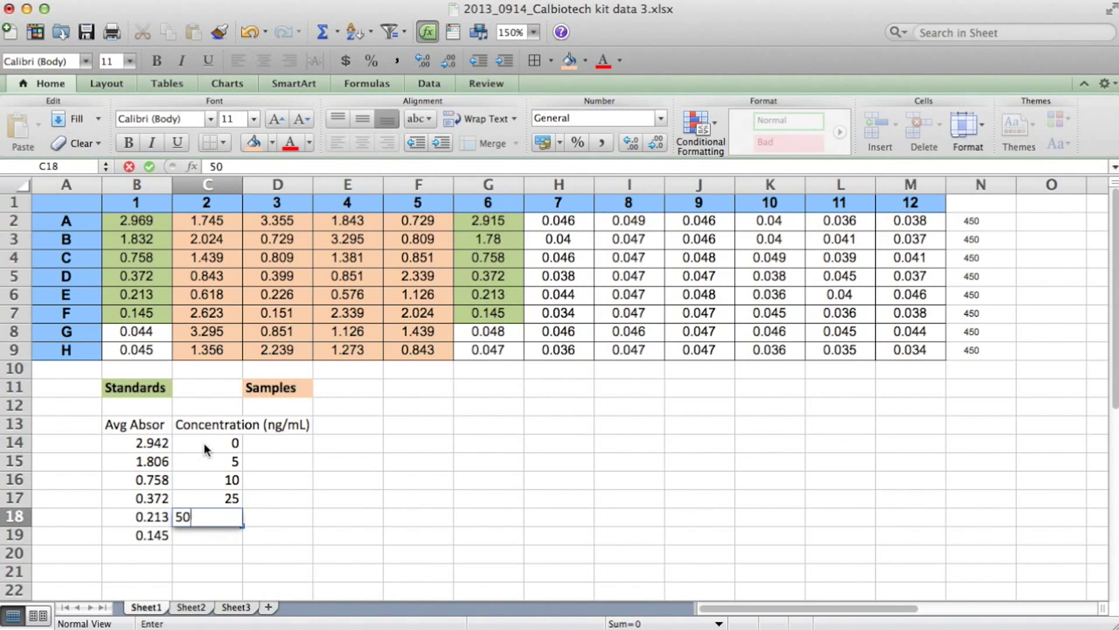
key("Return")
type("100")
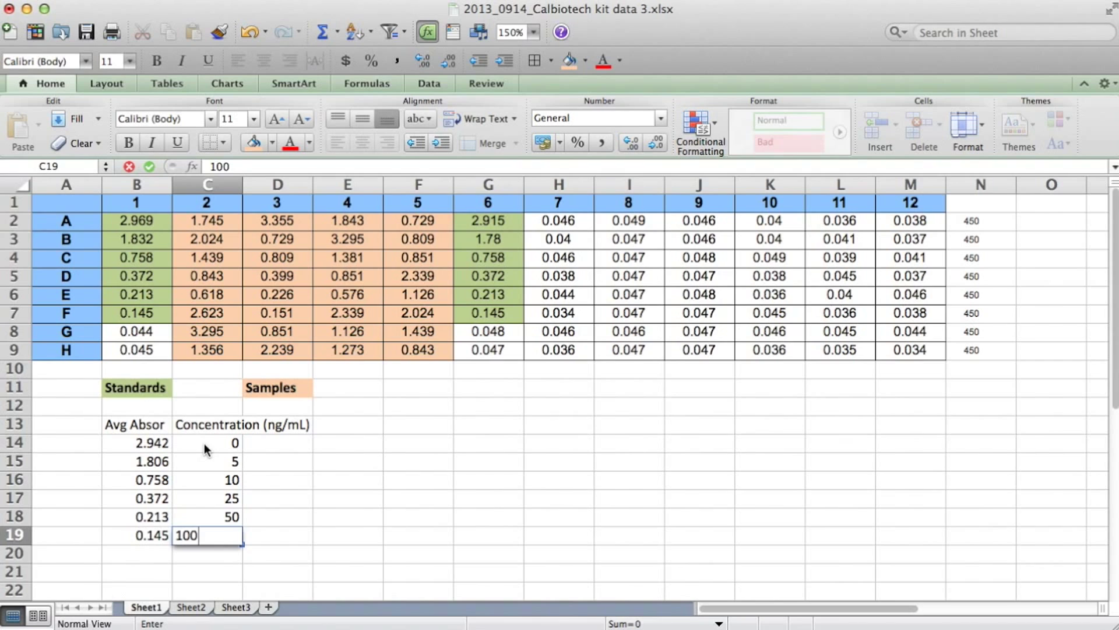
key("Return")
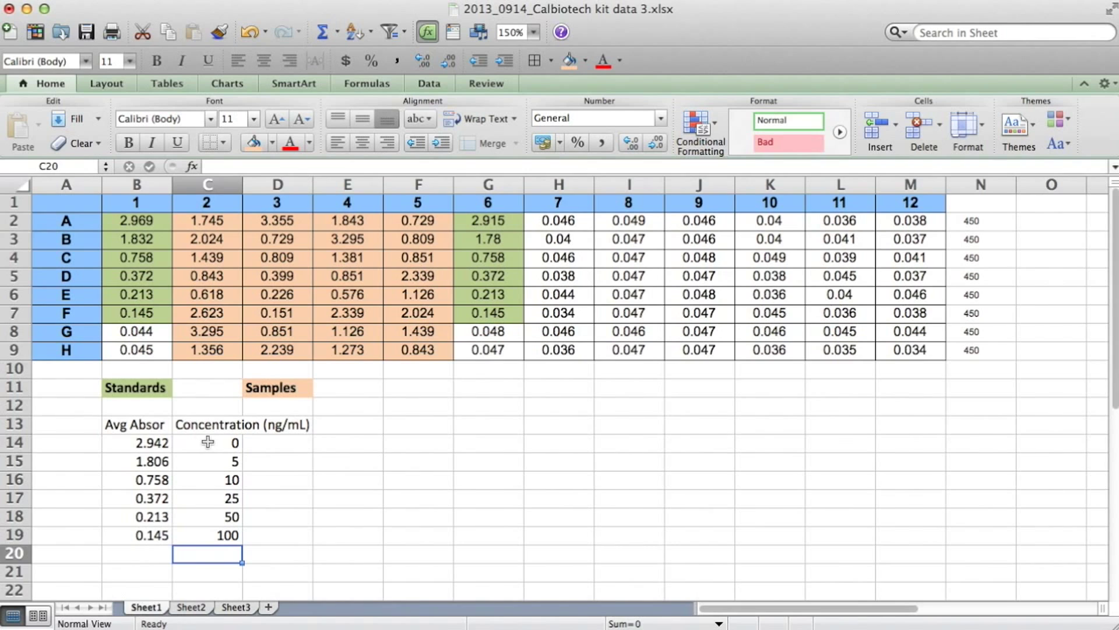
left_click_drag(152, 443, 154, 535)
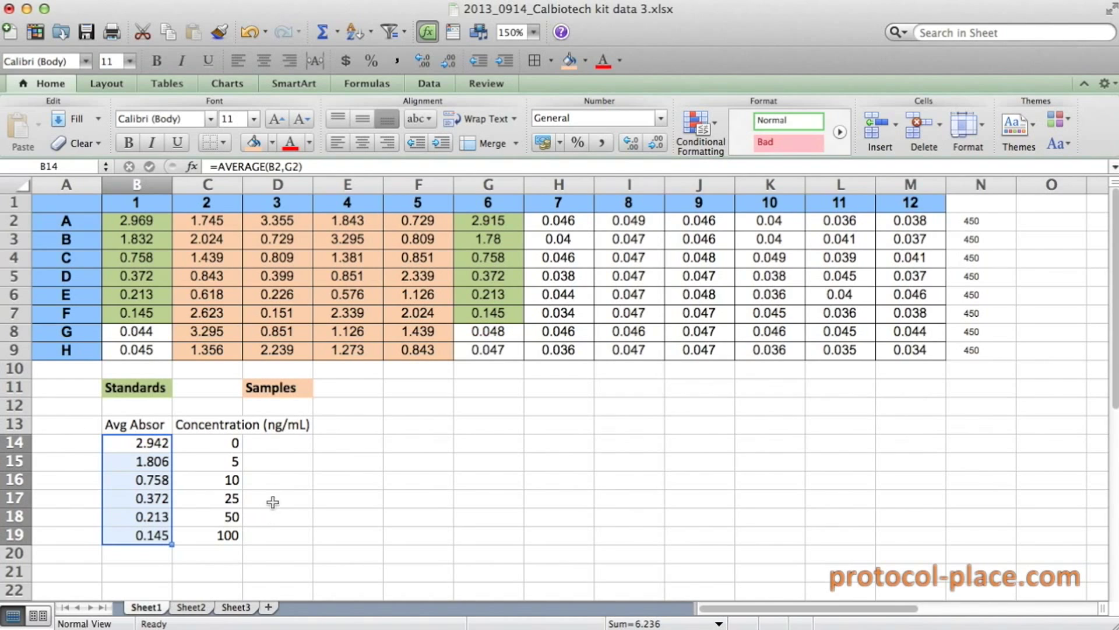
Insert a marked scatter chart of B13:C19 and move it left on the sheet.
left_click_drag(133, 423, 207, 529)
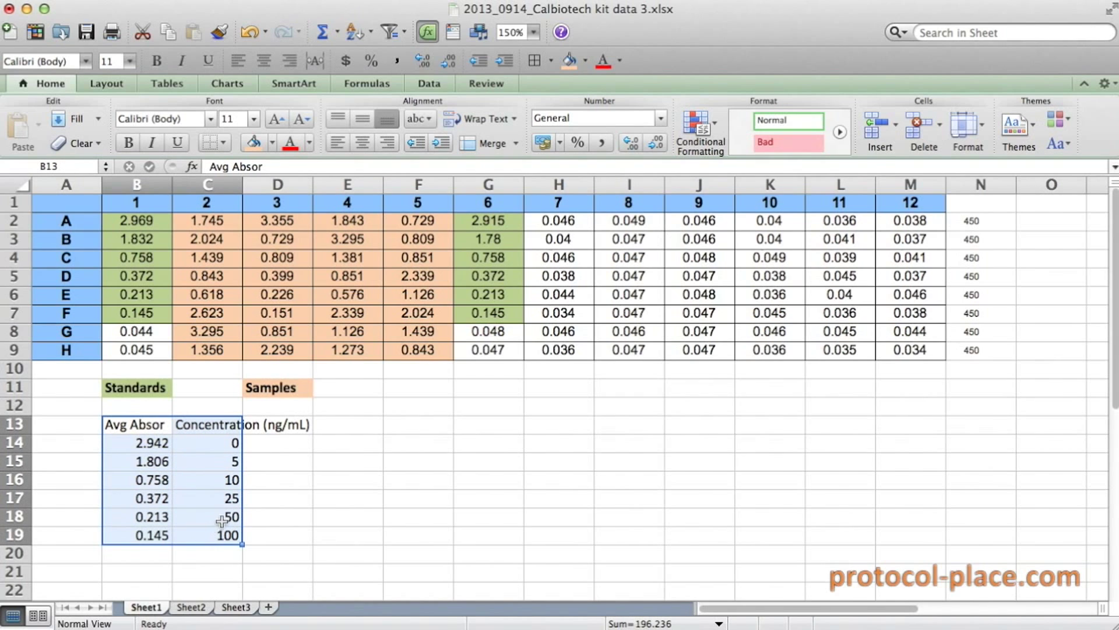
left_click(223, 84)
left_click(243, 129)
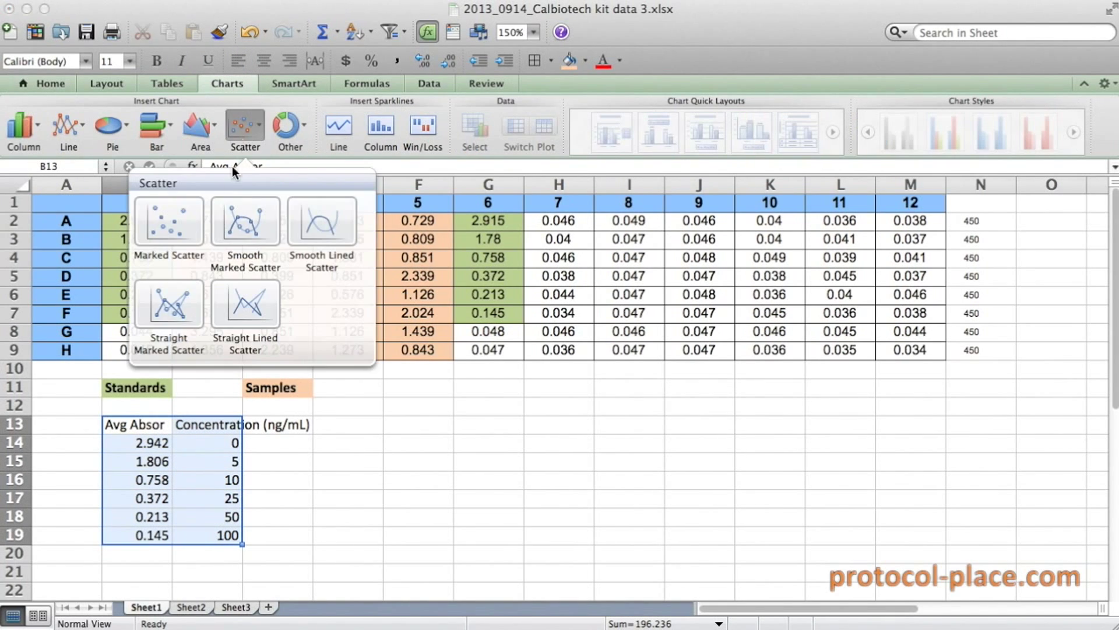
left_click(177, 216)
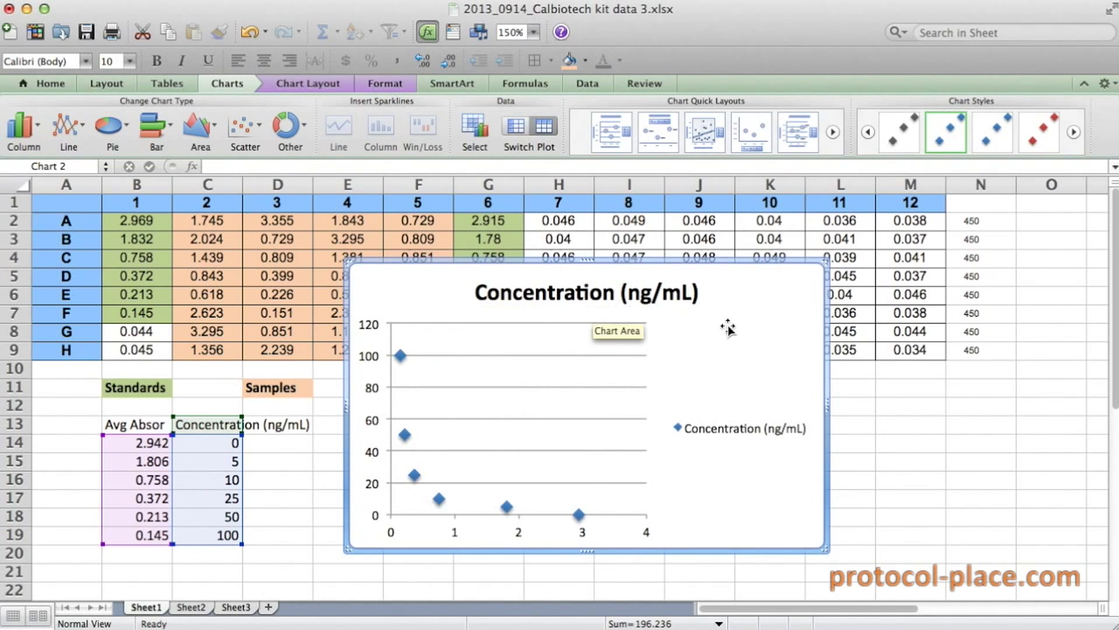
left_click_drag(727, 327, 644, 330)
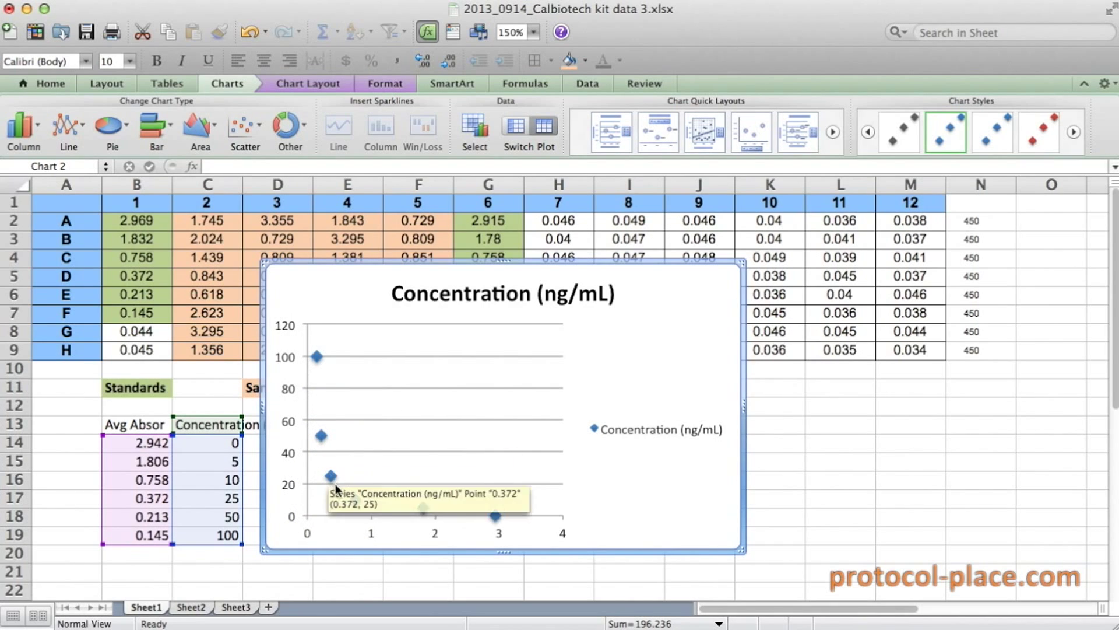
mouse_move(355, 500)
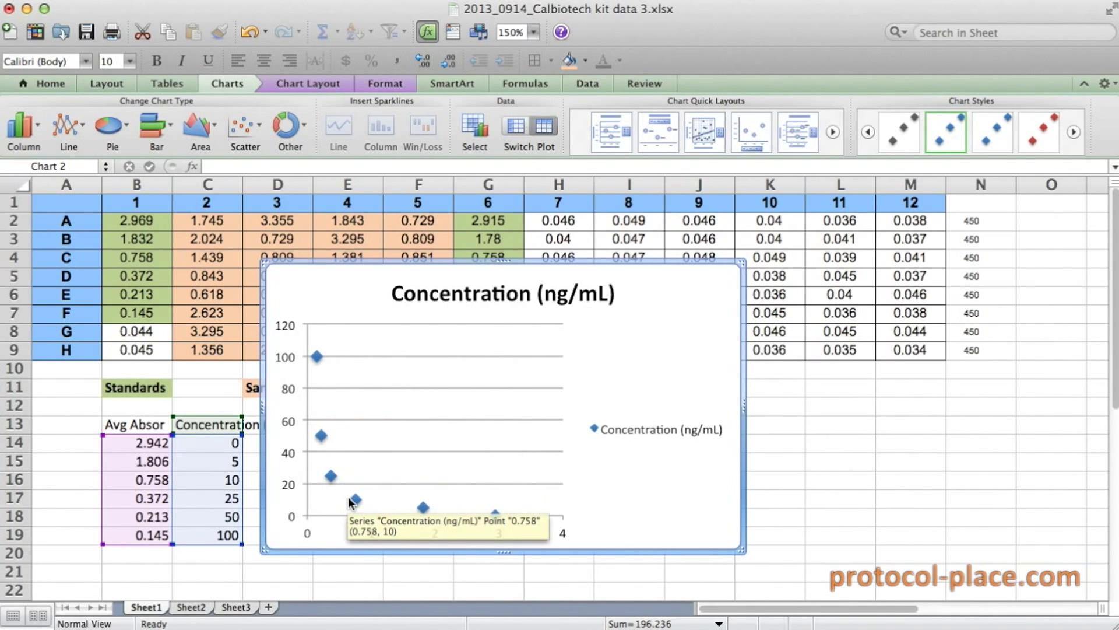
Add a linear trendline to the standards series and move the Format Trendline dialog aside.
left_click(322, 437)
mouse_move(325, 440)
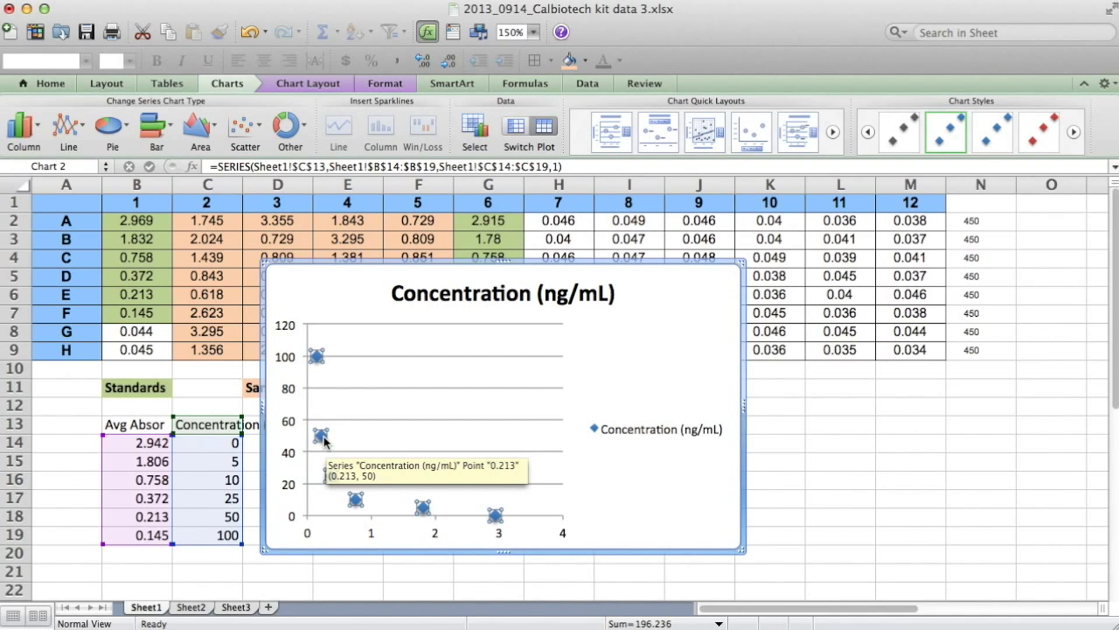
right_click(325, 440)
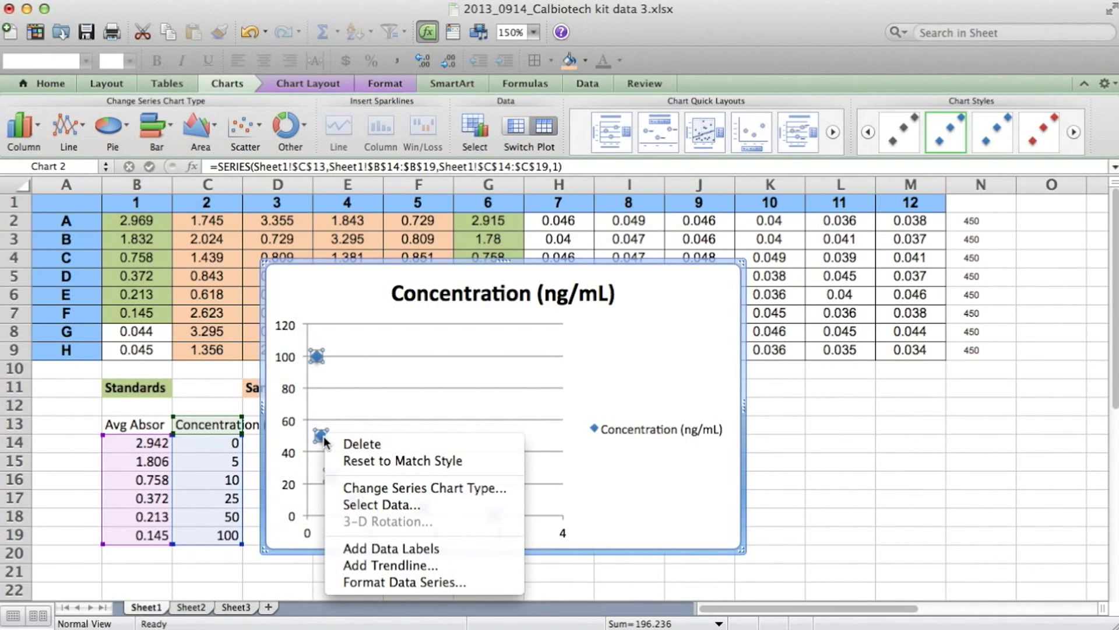
left_click(385, 566)
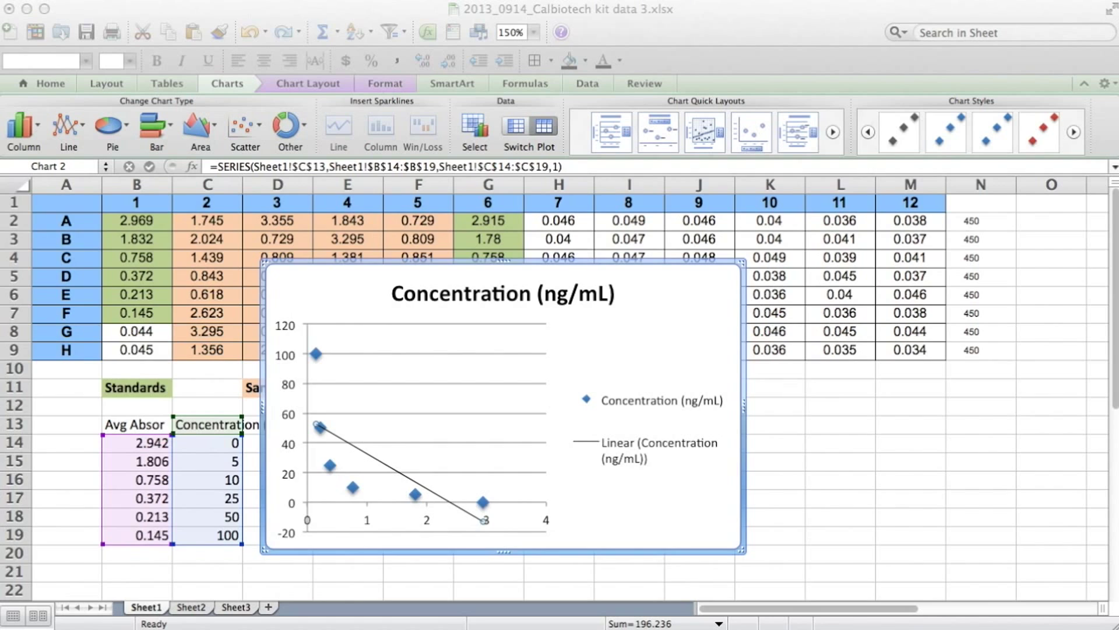
left_click_drag(295, 209, 1016, 13)
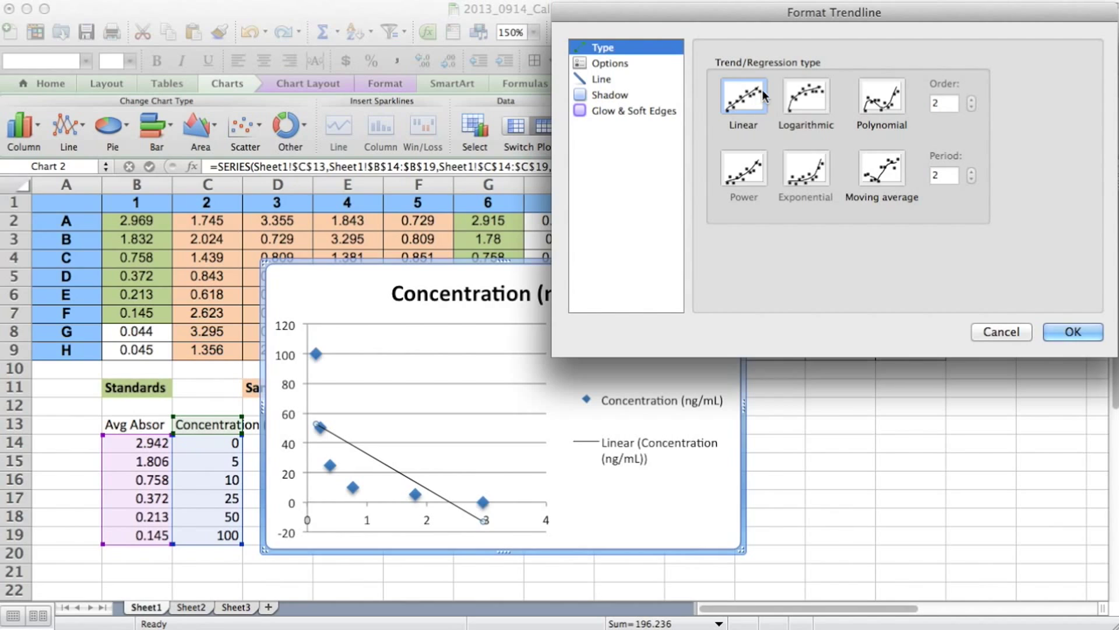
Try logarithmic and polynomial orders 3–5, then revert to a linear trendline and close the dialog.
left_click(813, 94)
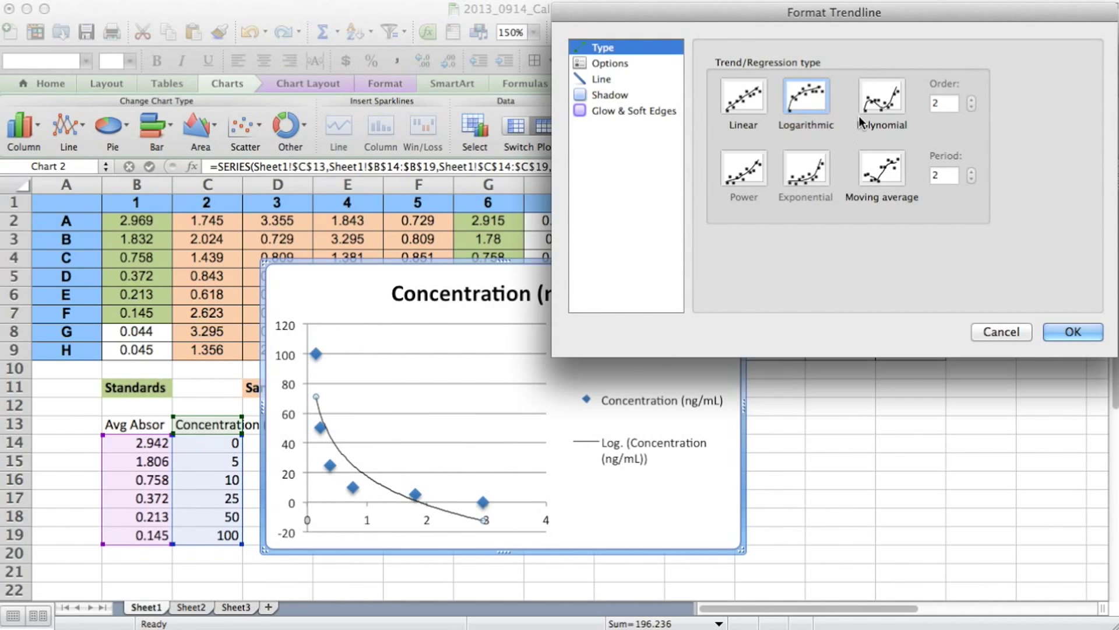
left_click(876, 104)
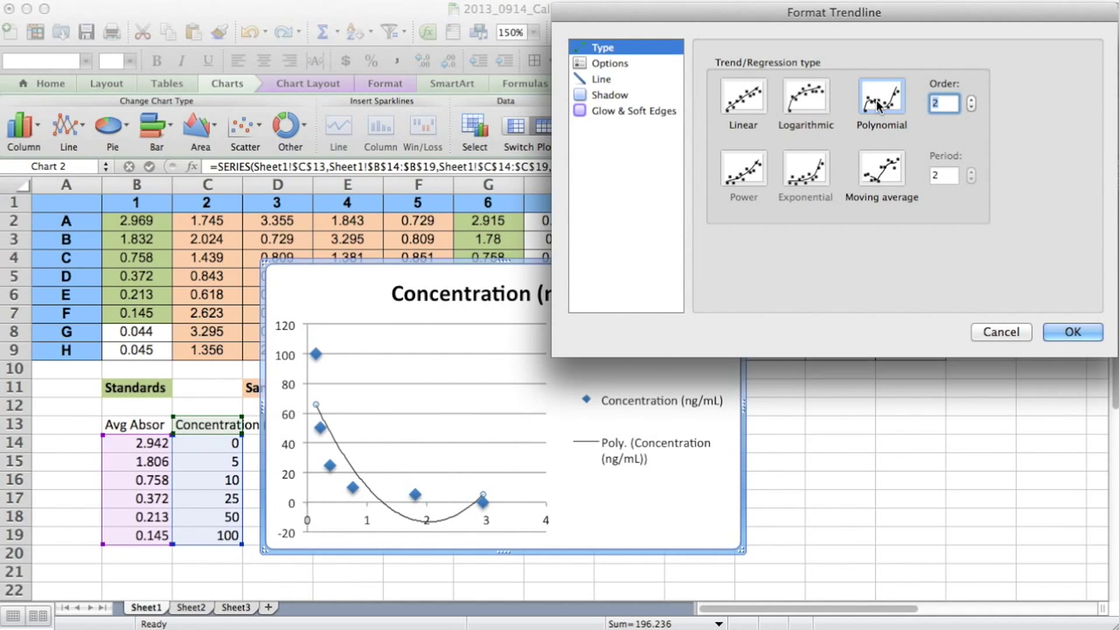
left_click(971, 100)
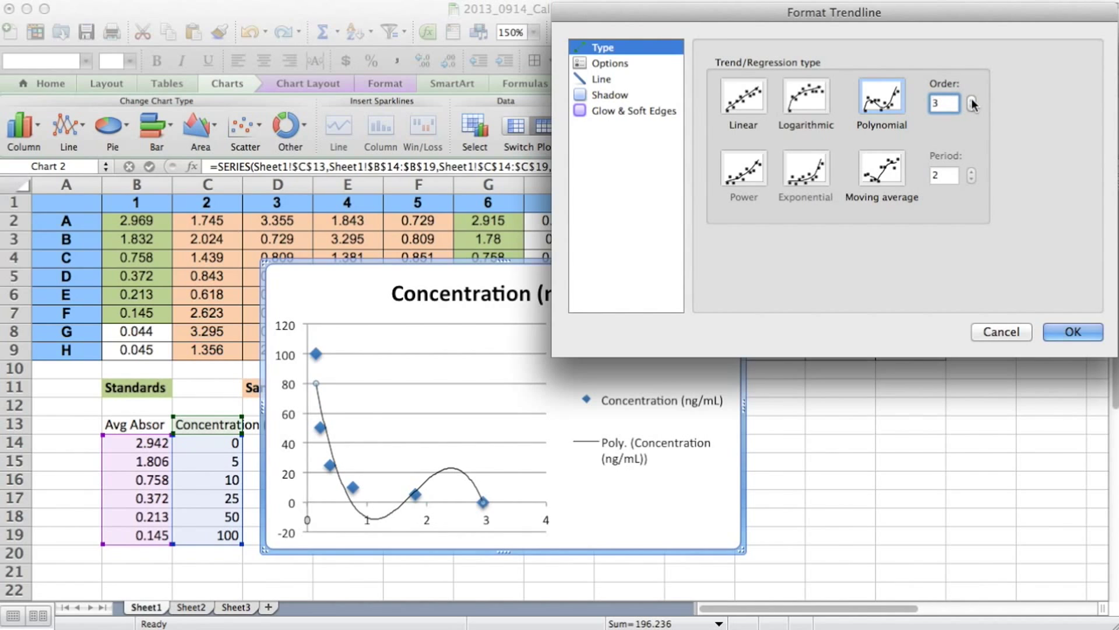
left_click(971, 100)
left_click(972, 100)
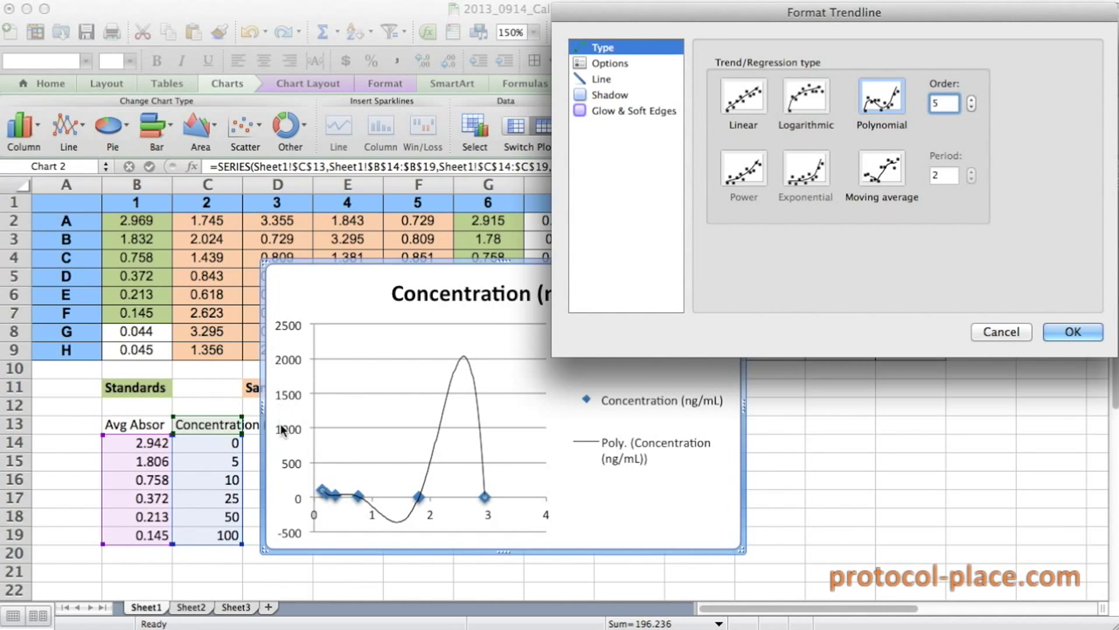
left_click(756, 99)
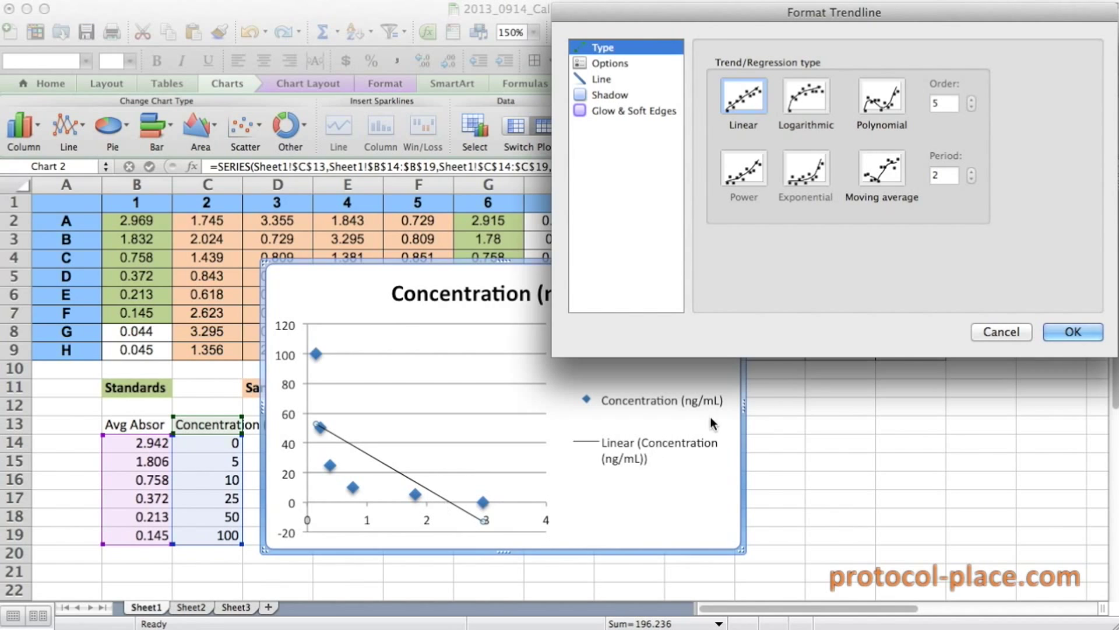
left_click(998, 331)
Delete the chart and add a '1/abs' heading in F13.
left_click(618, 303)
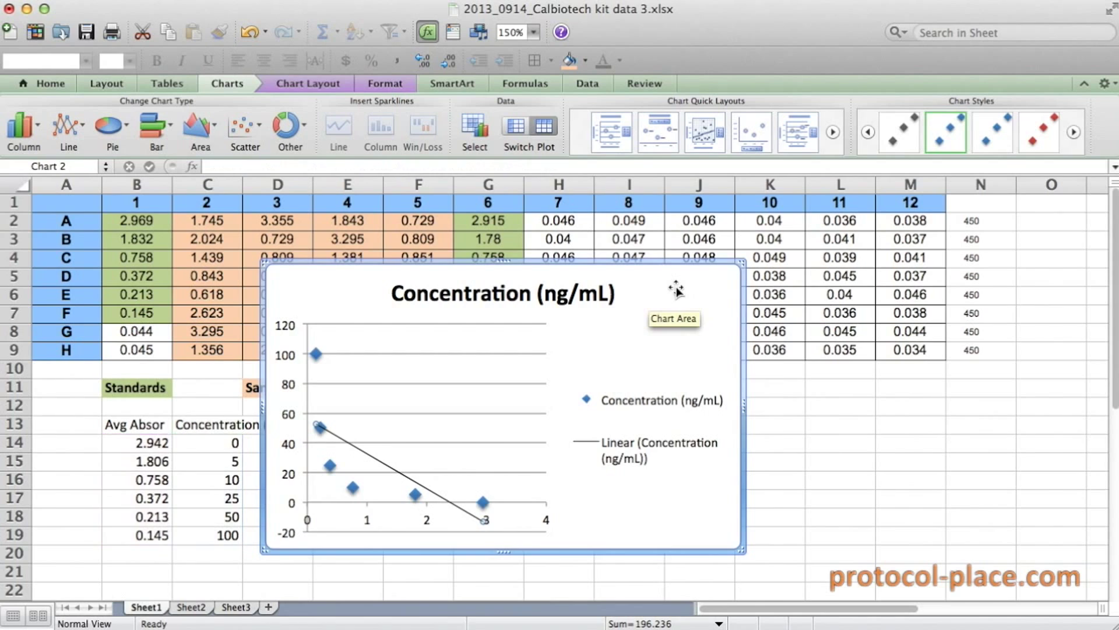
key("Delete")
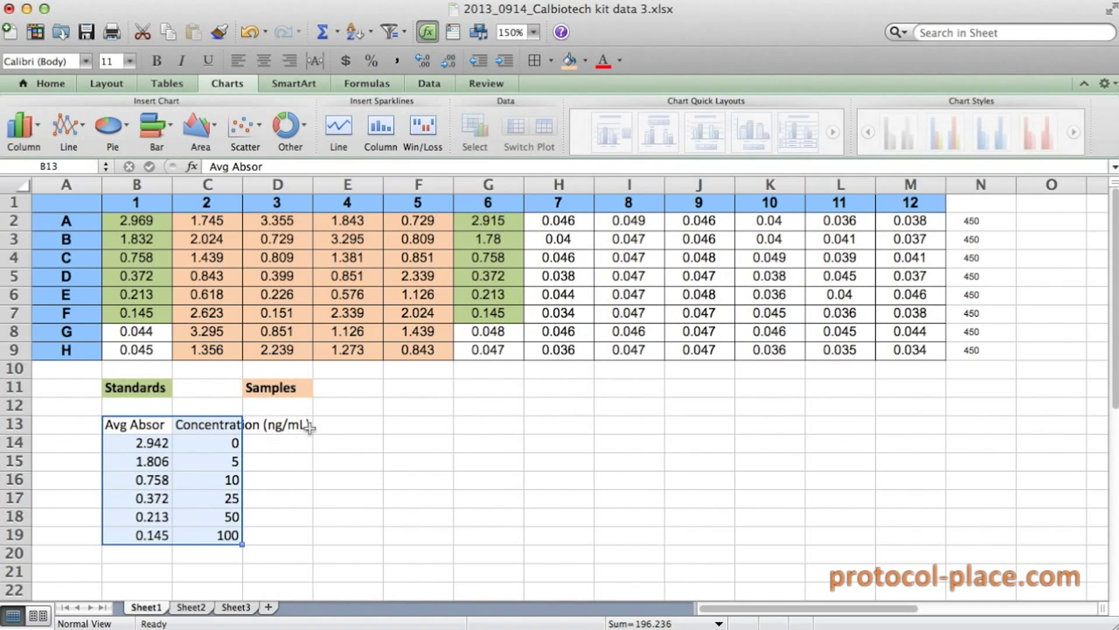
left_click(413, 426)
type("1/abs")
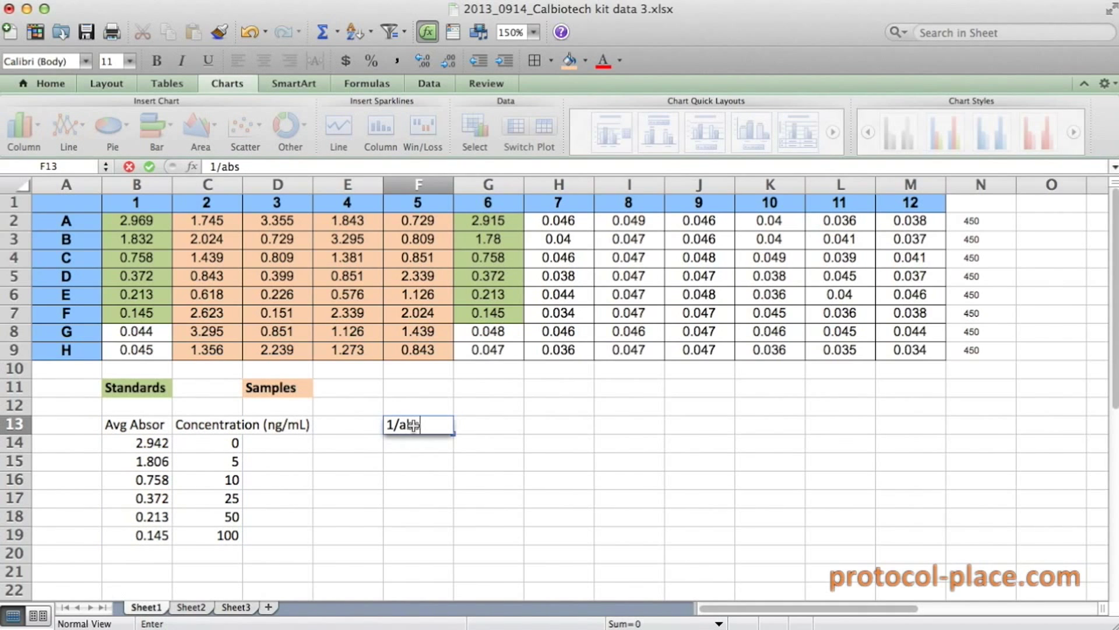
key("Return")
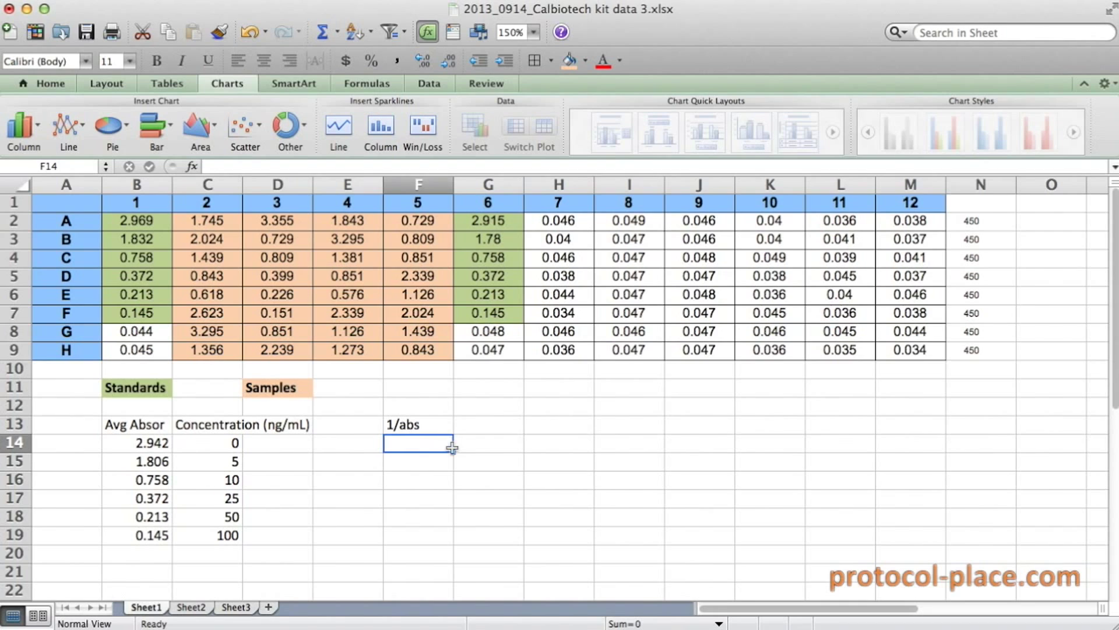
Enter =1/B14 in F14 and fill it to F19, giving 0.339905 to 6.896552.
type("=")
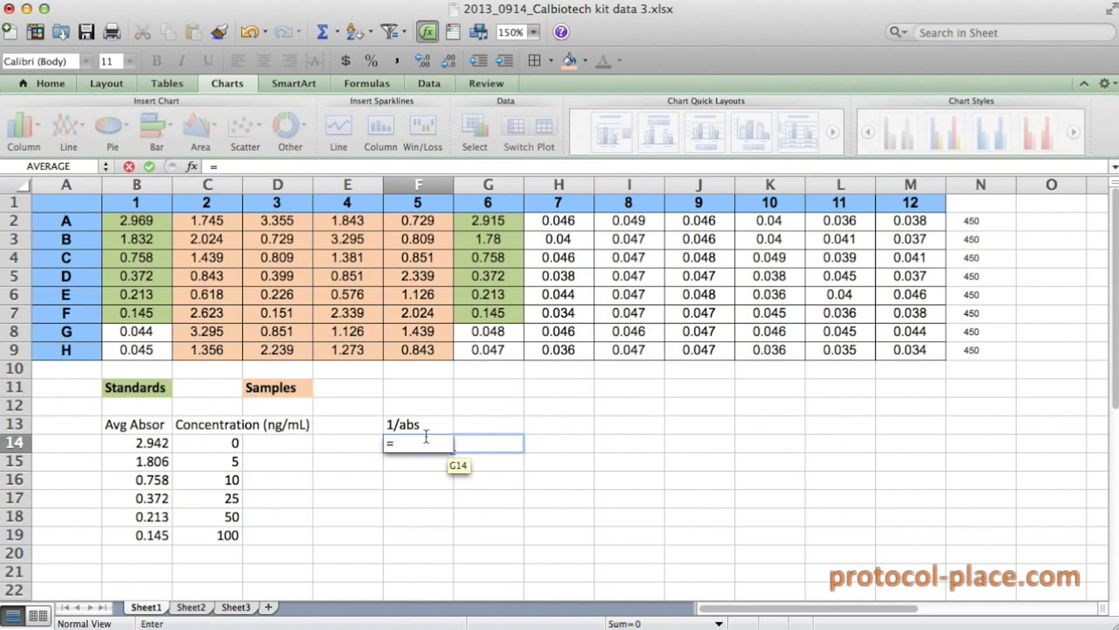
type("1")
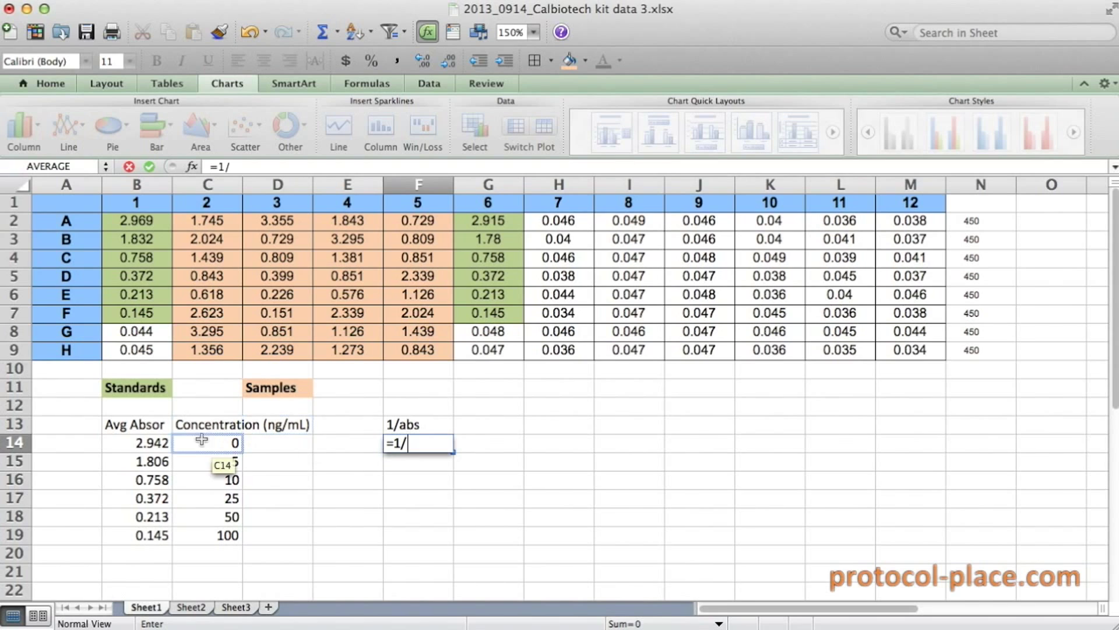
type("/")
left_click(162, 445)
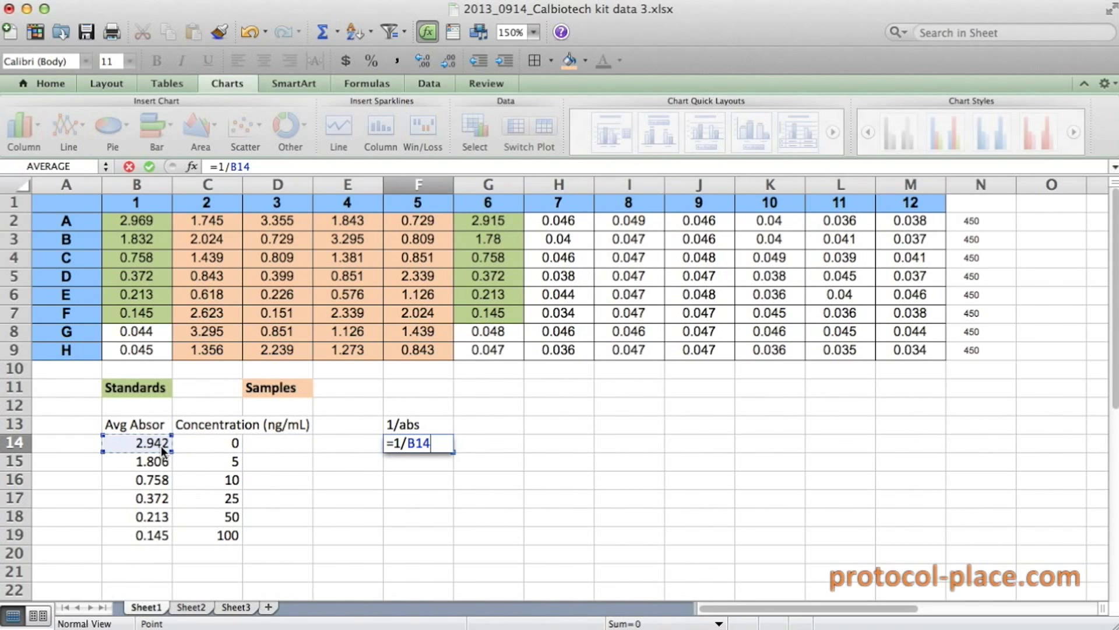
key("Return")
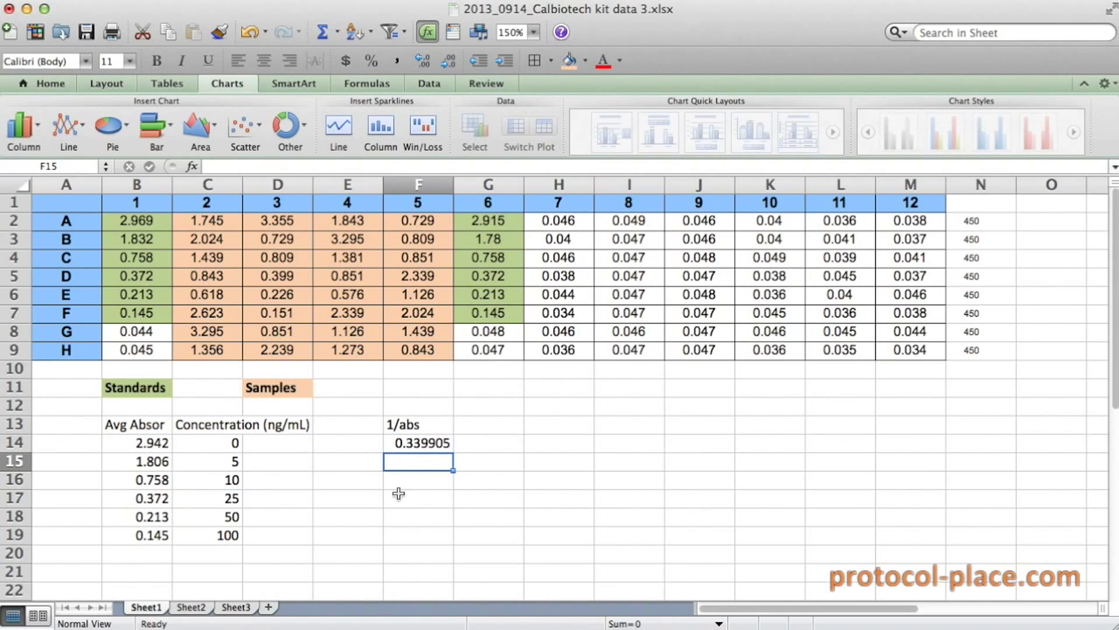
left_click(432, 441)
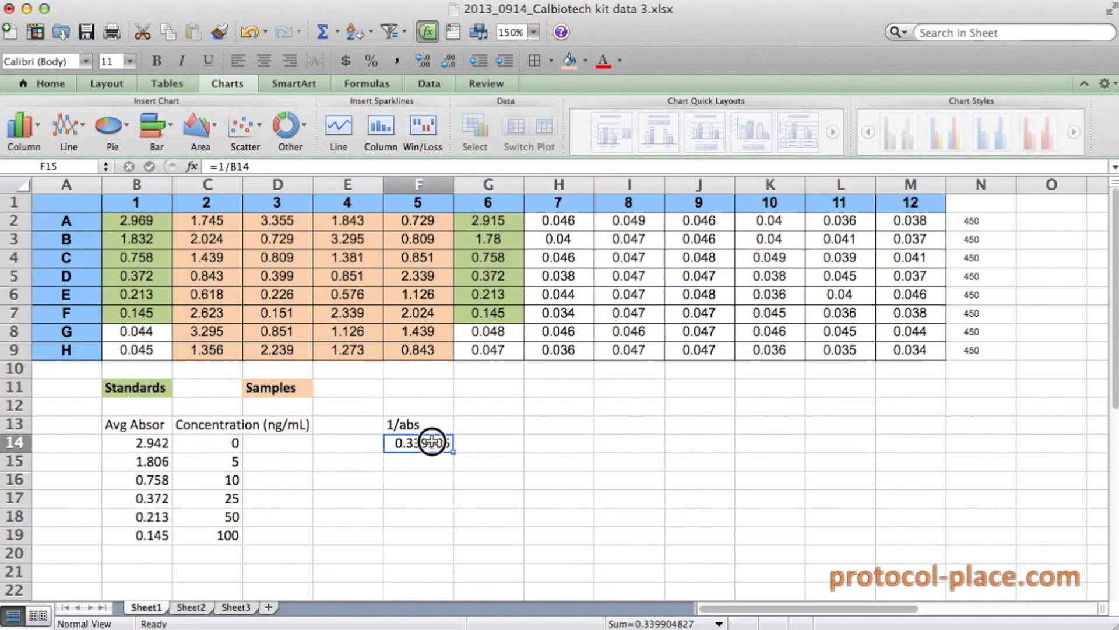
left_click_drag(453, 453, 455, 542)
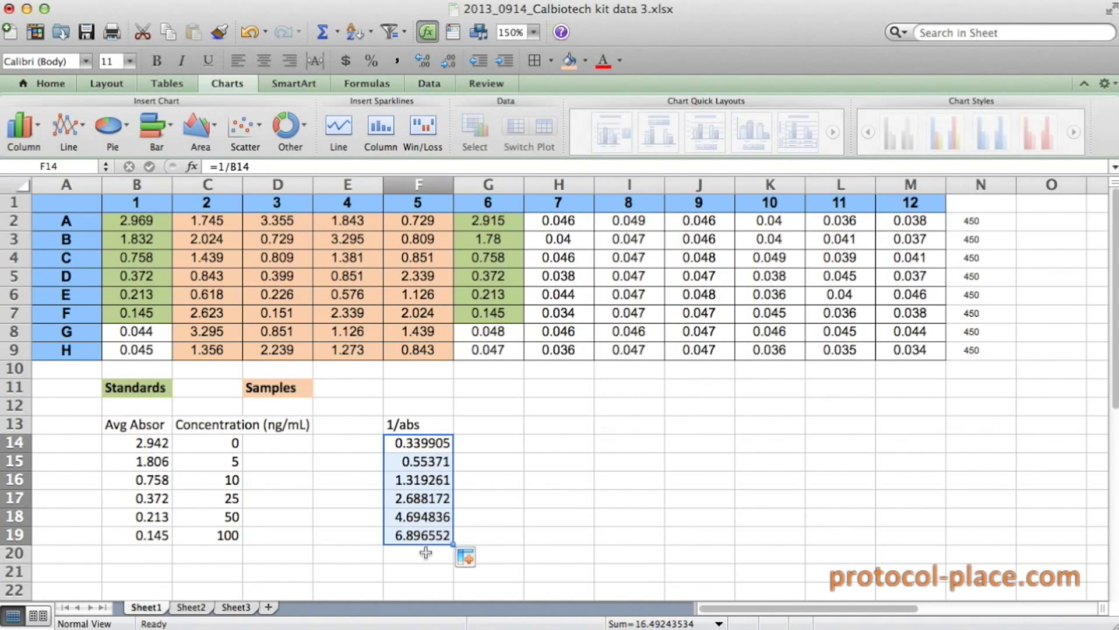
left_click_drag(224, 425, 200, 532)
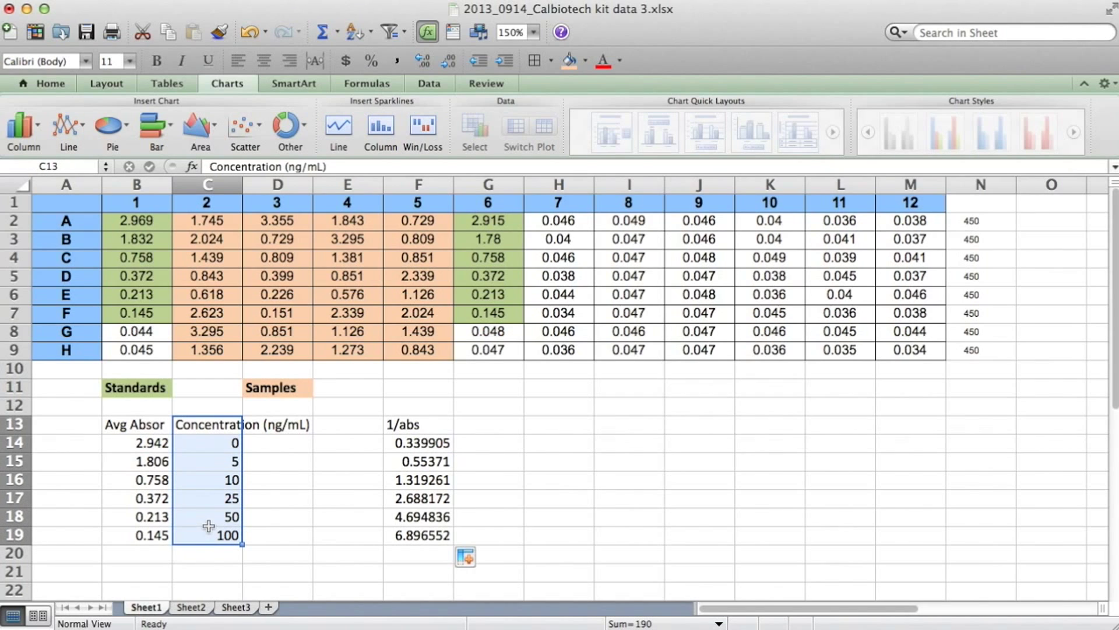
Copy the Concentration column into G13 beside the 1/abs values.
key("super+c")
left_click(494, 428)
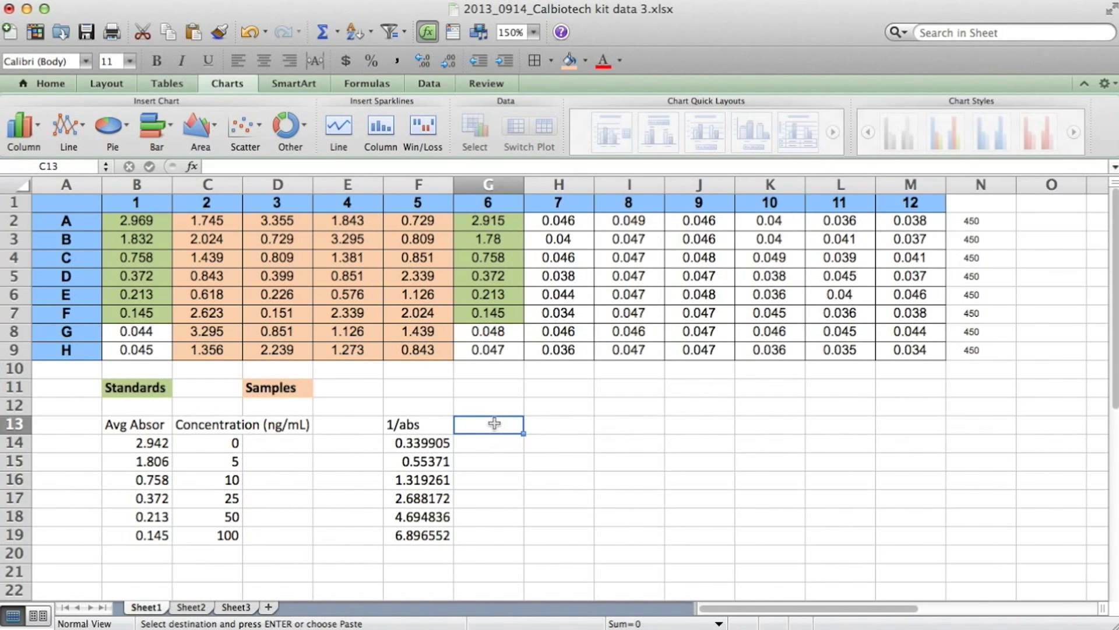
key("super+v")
Insert a marked scatter chart of the 1/abs and concentration columns.
left_click_drag(404, 425, 493, 533)
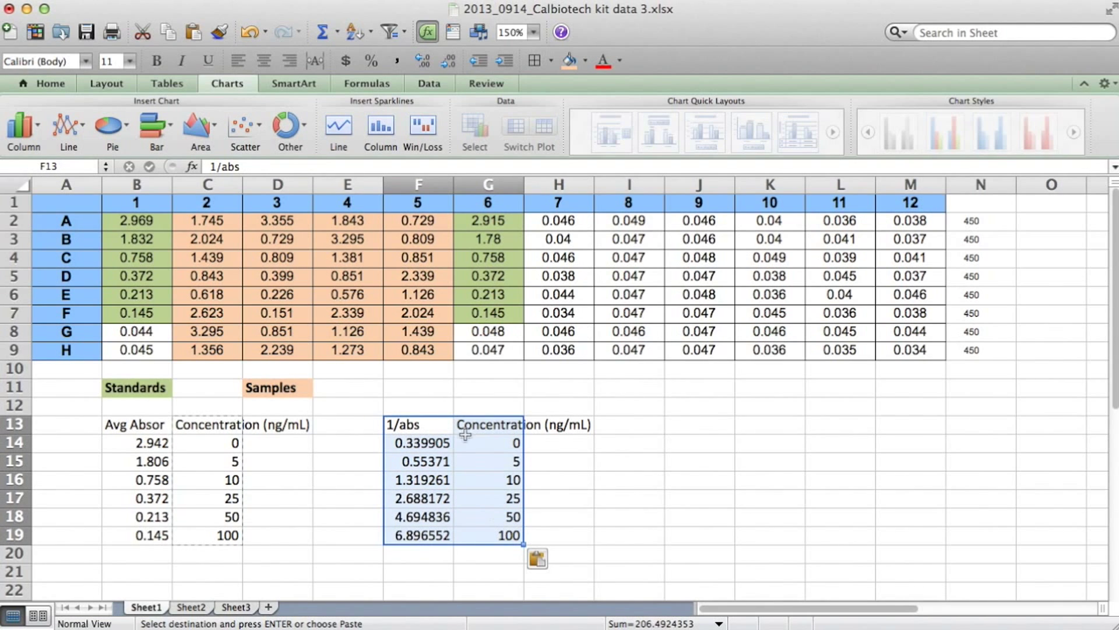
left_click(248, 134)
left_click(169, 221)
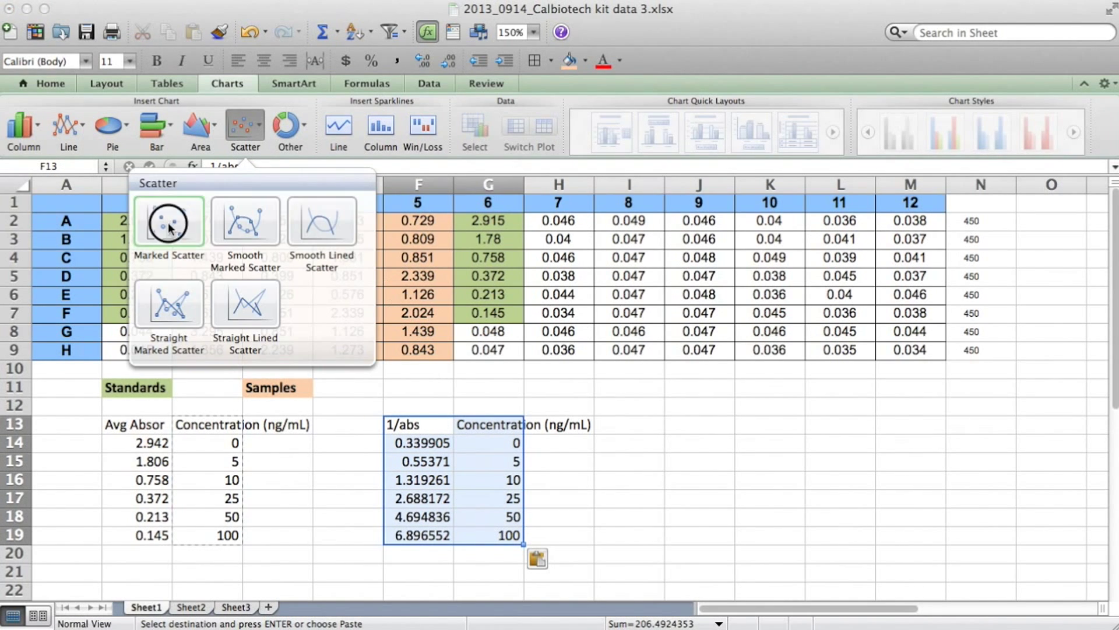
left_click_drag(375, 283, 98, 291)
Move the chart up and left over rows 1–16 and select its data series.
mouse_move(107, 520)
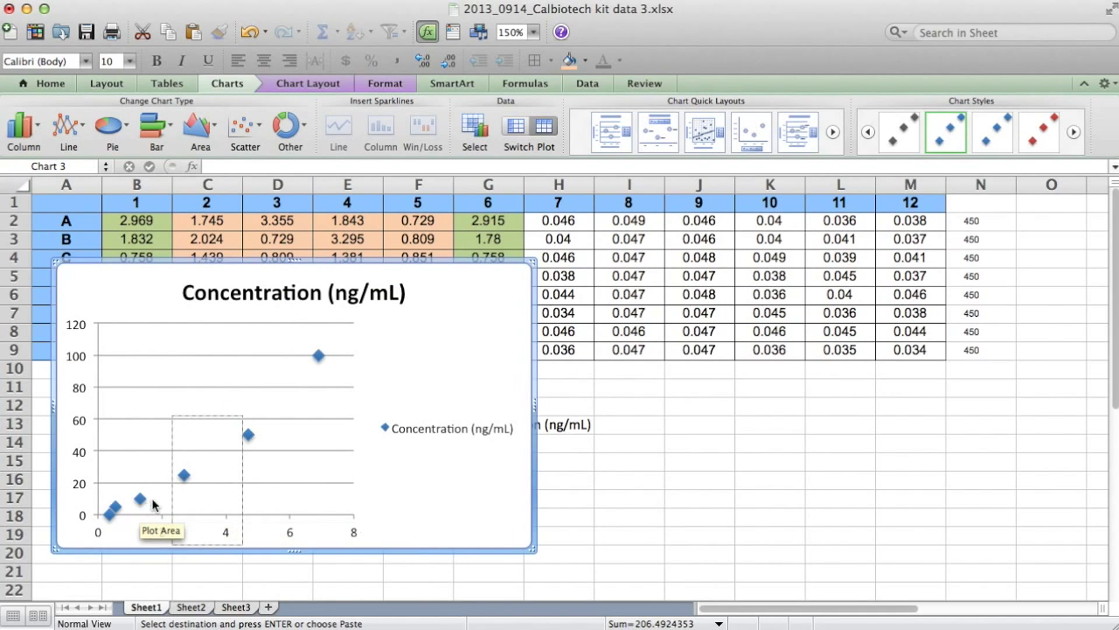
mouse_move(185, 475)
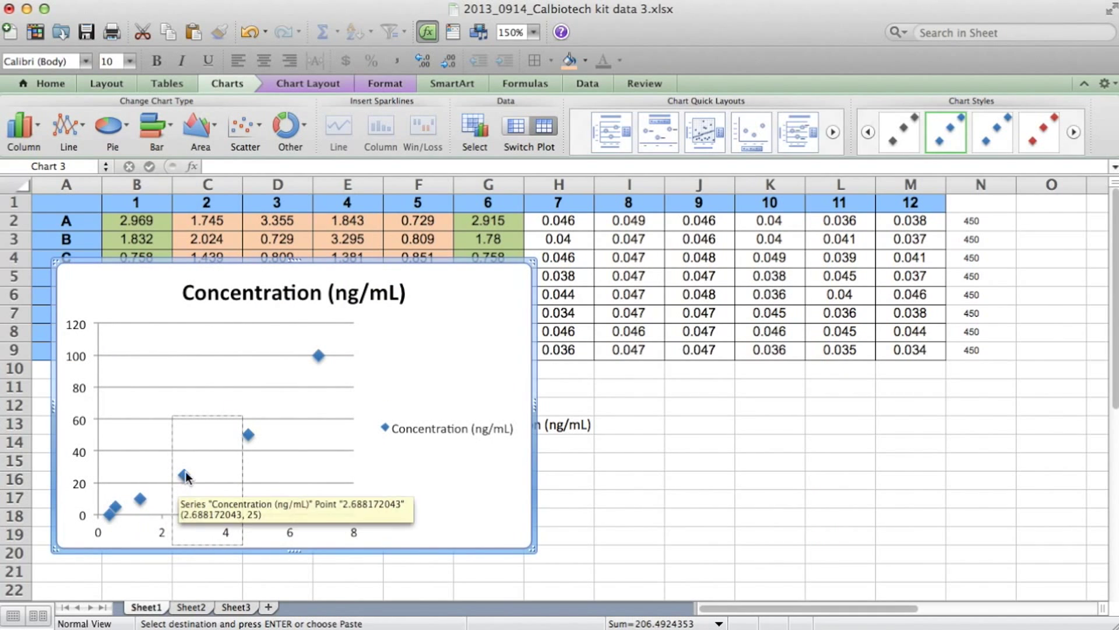
left_click(318, 357)
left_click_drag(112, 282, 95, 215)
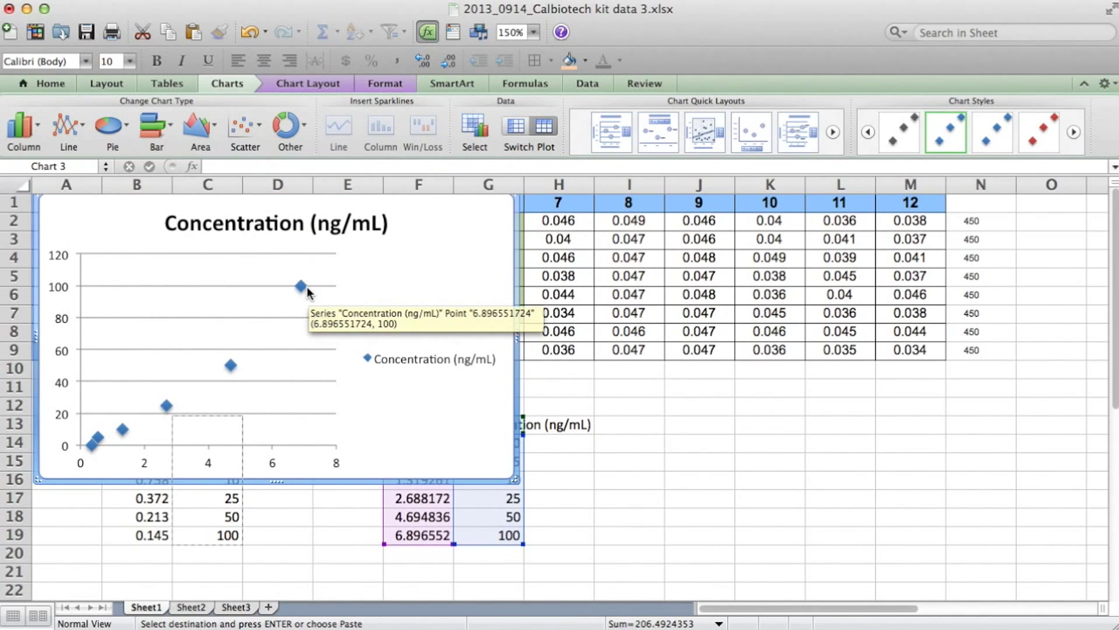
left_click(306, 287)
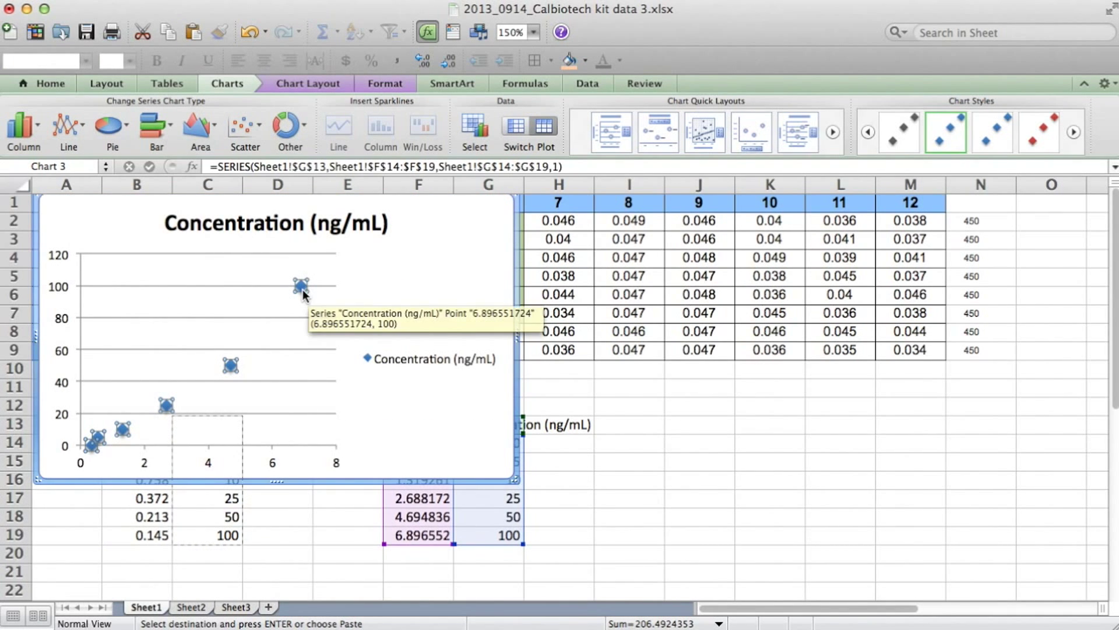
right_click(303, 290)
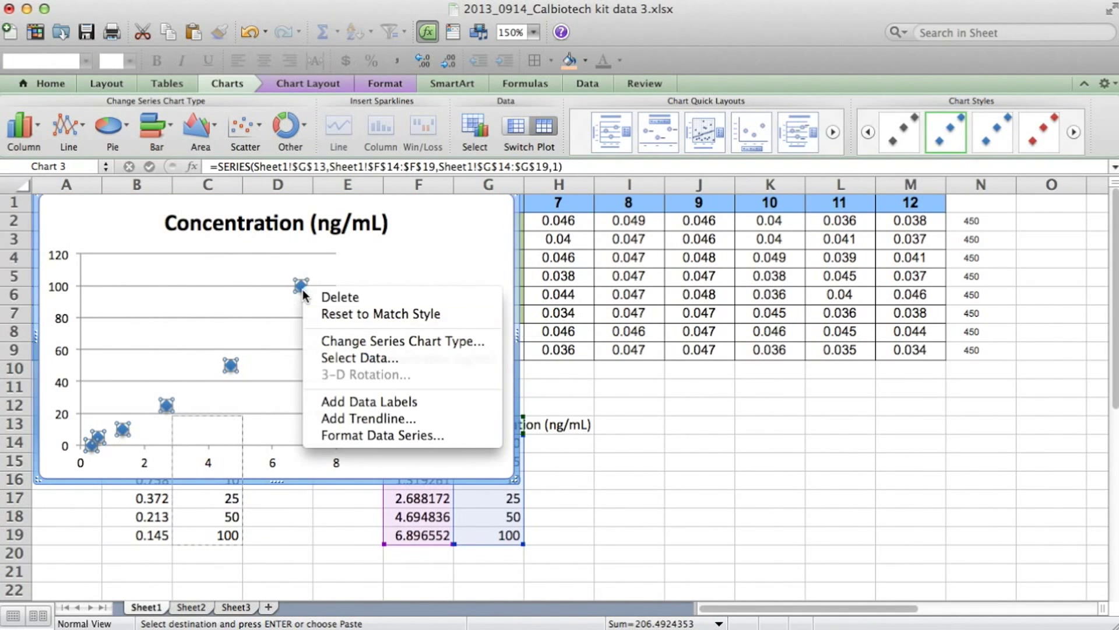
Add a trendline to the 1/abs series, try logarithmic, and settle on an order-2 polynomial.
left_click(365, 416)
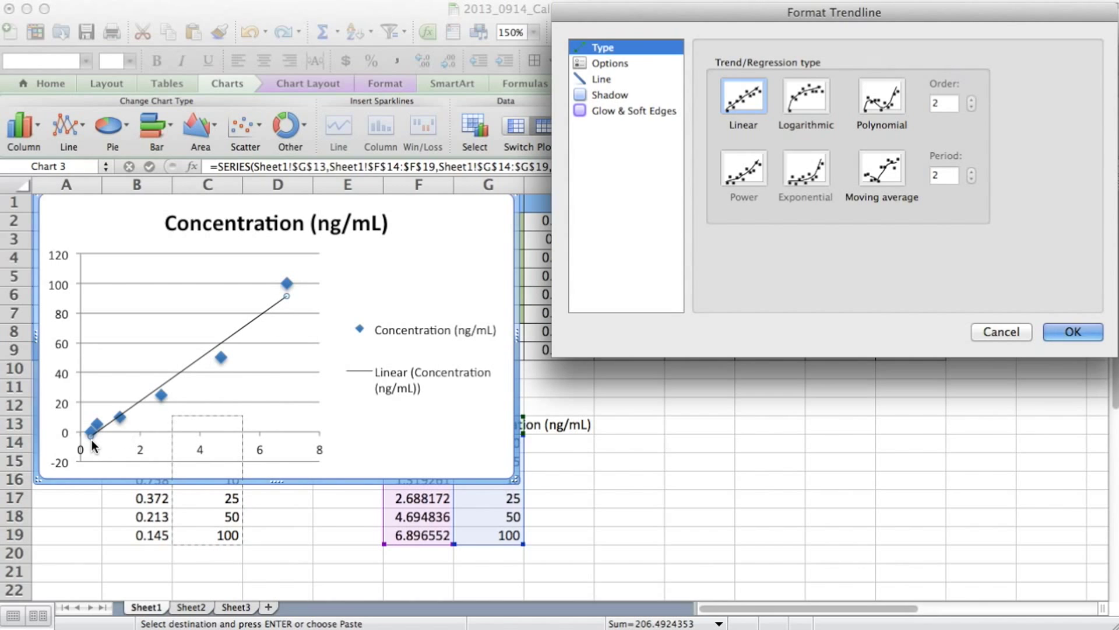
left_click(795, 105)
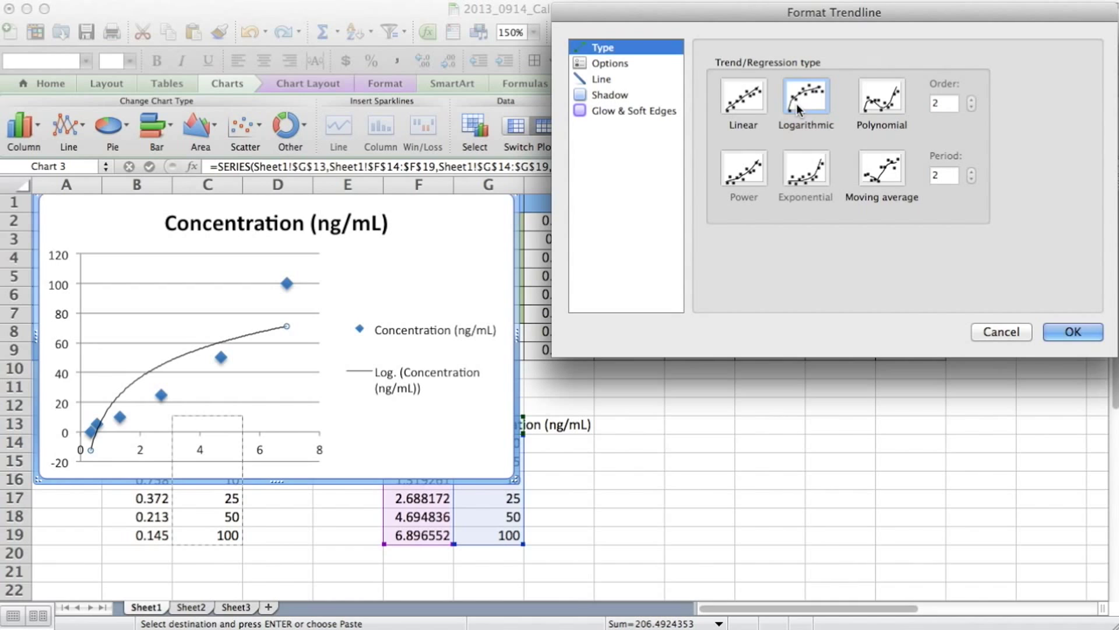
left_click(886, 102)
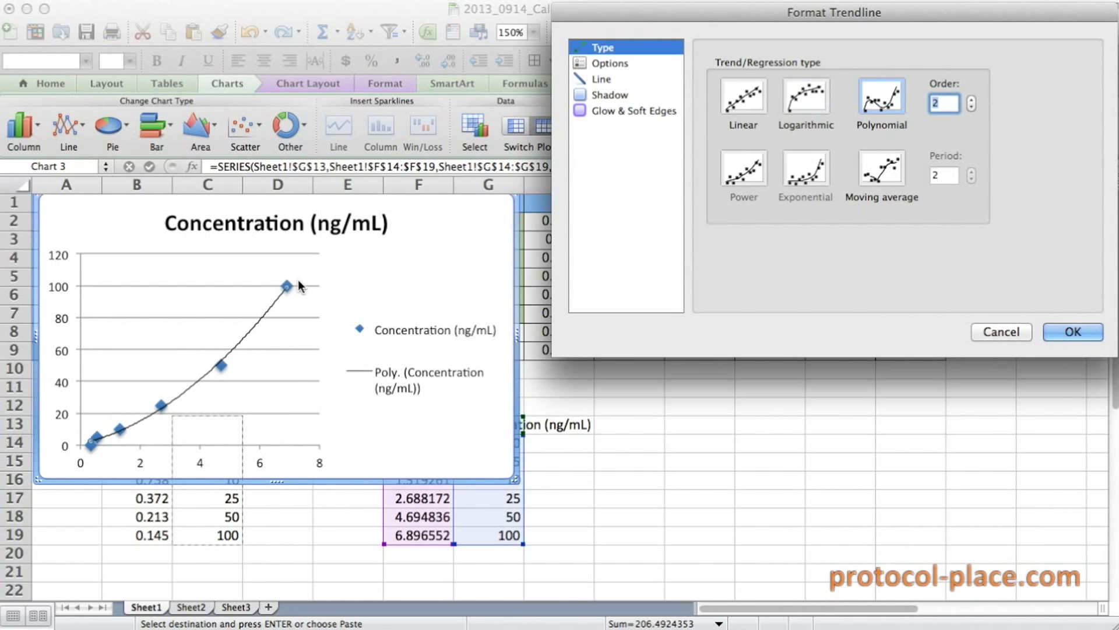
left_click(626, 63)
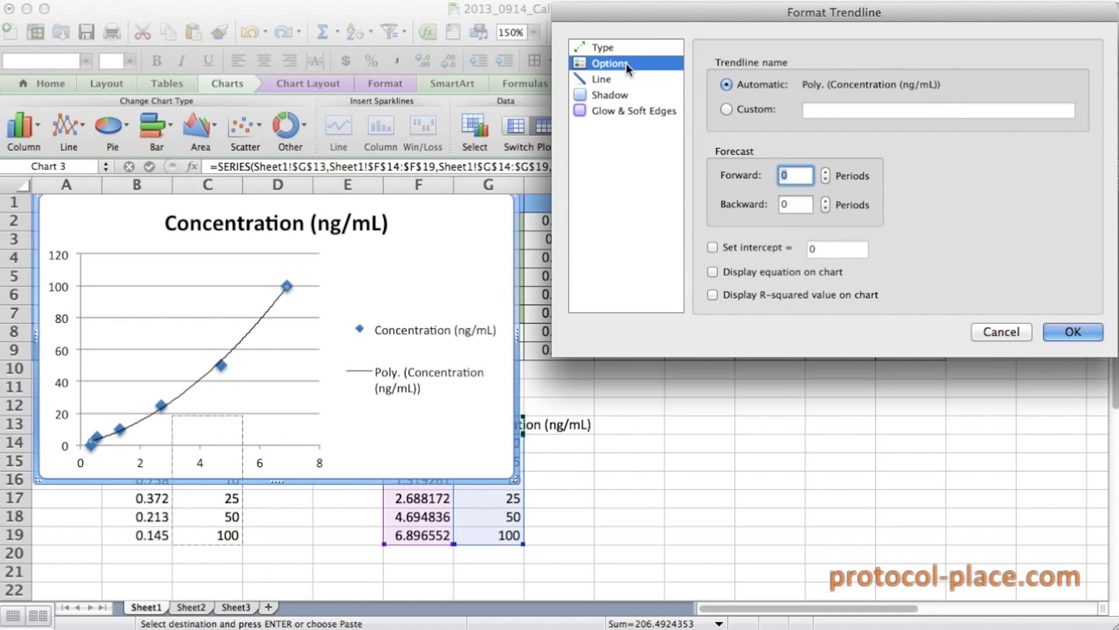
Show the equation and R² on the chart and set polynomial order 3 (R² = 0.99927).
left_click(712, 272)
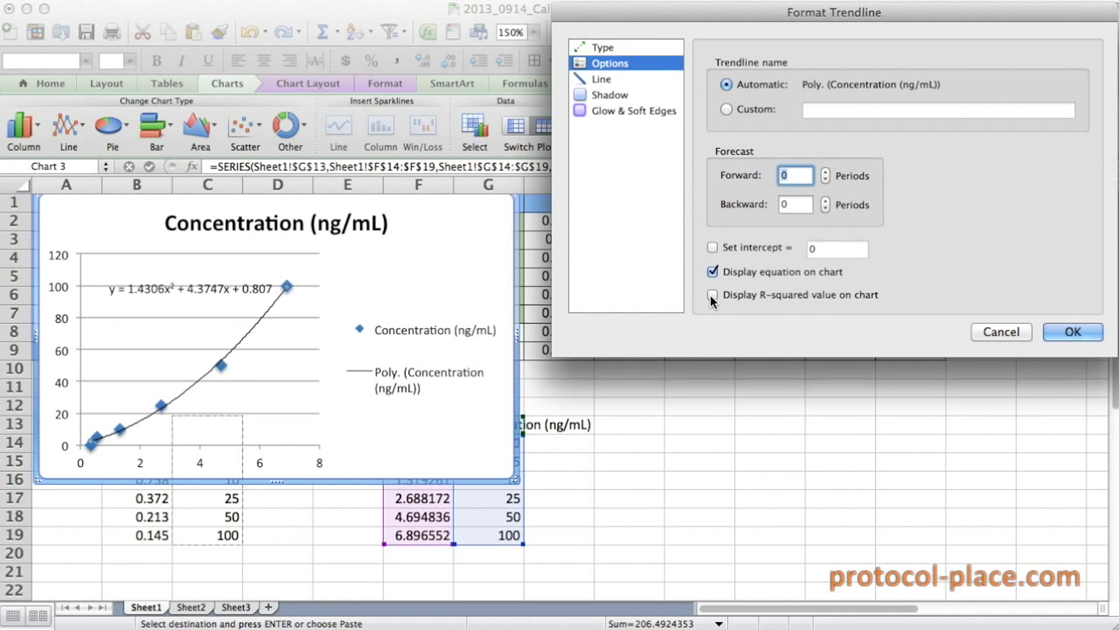
left_click(712, 295)
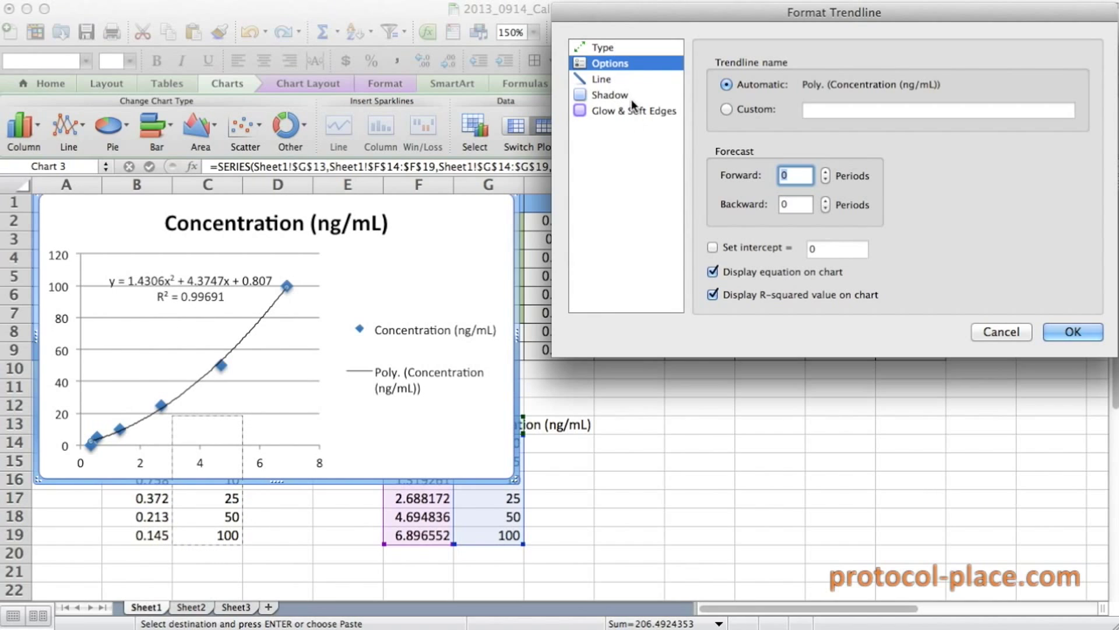
left_click(613, 52)
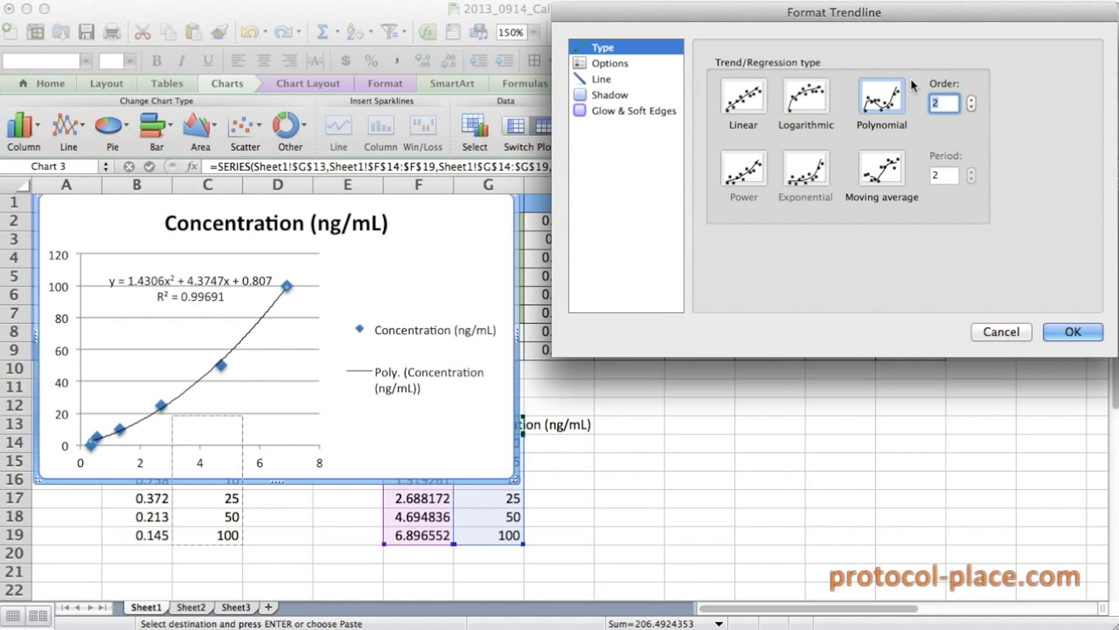
left_click(971, 101)
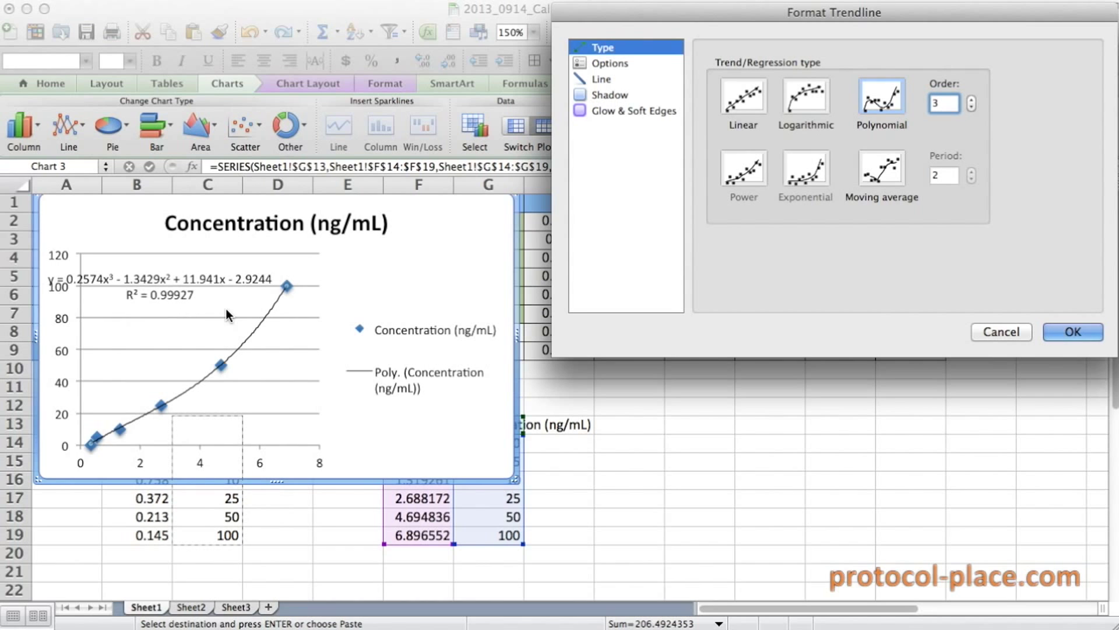
left_click(1071, 331)
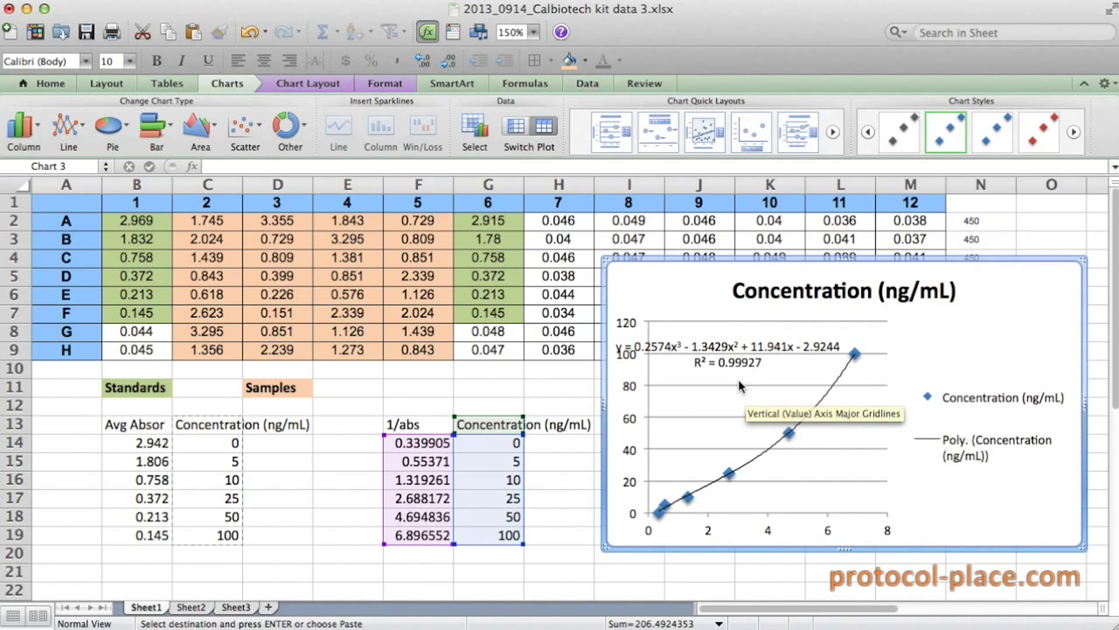
Move the trendline equation and R² label up beside the 100 ng/mL point, clear of the axis.
left_click_drag(709, 350, 920, 340)
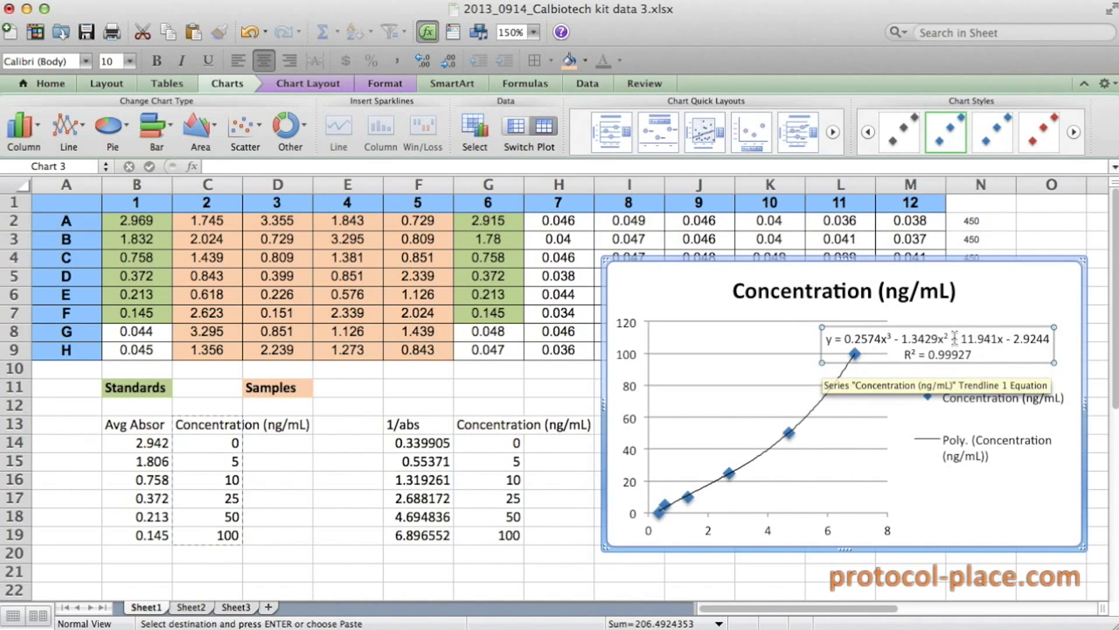
Copy the eight plate column 2 readings in C2:C9.
left_click(395, 561)
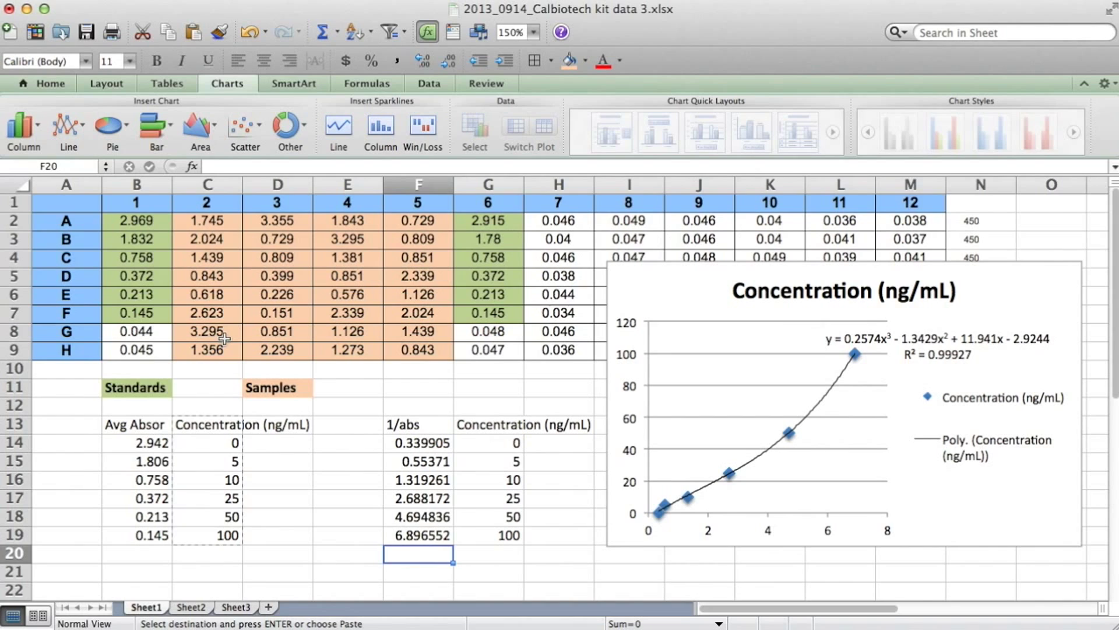
left_click_drag(226, 224, 214, 357)
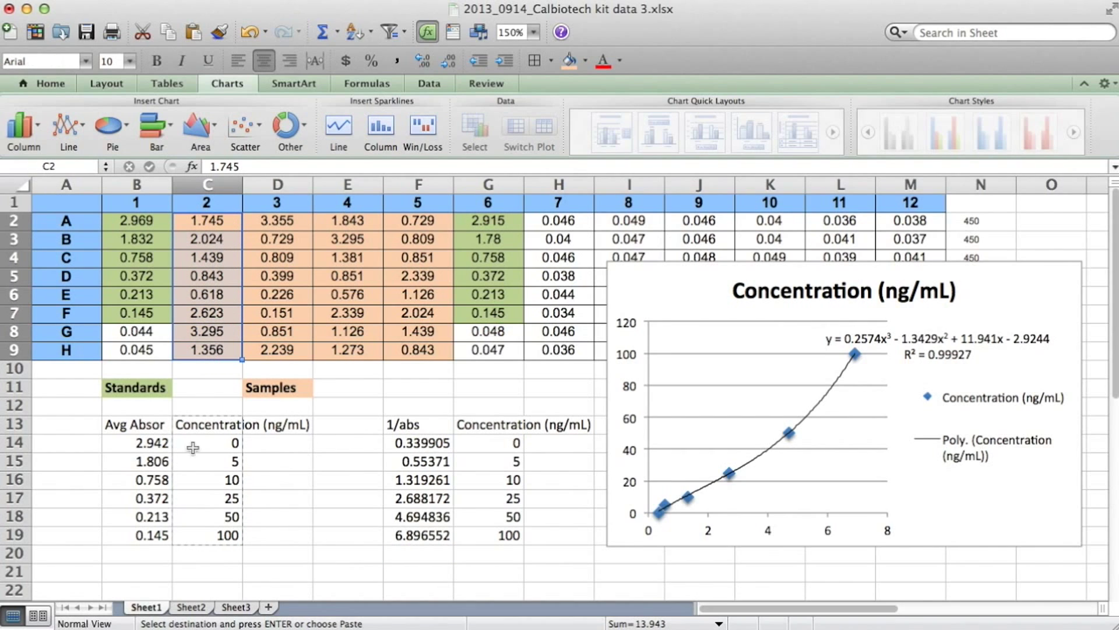
key("super+c")
Paste the column 2 readings at B20 and the column 3 readings from D2:D9 at B28.
right_click(144, 559)
left_click(123, 555)
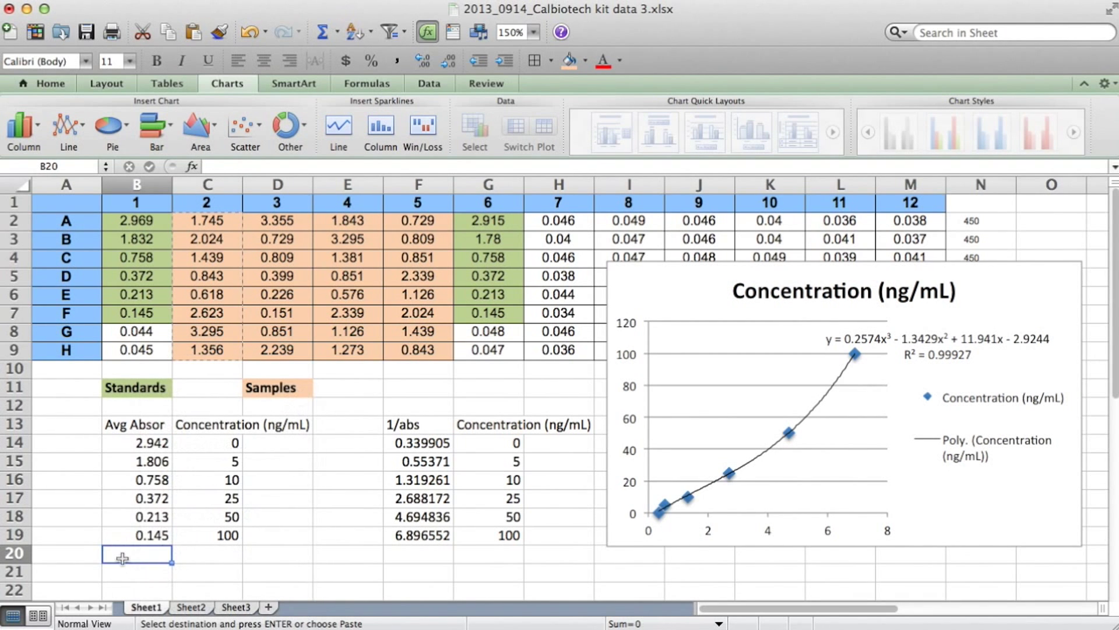
key("super+v")
left_click_drag(297, 221, 286, 351)
scroll(163, 402, "down", 3)
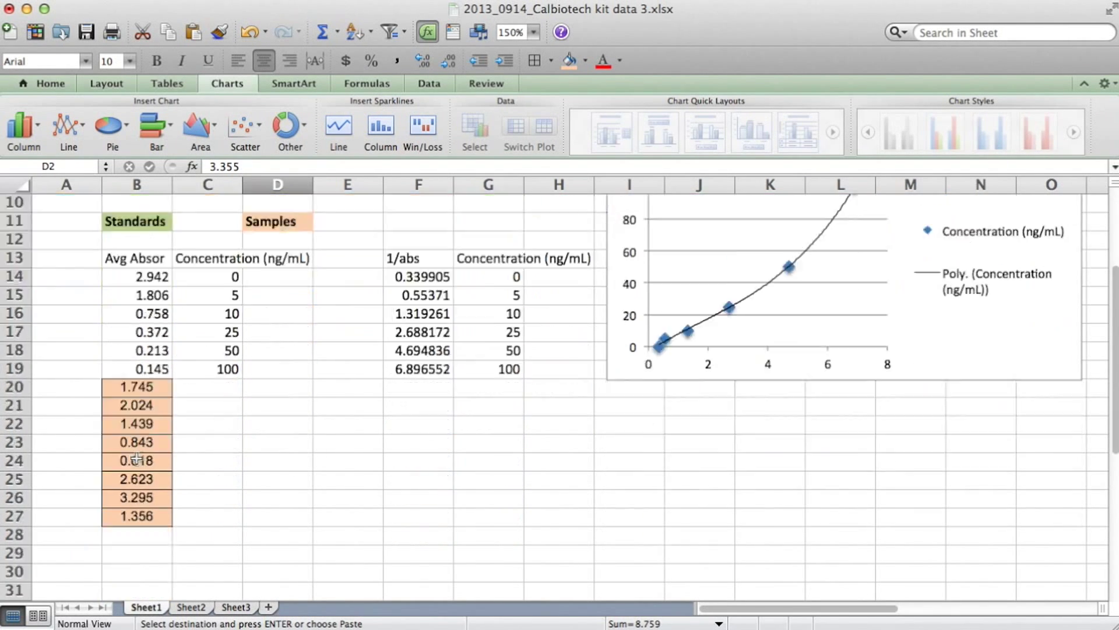
left_click(144, 535)
key("super+v")
Stack the column 4 readings at B36 and the column 5 readings from F2:F9 at B44.
scroll(245, 445, "up", 3)
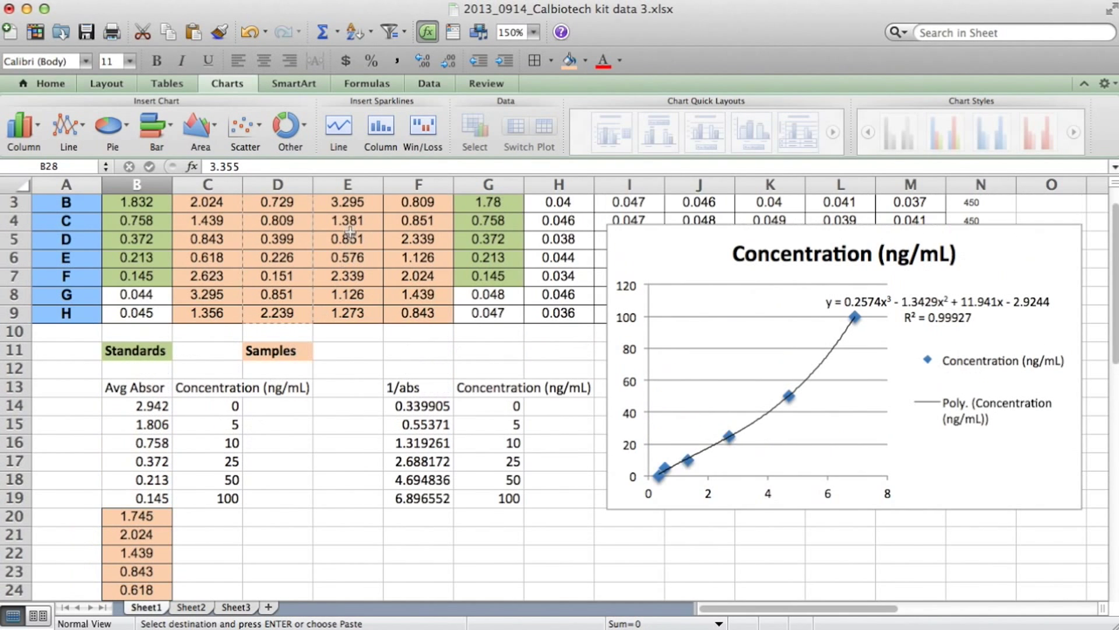
left_click_drag(348, 222, 349, 350)
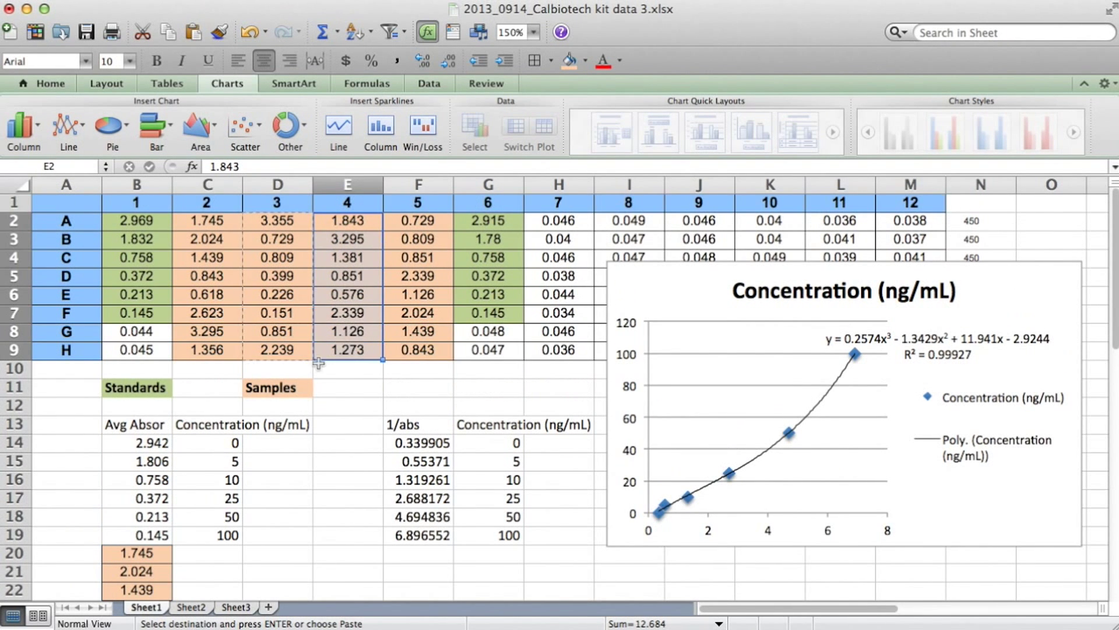
scroll(236, 379, "down", 2)
scroll(236, 379, "down", 4)
left_click(145, 495)
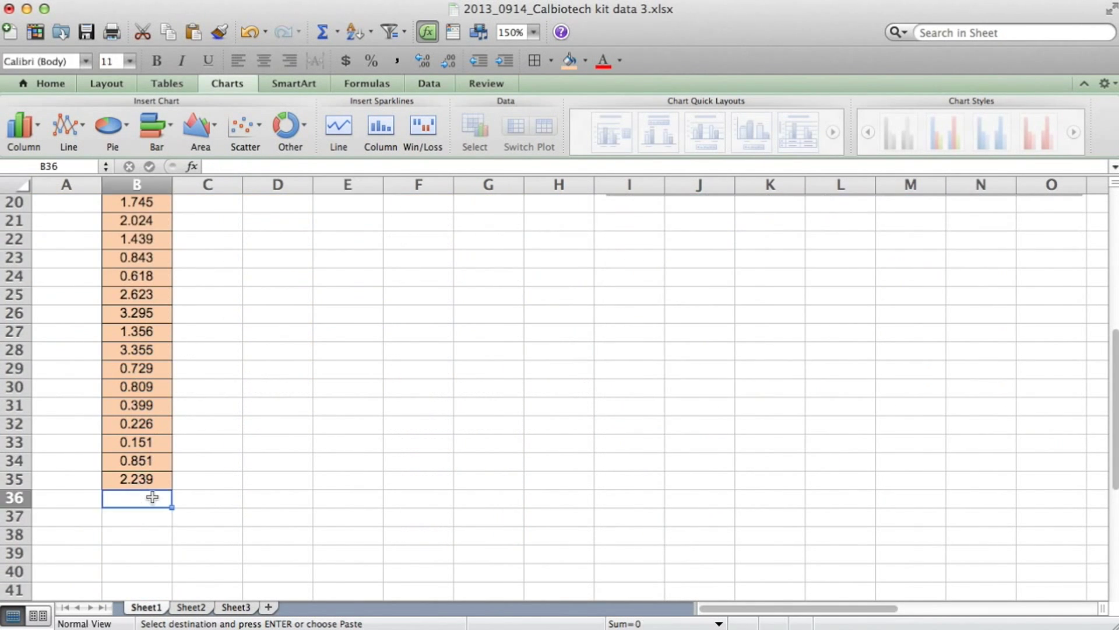
key("super+v")
scroll(310, 409, "up", 1)
scroll(310, 409, "up", 5)
left_click_drag(416, 224, 422, 350)
scroll(249, 406, "down", 2)
scroll(233, 420, "down", 8)
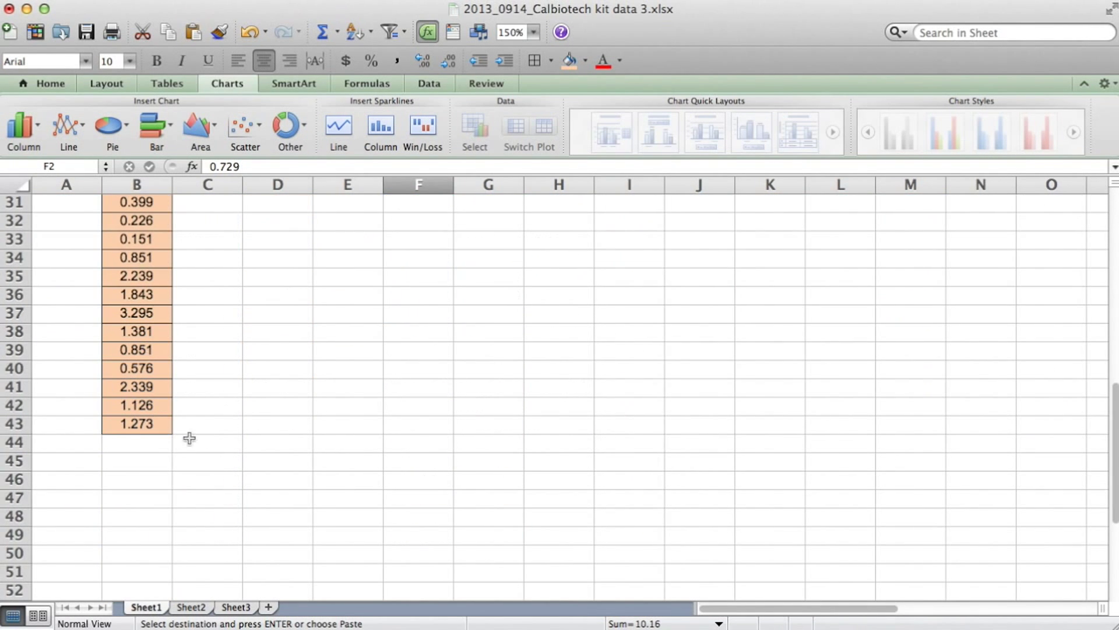
left_click(163, 450)
key("super+v")
scroll(216, 417, "up", 1)
scroll(216, 417, "up", 6)
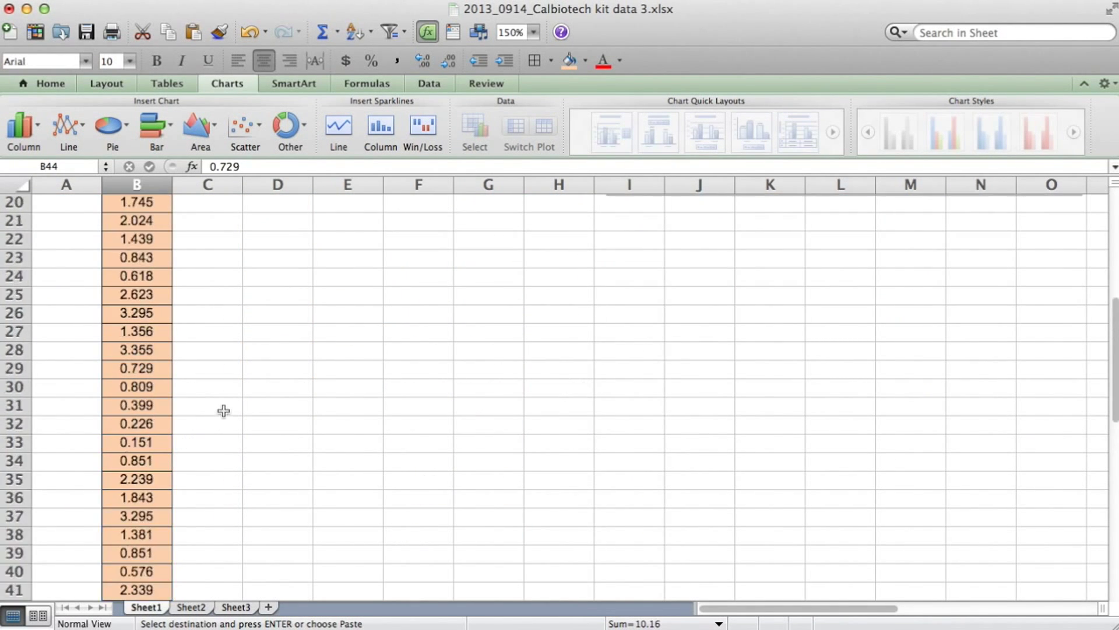
scroll(224, 415, "up", 1)
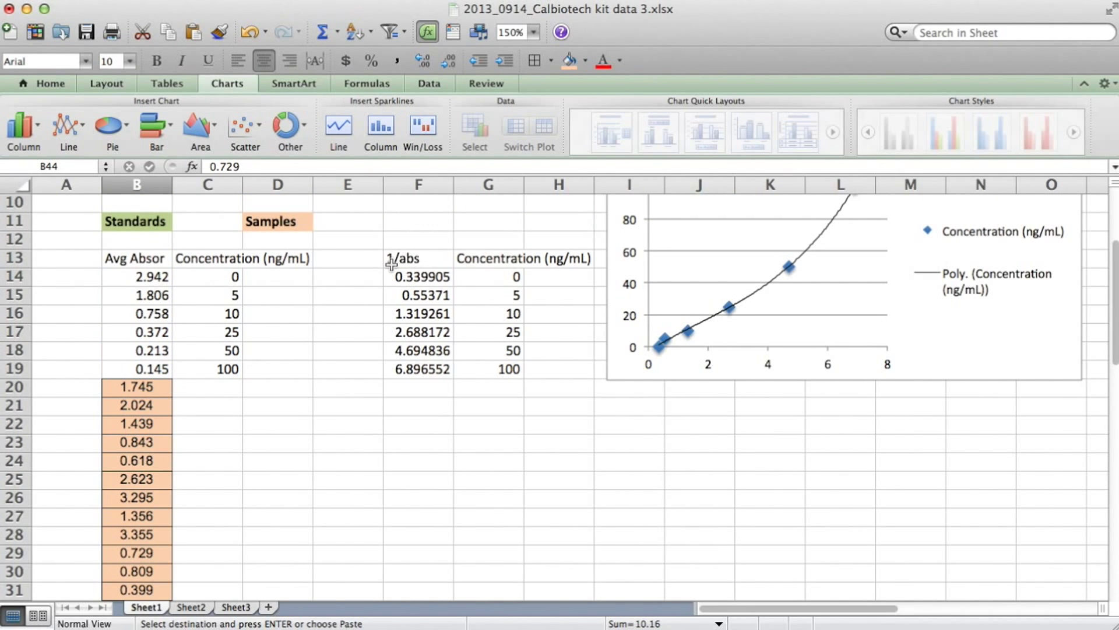
Enter =1/B20 in F20 for the first sample's reciprocal absorbance.
left_click(421, 386)
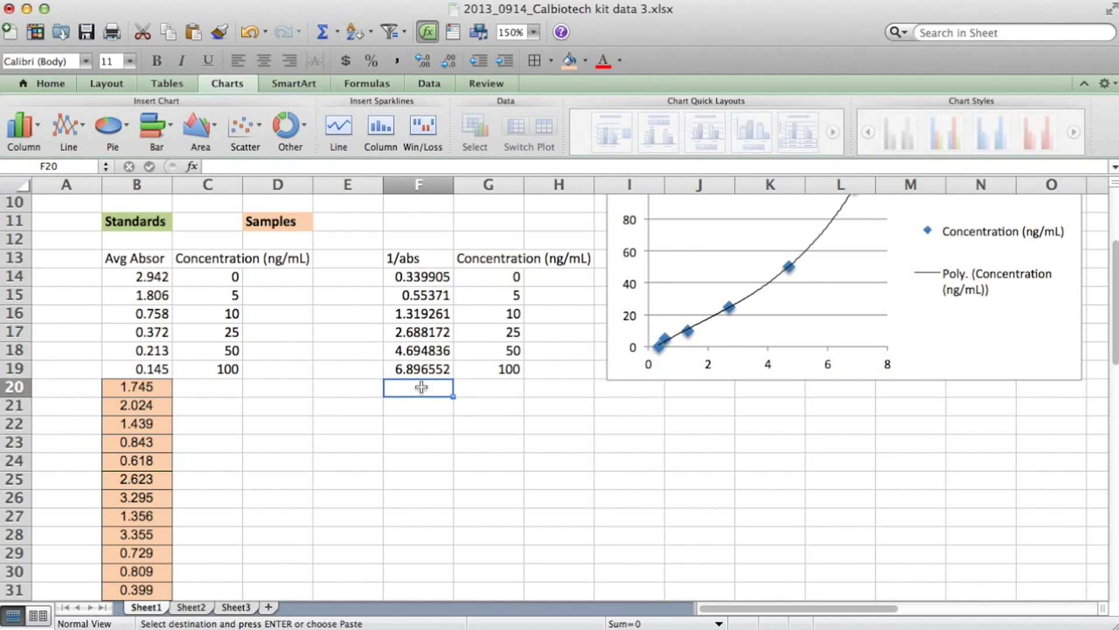
type("=")
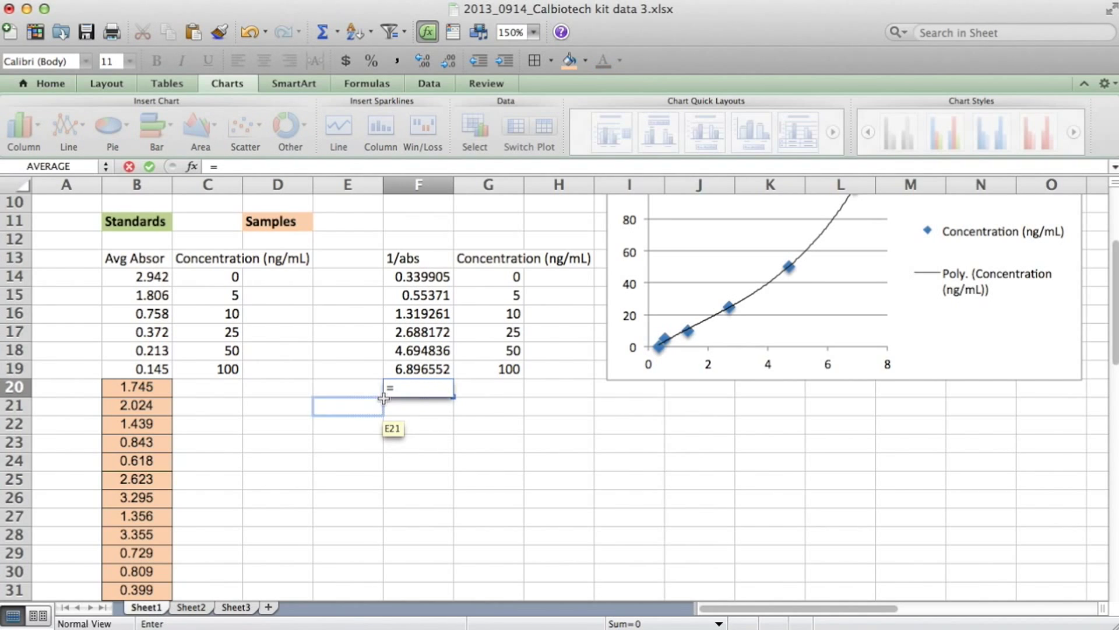
type("1/")
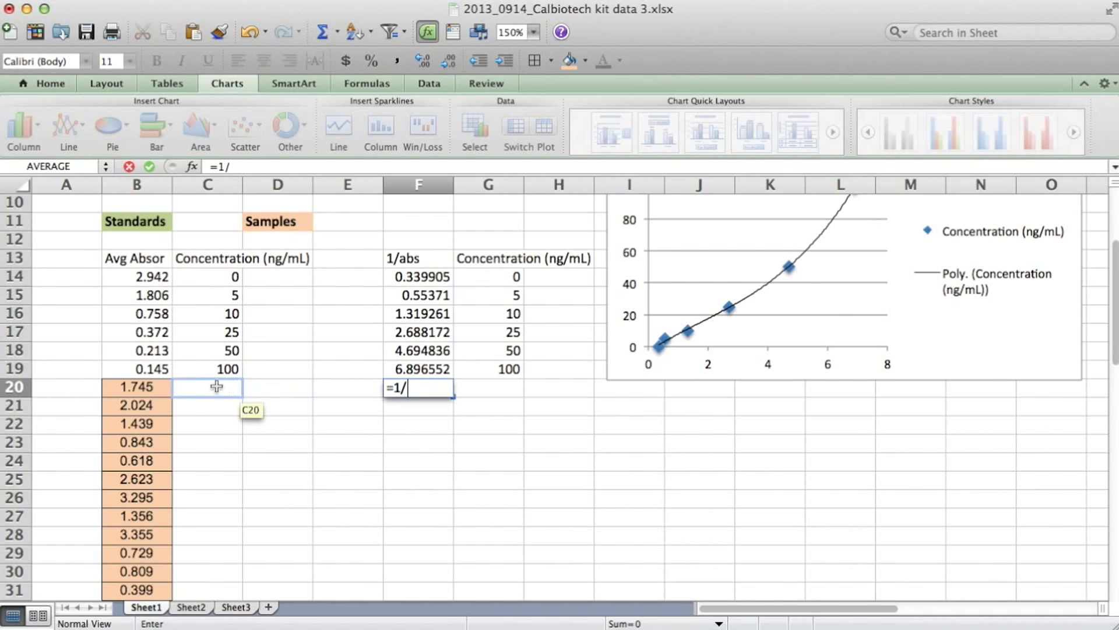
left_click(146, 392)
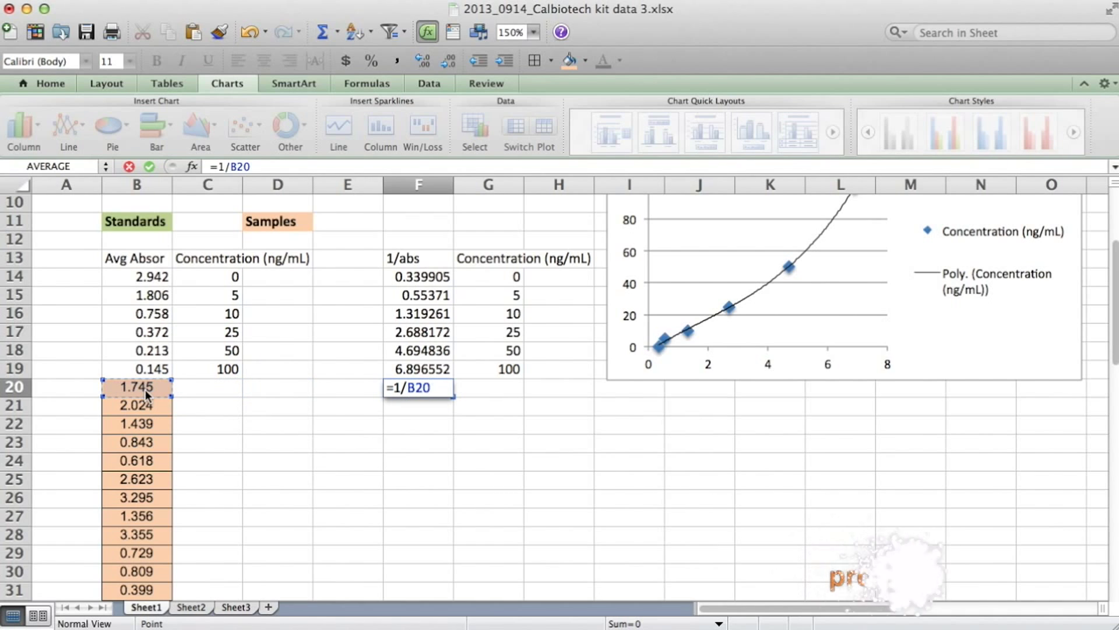
key("Return")
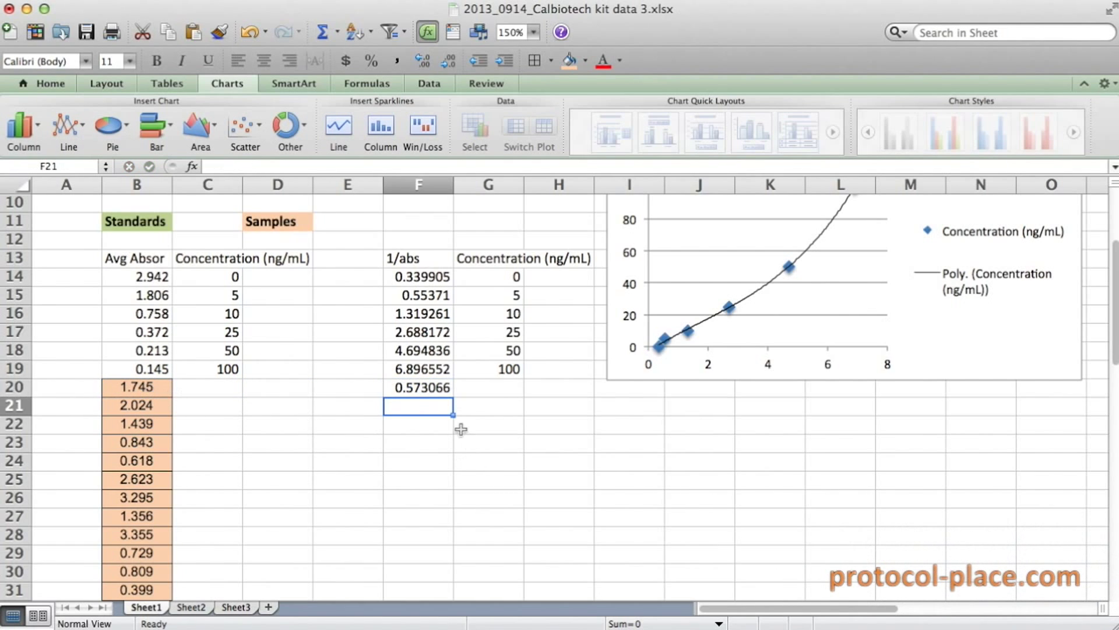
Fill the F20 formula down to row 51 for all samples.
left_click(443, 390)
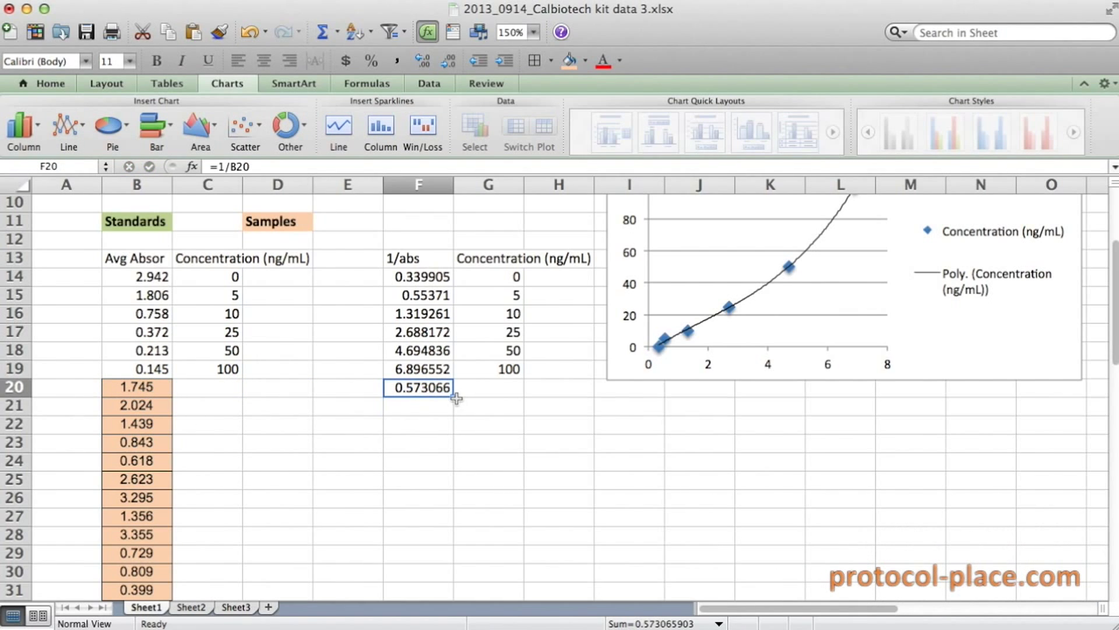
left_click_drag(456, 398, 436, 540)
scroll(445, 500, "up", 5)
left_click(405, 532)
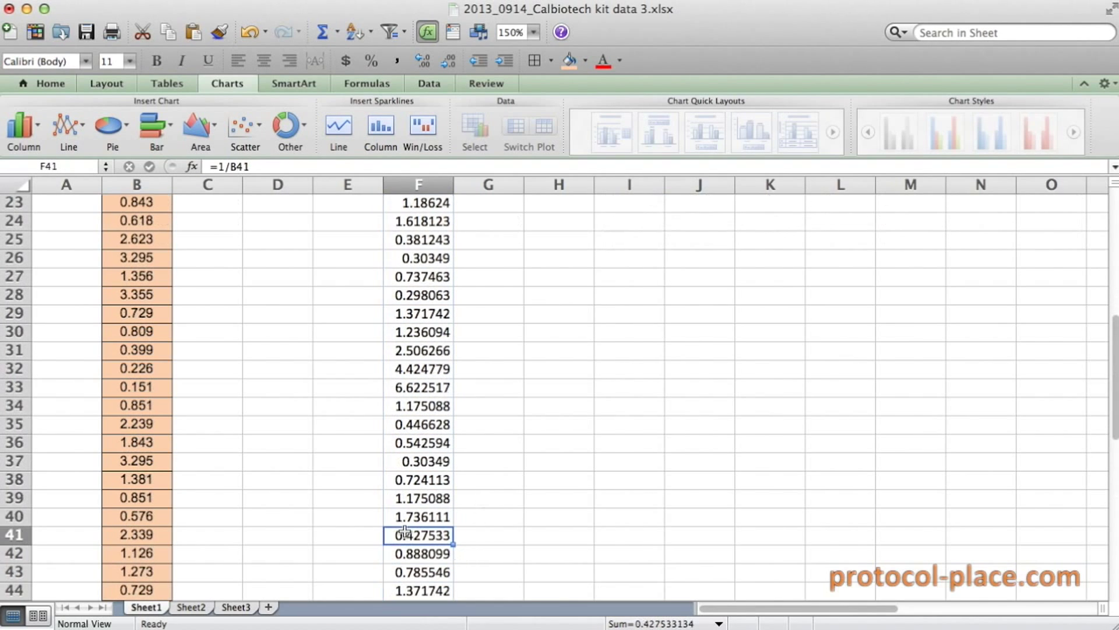
scroll(405, 532, "up", 4)
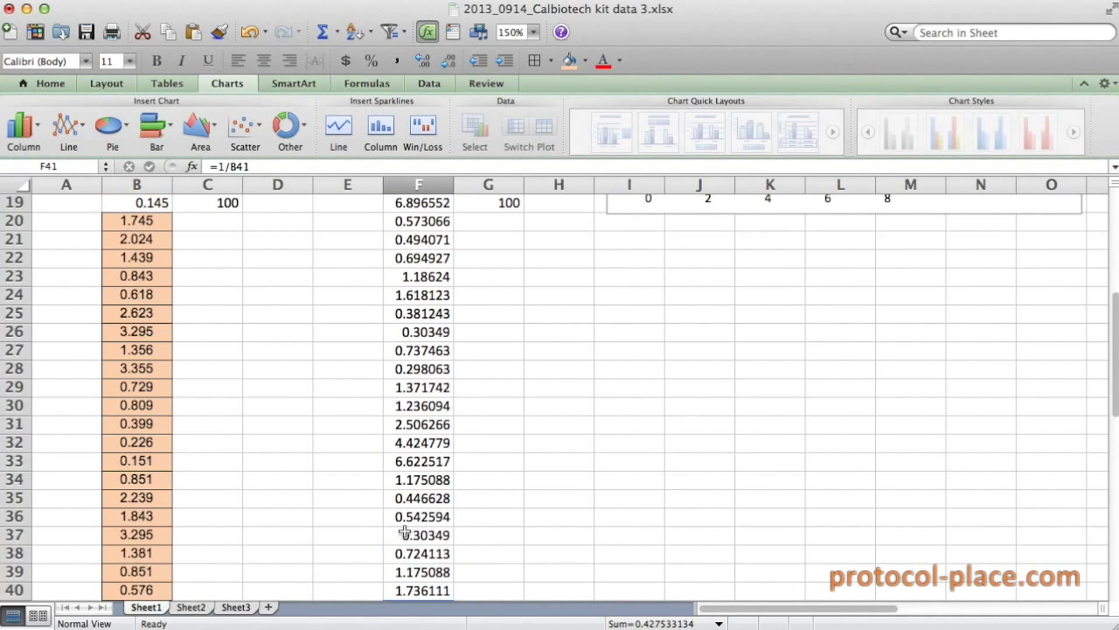
scroll(405, 531, "up", 3)
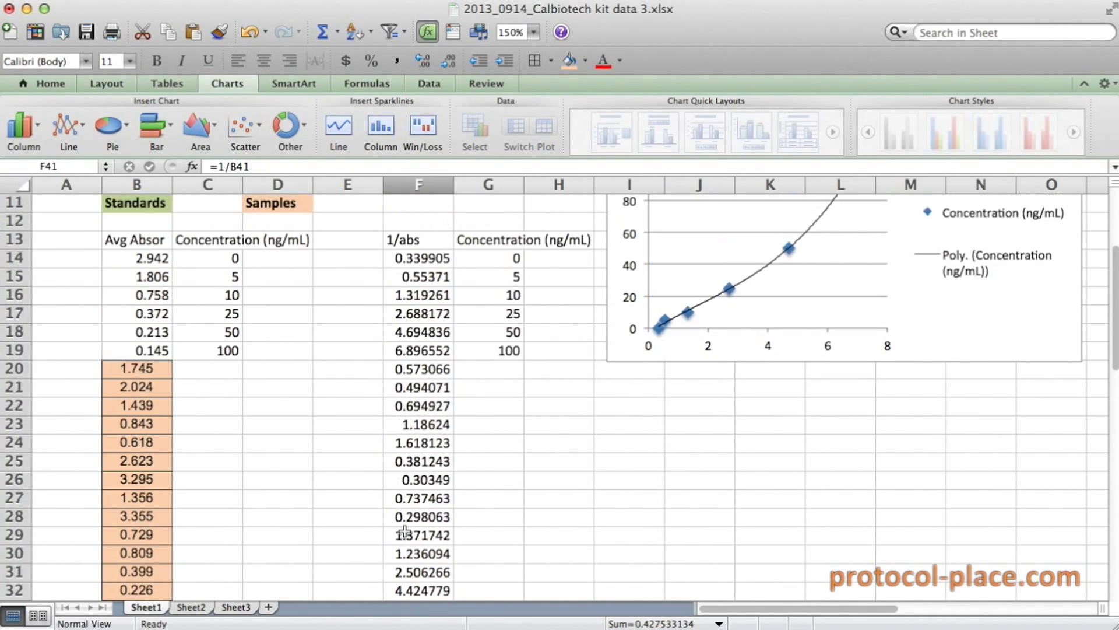
scroll(416, 518, "up", 3)
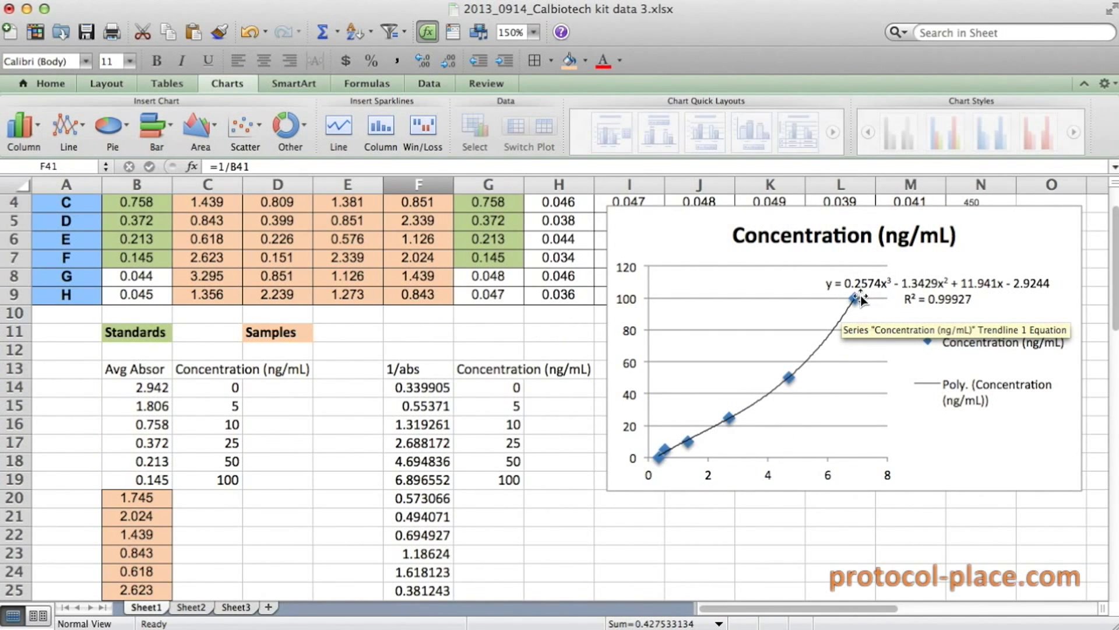
key("ctrl+Up")
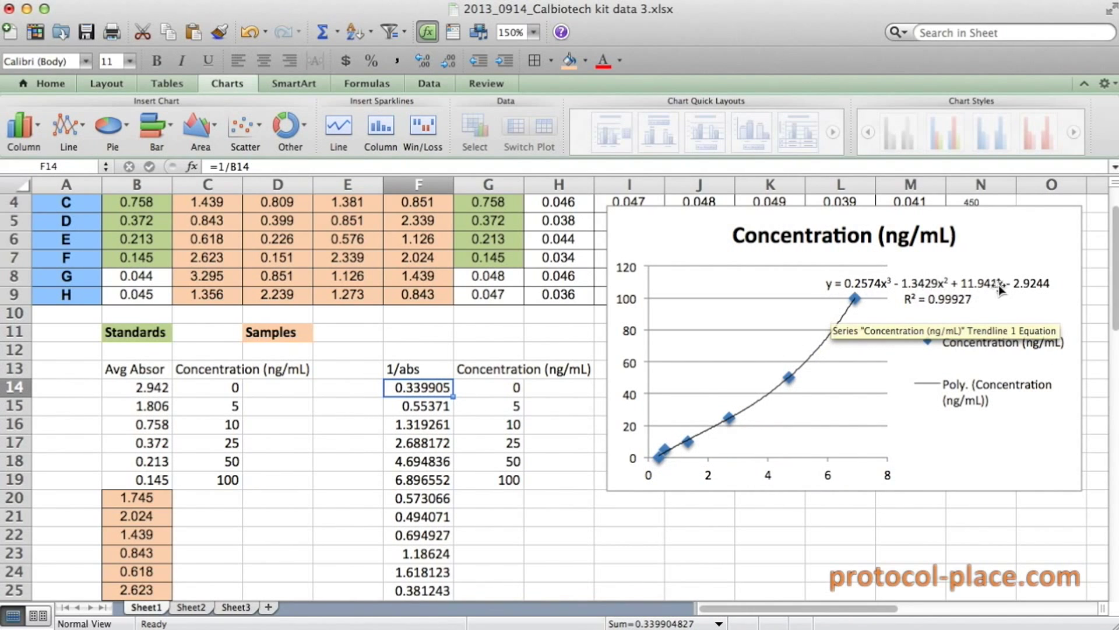
scroll(487, 464, "down", 2)
left_click(486, 464)
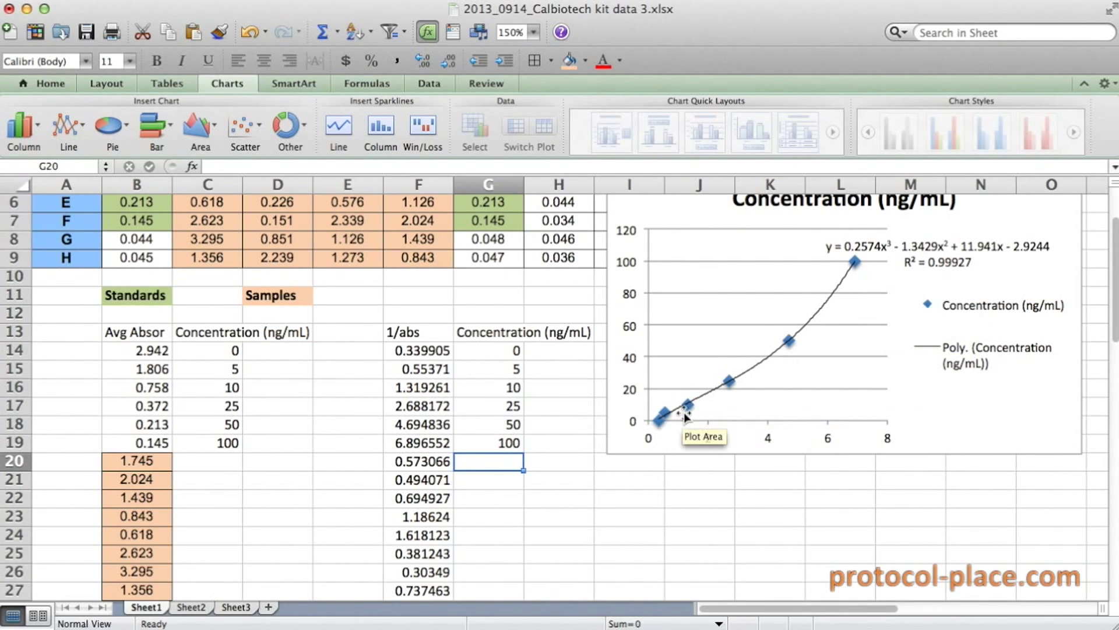
mouse_move(666, 423)
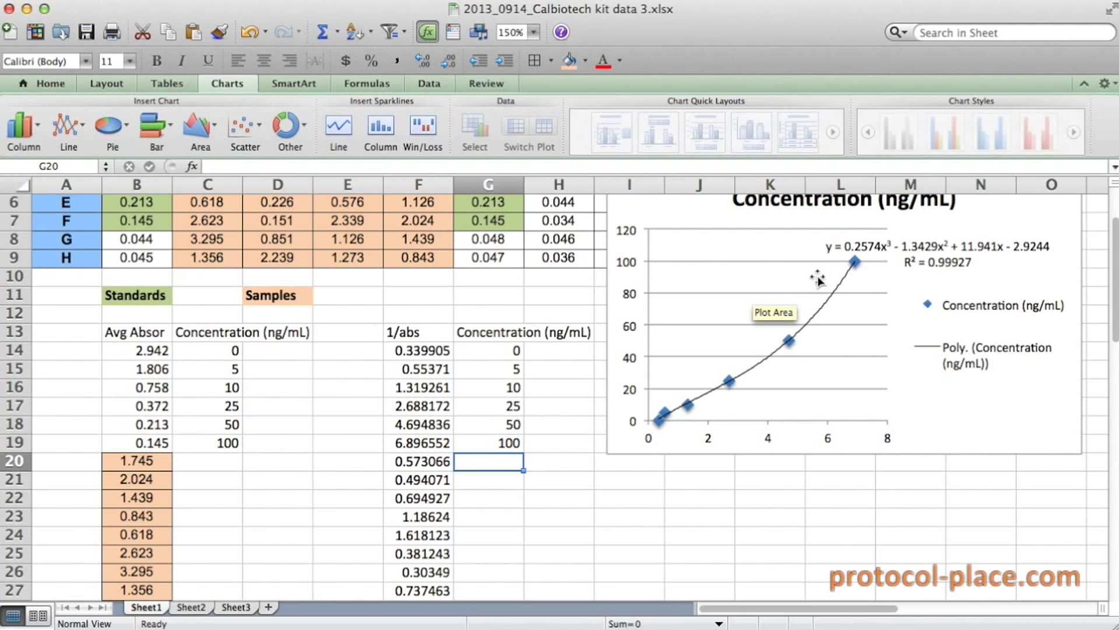
left_click(449, 351)
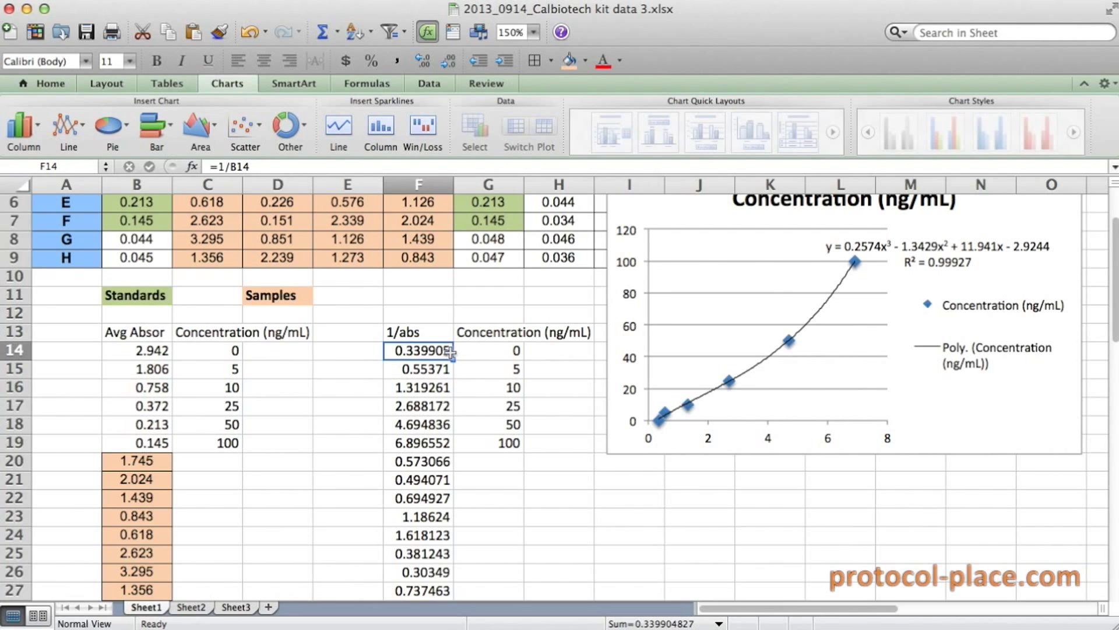
left_click(439, 441)
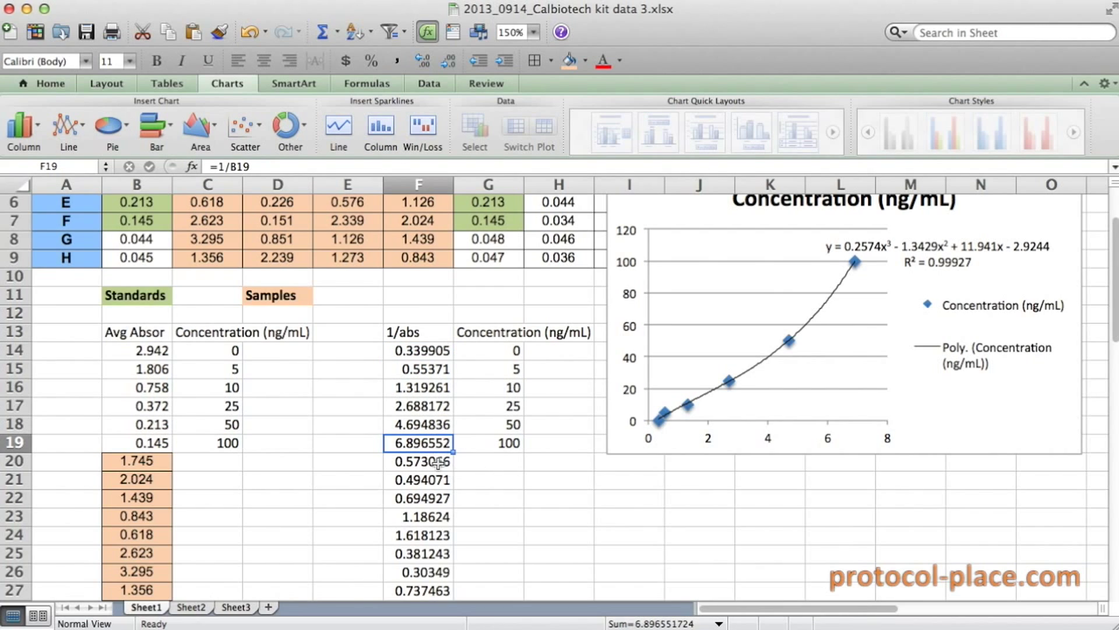
left_click_drag(437, 460, 439, 531)
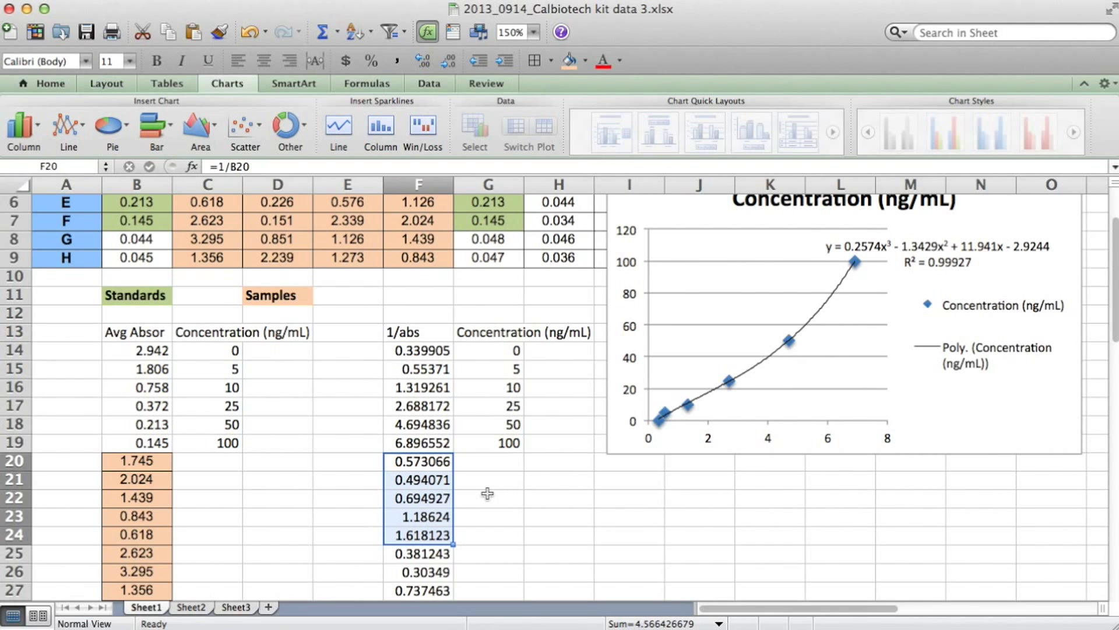
scroll(443, 461, "down", 3)
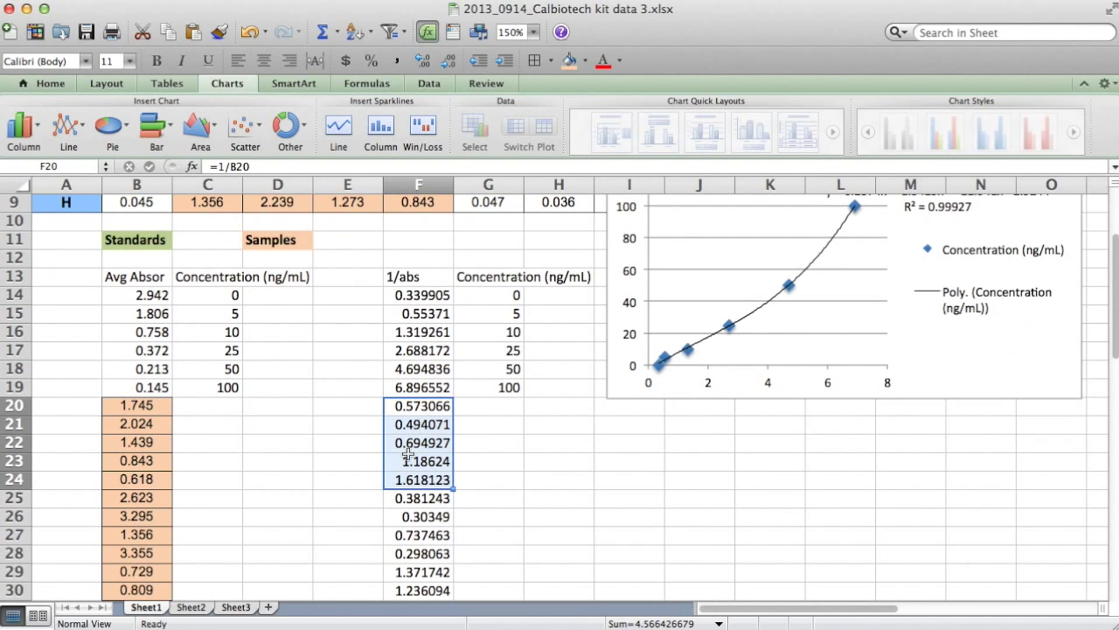
Compare against the standards' 1/abs range and fill F26 (0.30349), below the lowest standard, yellow.
left_click(429, 295)
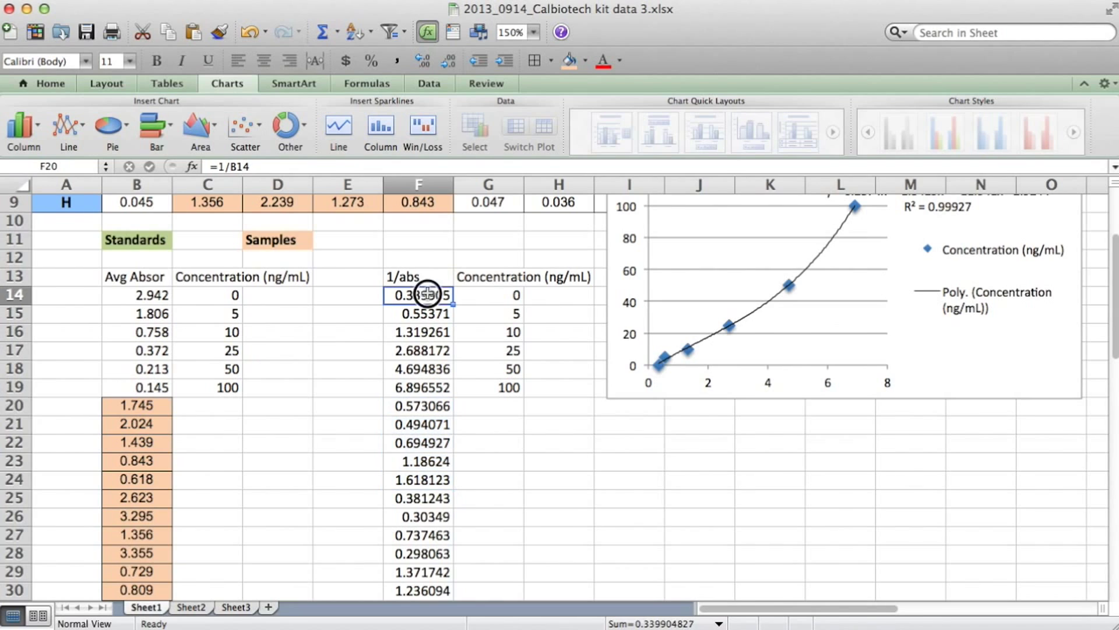
left_click(439, 387)
scroll(436, 422, "down", 2)
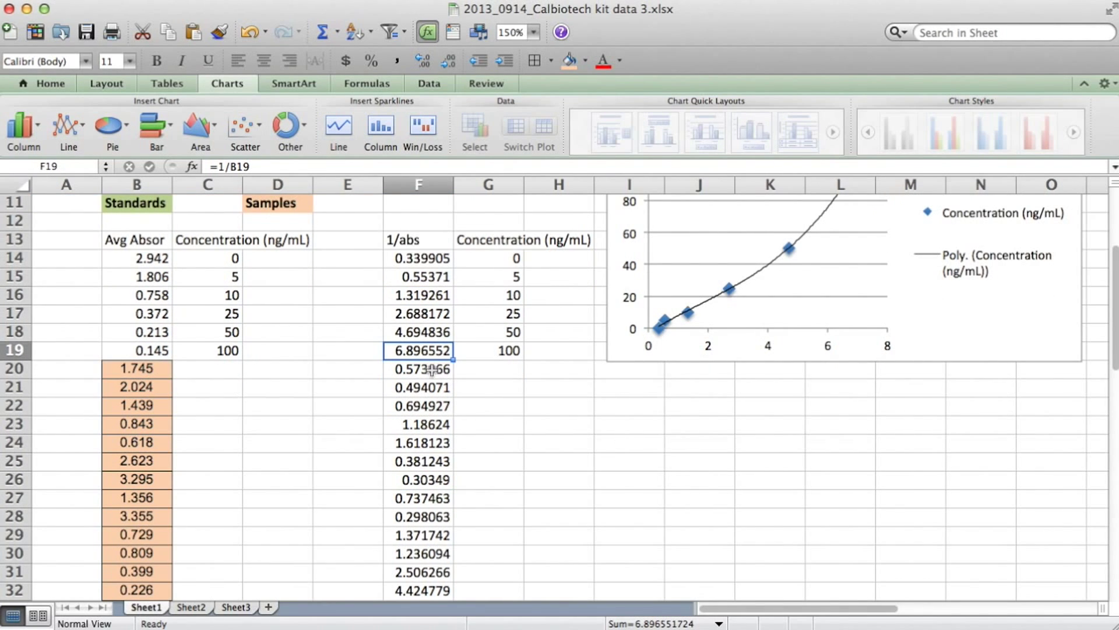
scroll(432, 369, "down", 2)
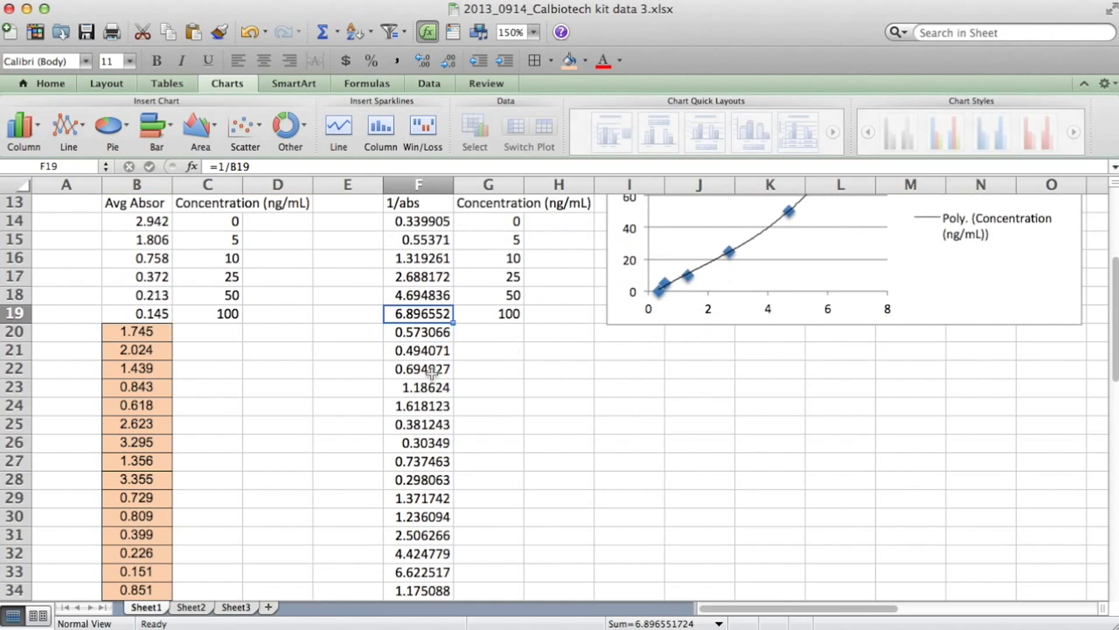
left_click(430, 424)
left_click(437, 444)
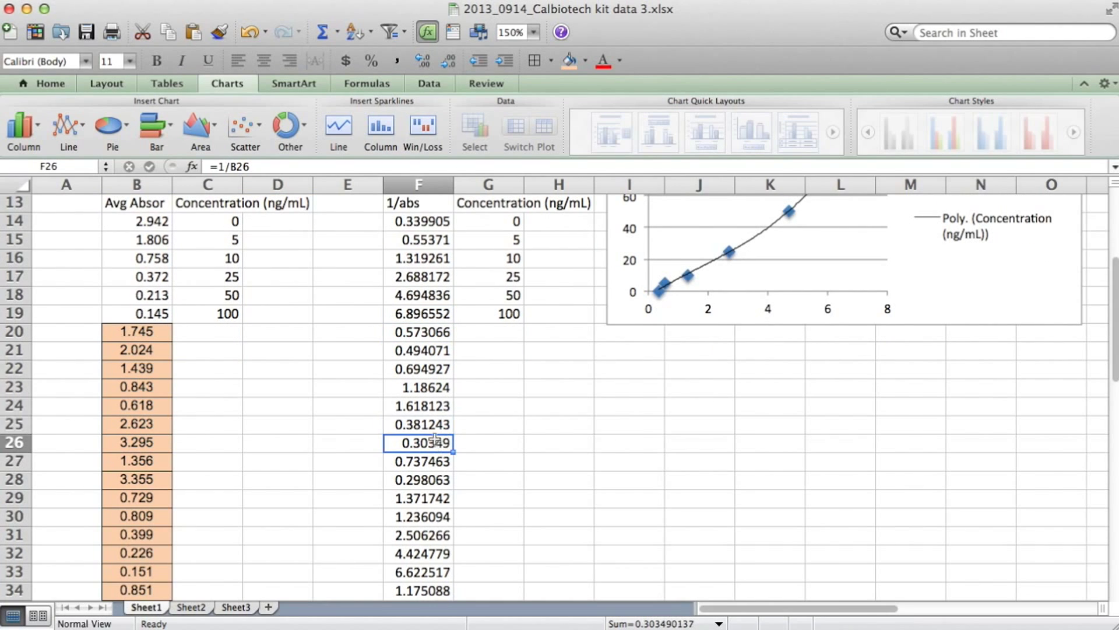
left_click(48, 85)
left_click(273, 144)
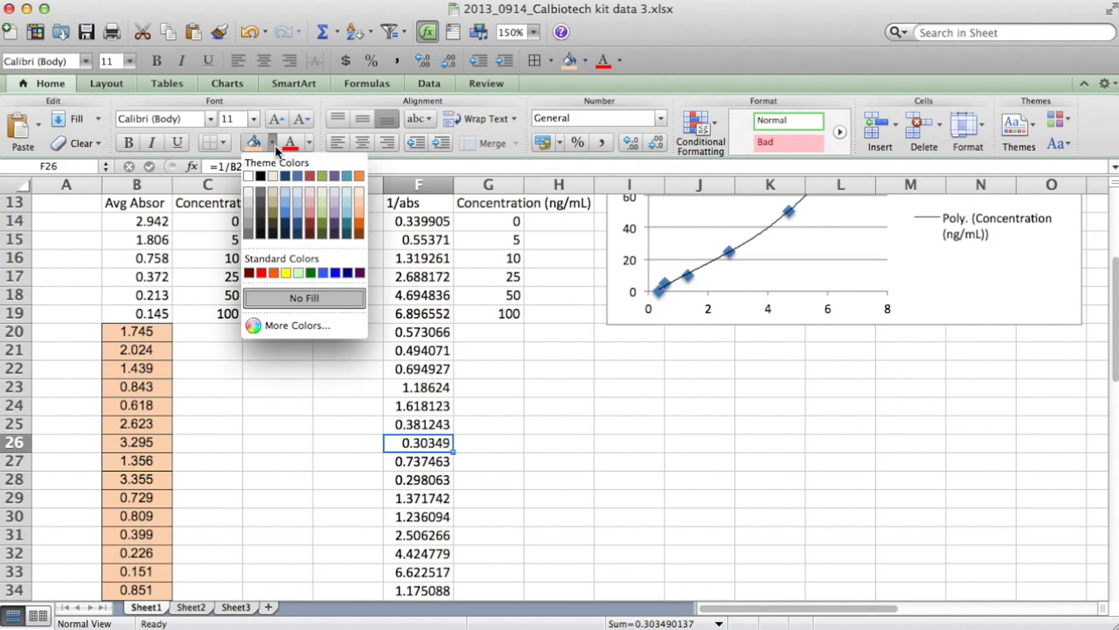
left_click(286, 273)
Fill F28 (0.298063) and F37 (0.30349) yellow as well.
left_click(432, 476)
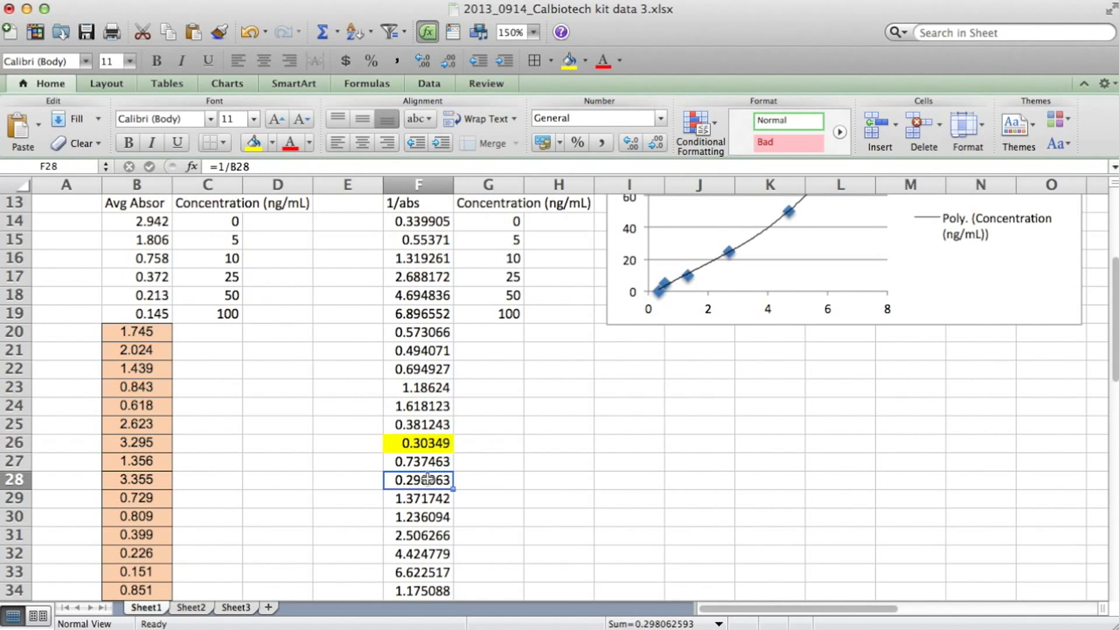
left_click(253, 144)
scroll(320, 473, "down", 3)
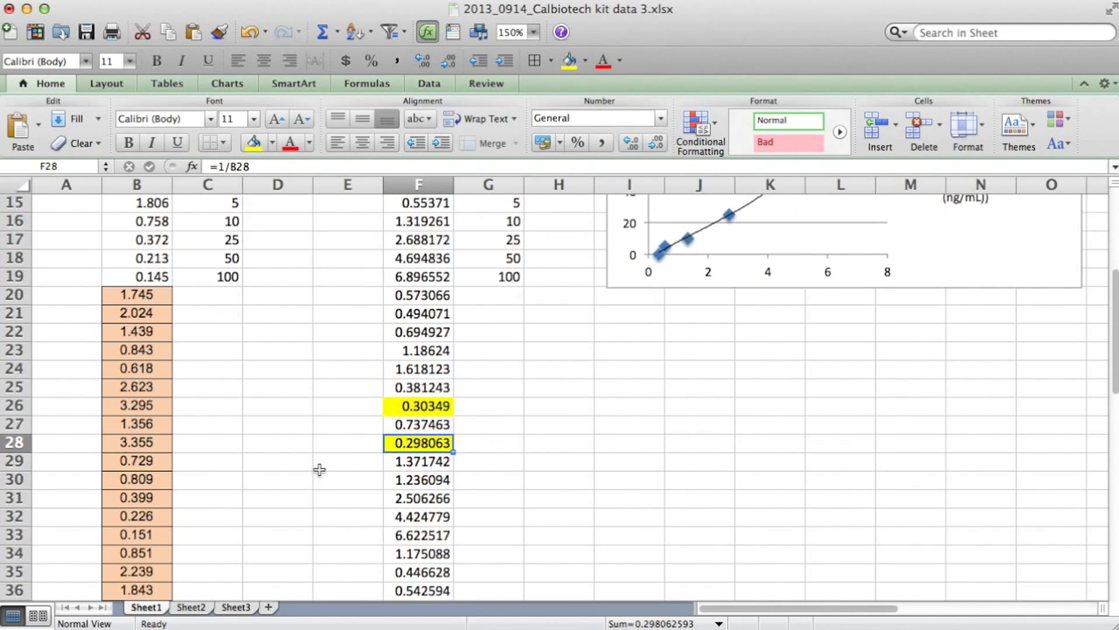
scroll(319, 470, "down", 4)
key("Down")
key("Down")
key("Down")
key("Down")
key("Down")
key("Down")
key("Down")
key("Down")
key("Down")
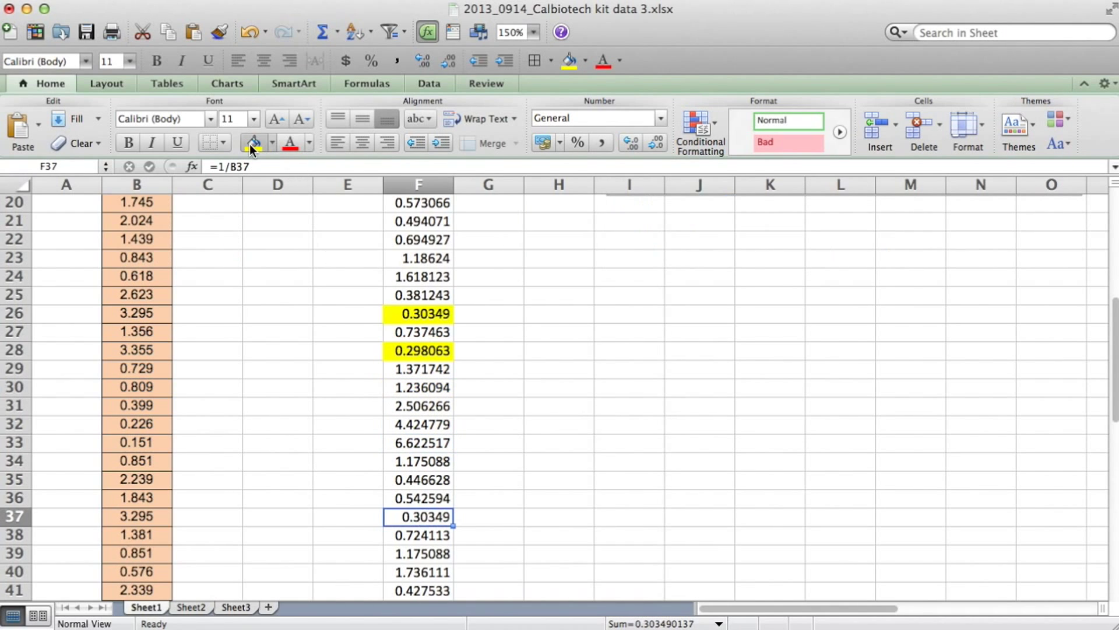
left_click(252, 143)
scroll(312, 385, "down", 4)
scroll(442, 511, "down", 5)
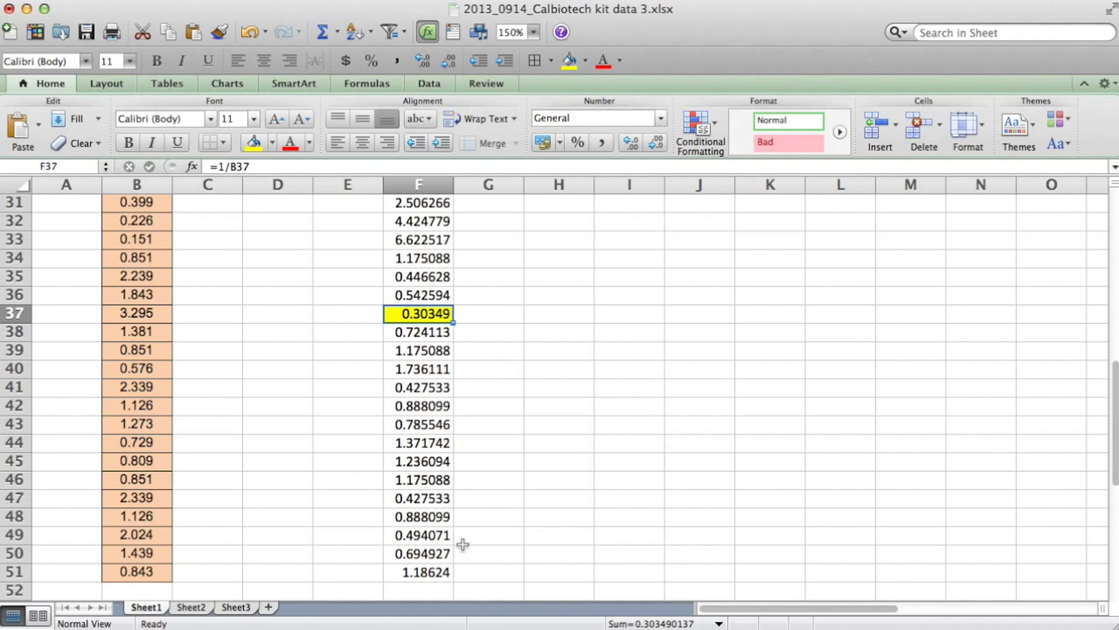
scroll(461, 545, "up", 3)
scroll(462, 545, "up", 3)
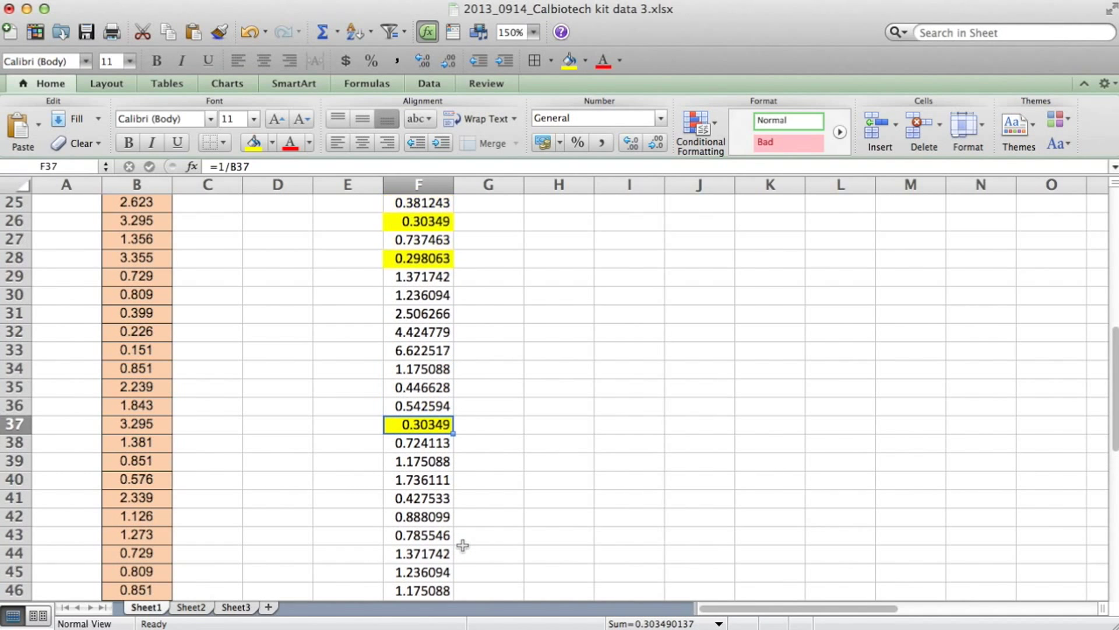
scroll(462, 545, "up", 11)
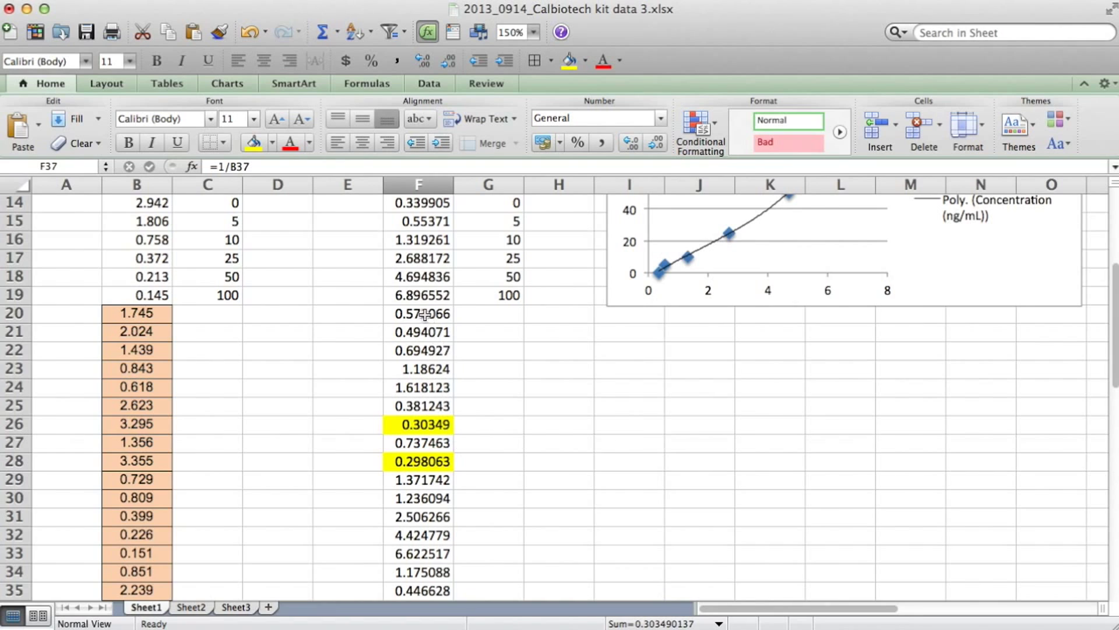
left_click_drag(426, 315, 428, 505)
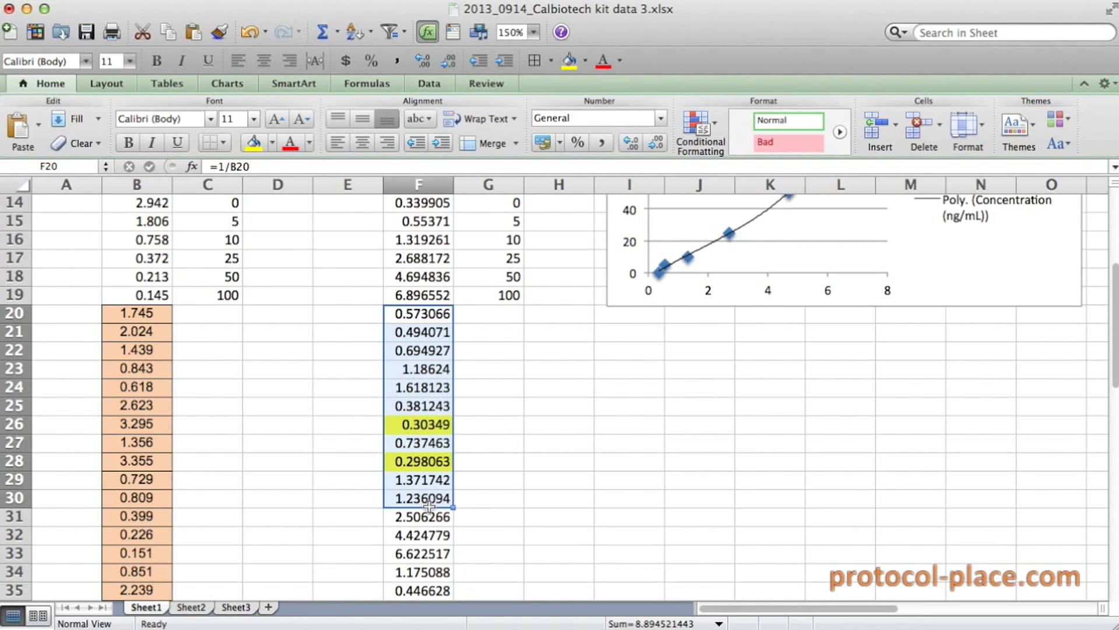
scroll(428, 504, "up", 3)
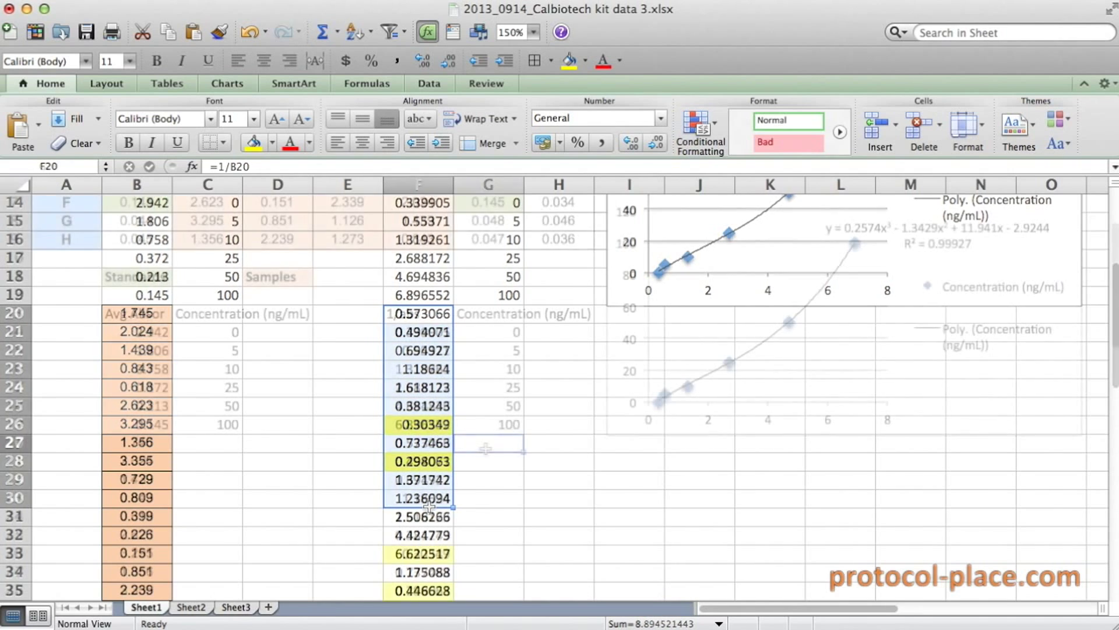
left_click(486, 448)
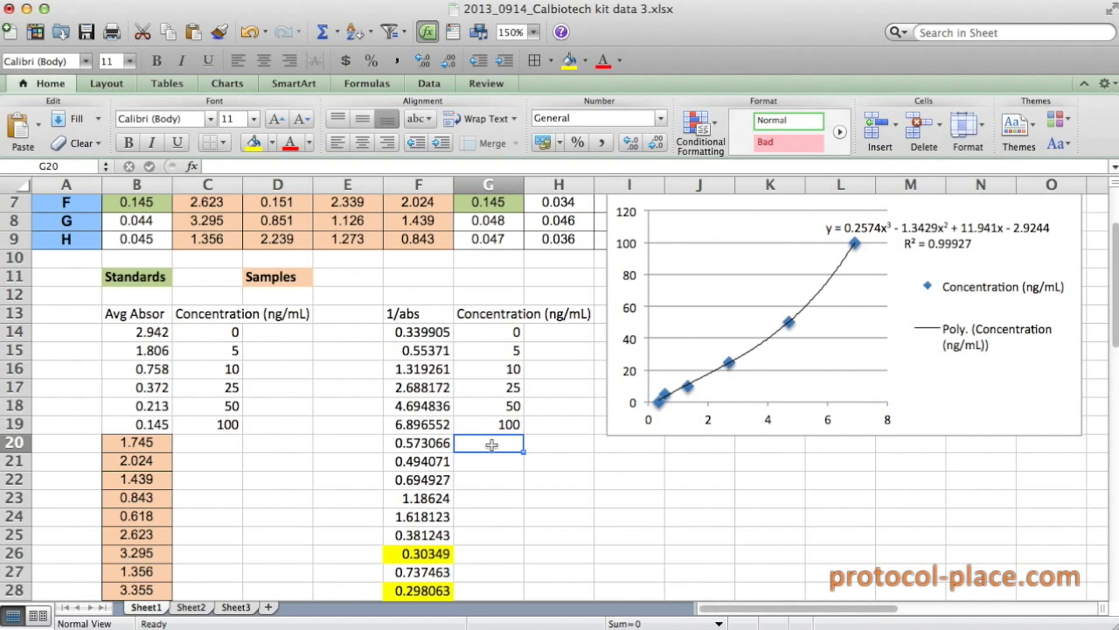
Enter =.2574*F20^3-1.3429*F20^2+11.941*F20-2.9244 in G20, giving 3.526008.
type("=")
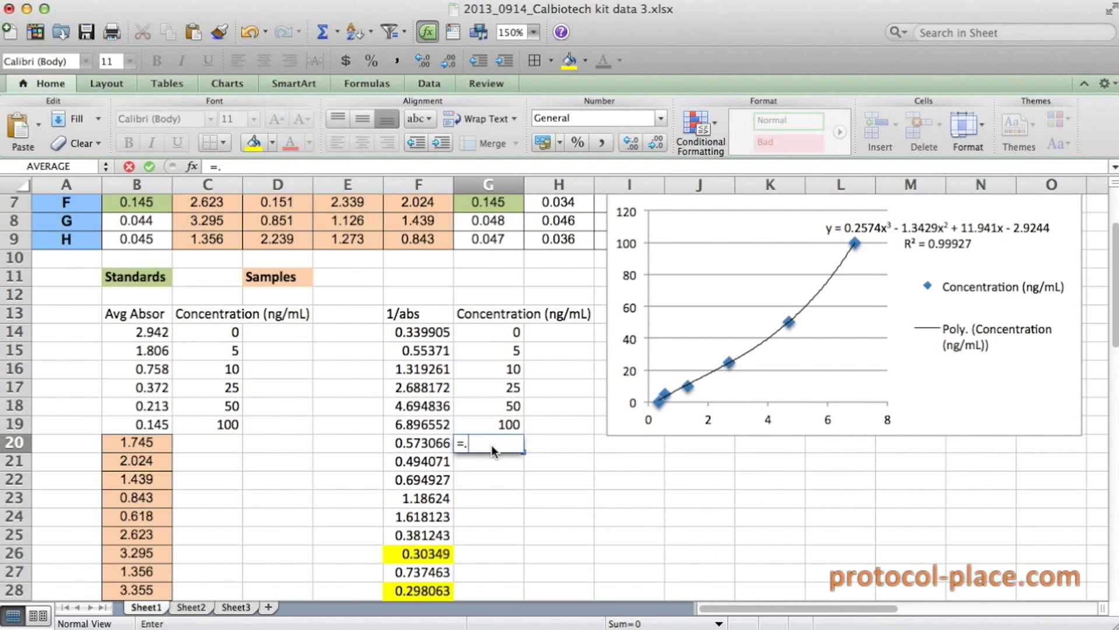
type(".2574*")
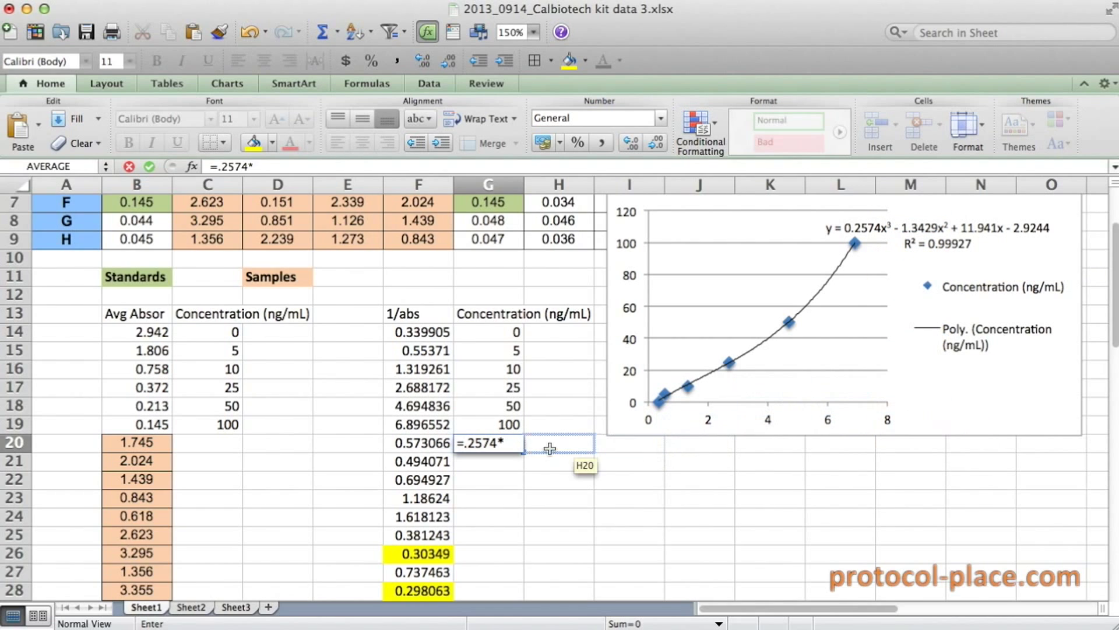
left_click(425, 444)
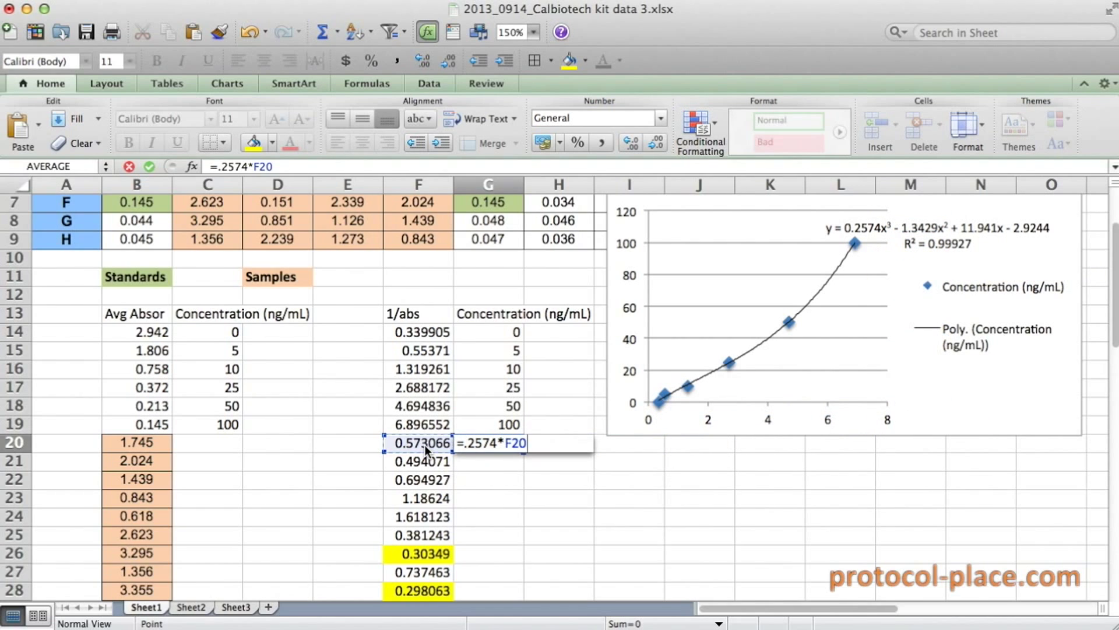
type("^")
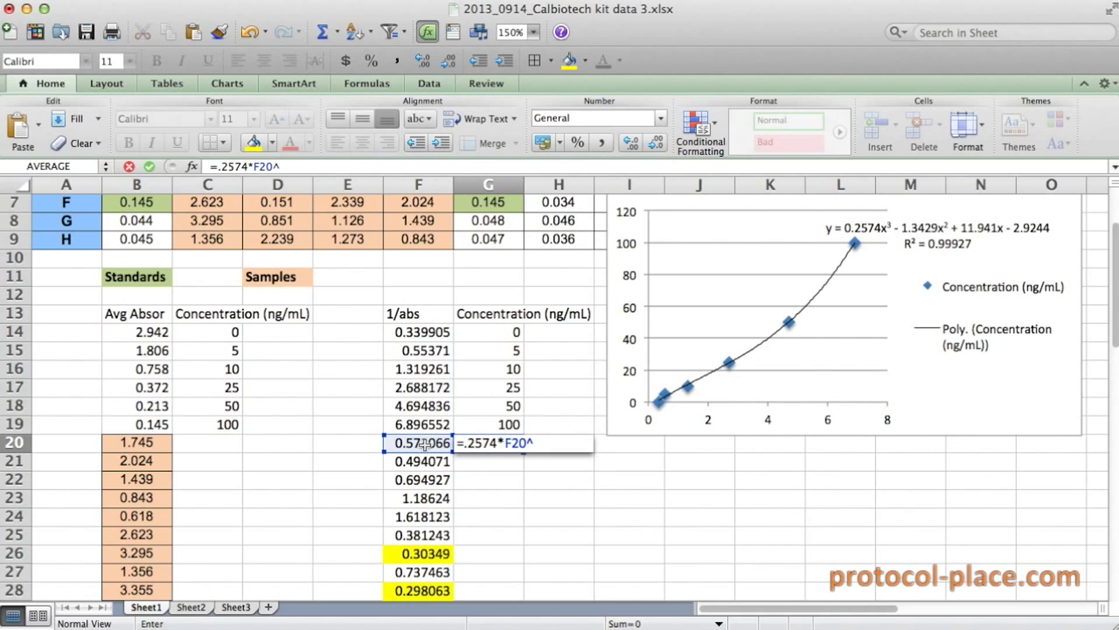
type("3-1.342")
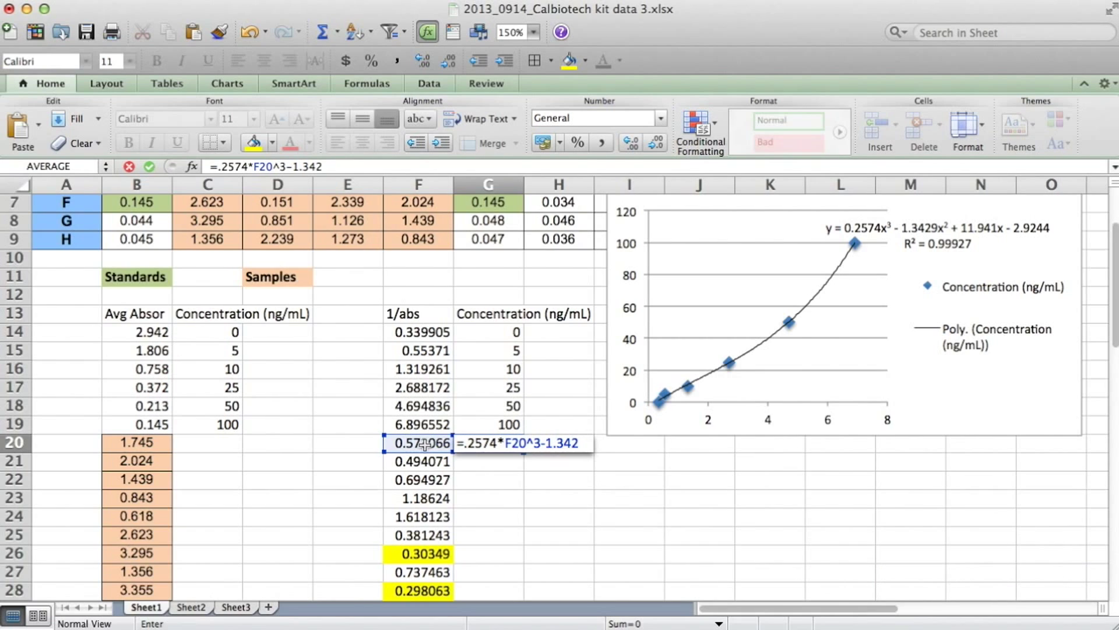
type("9*")
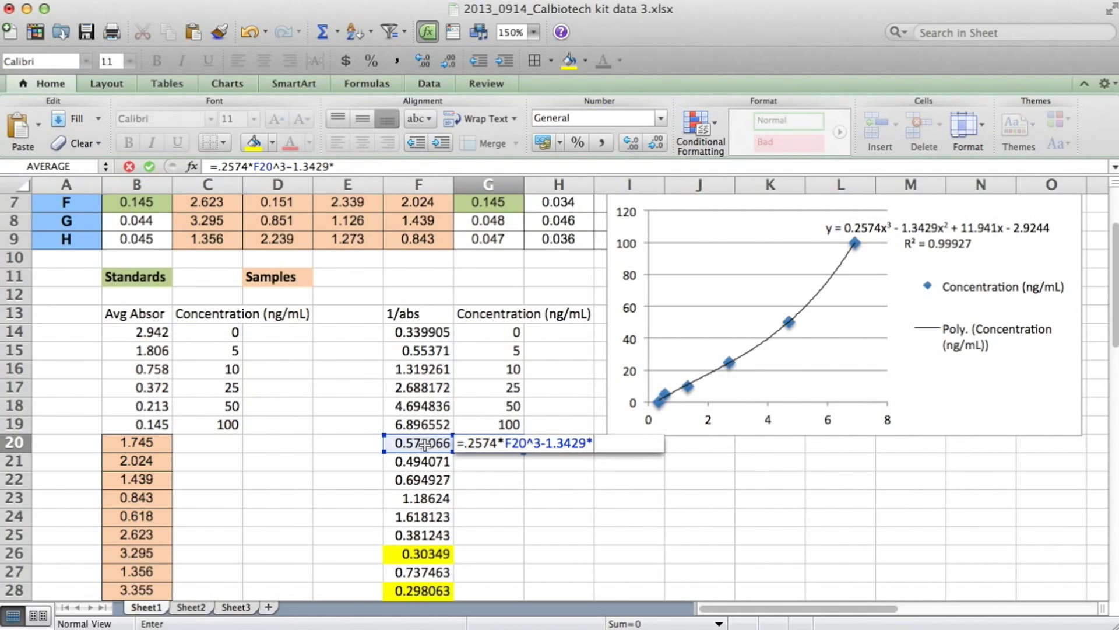
left_click(424, 444)
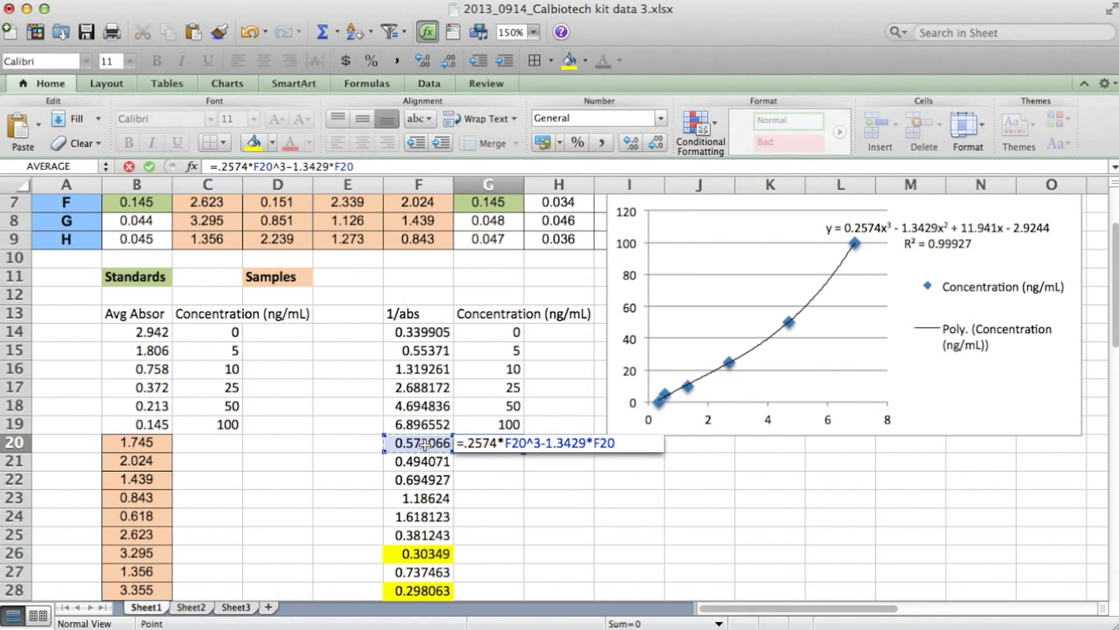
type("^2+")
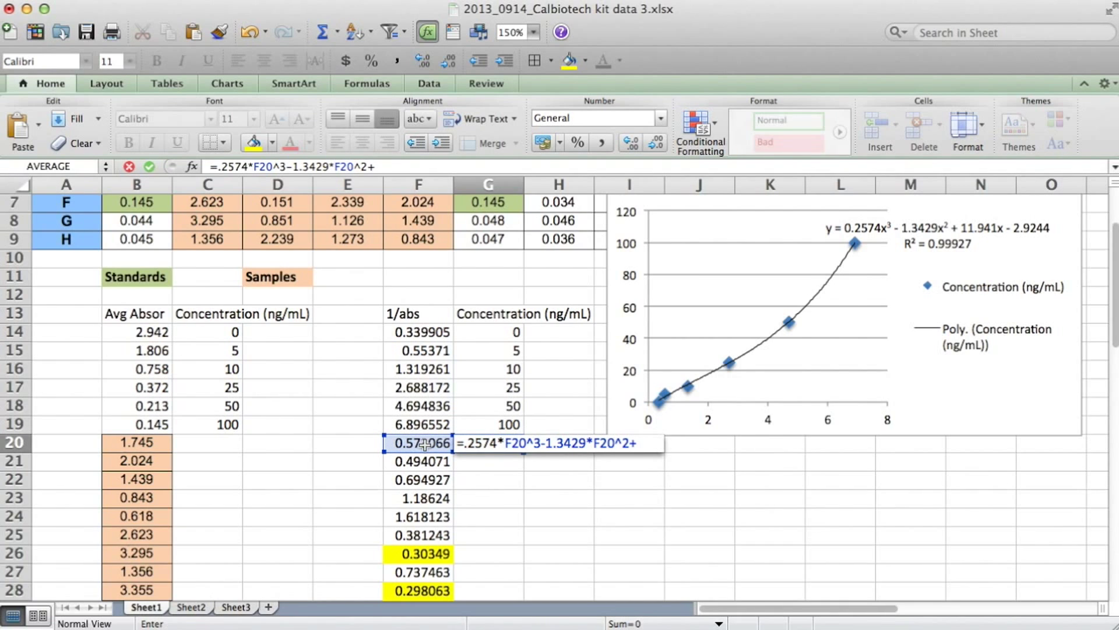
type("11.941")
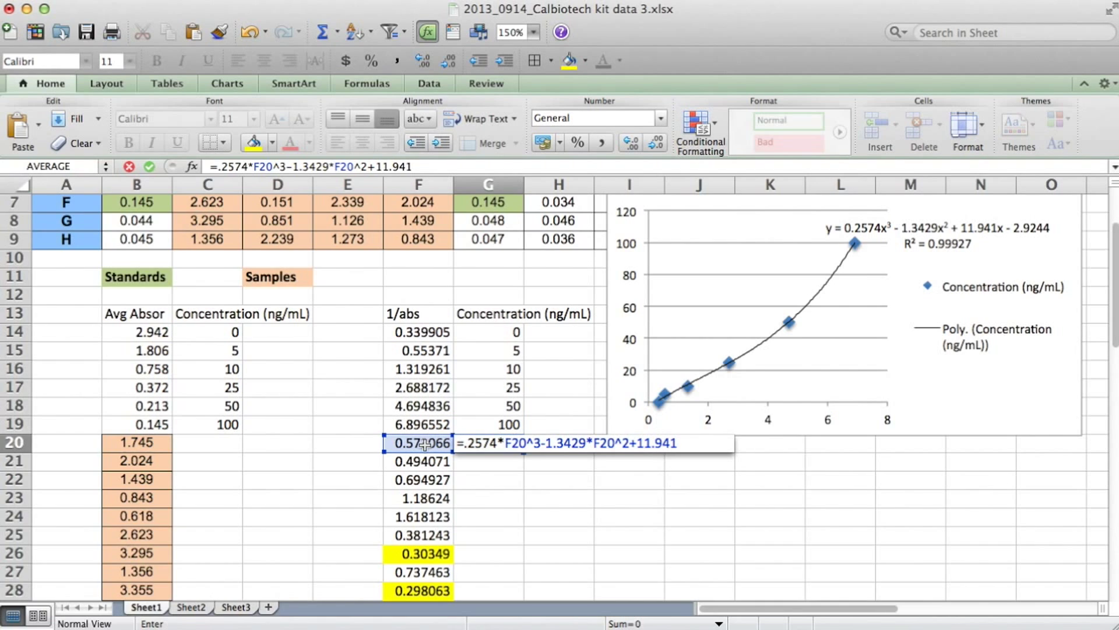
type("*")
left_click(424, 444)
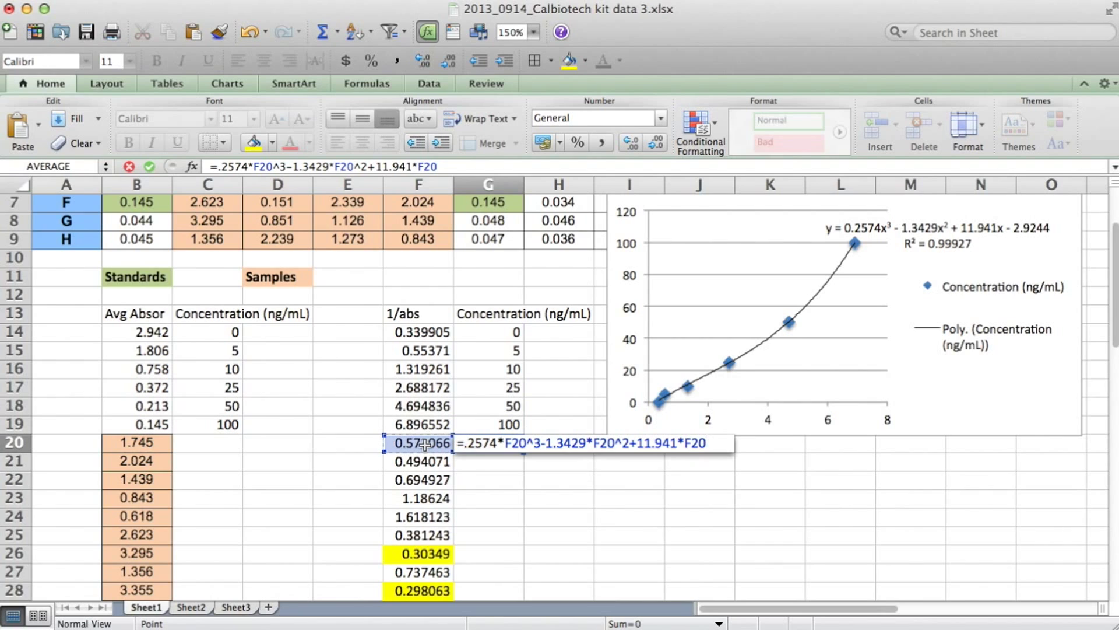
type("-2.9")
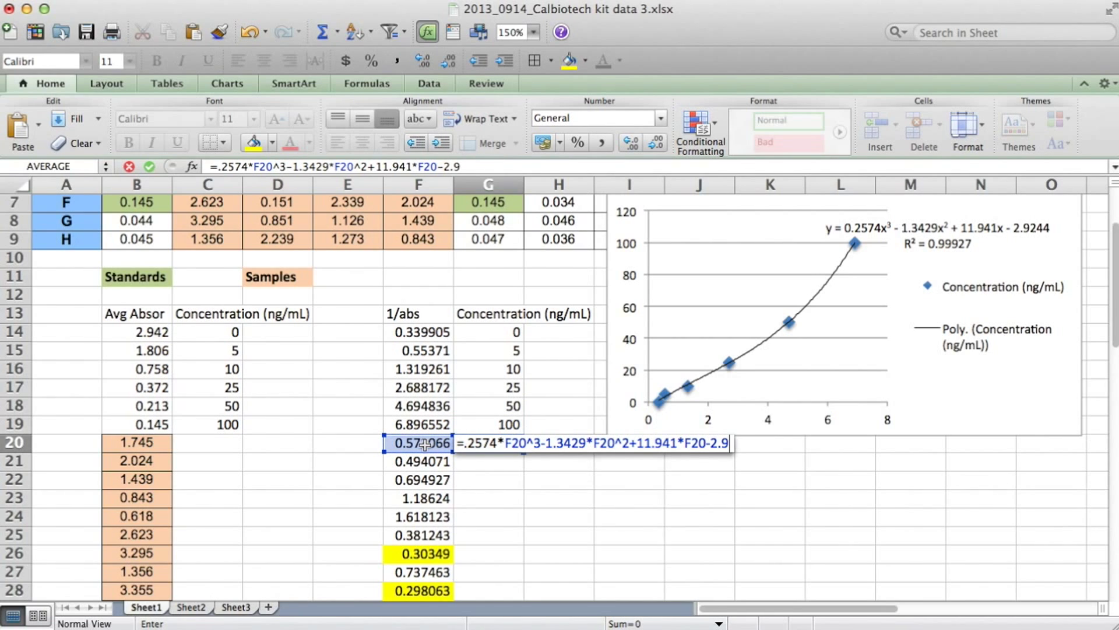
type("2")
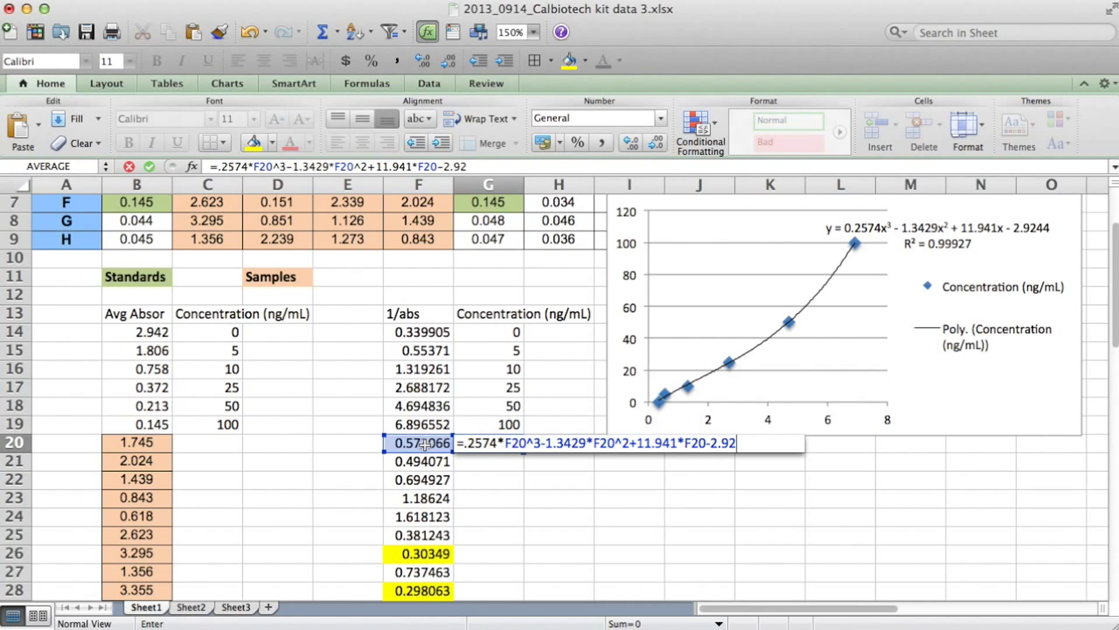
type("44")
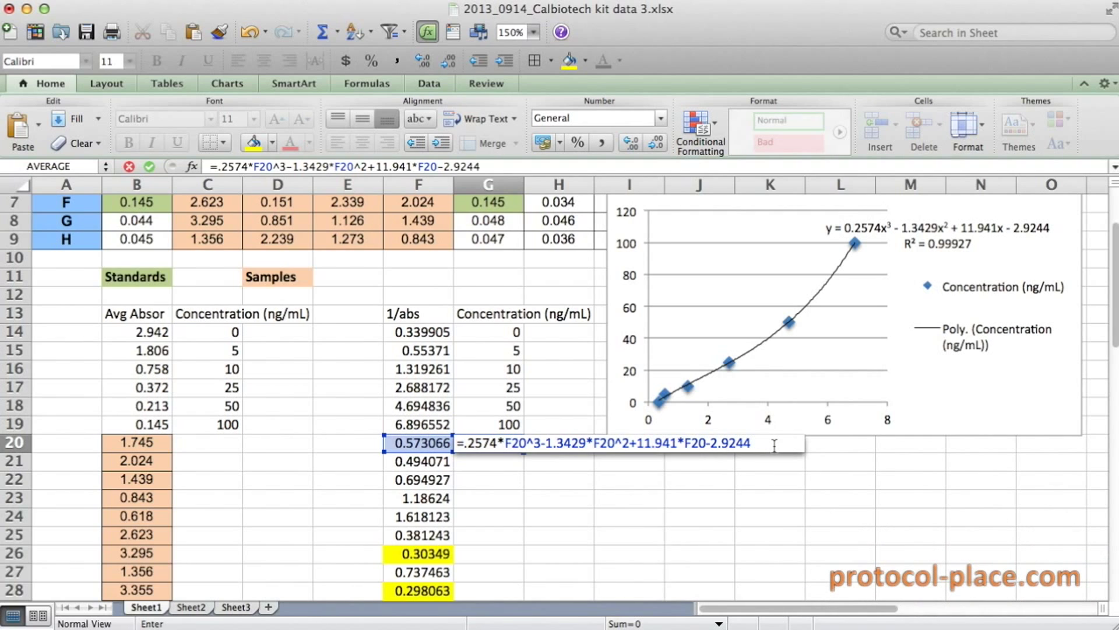
key("Return")
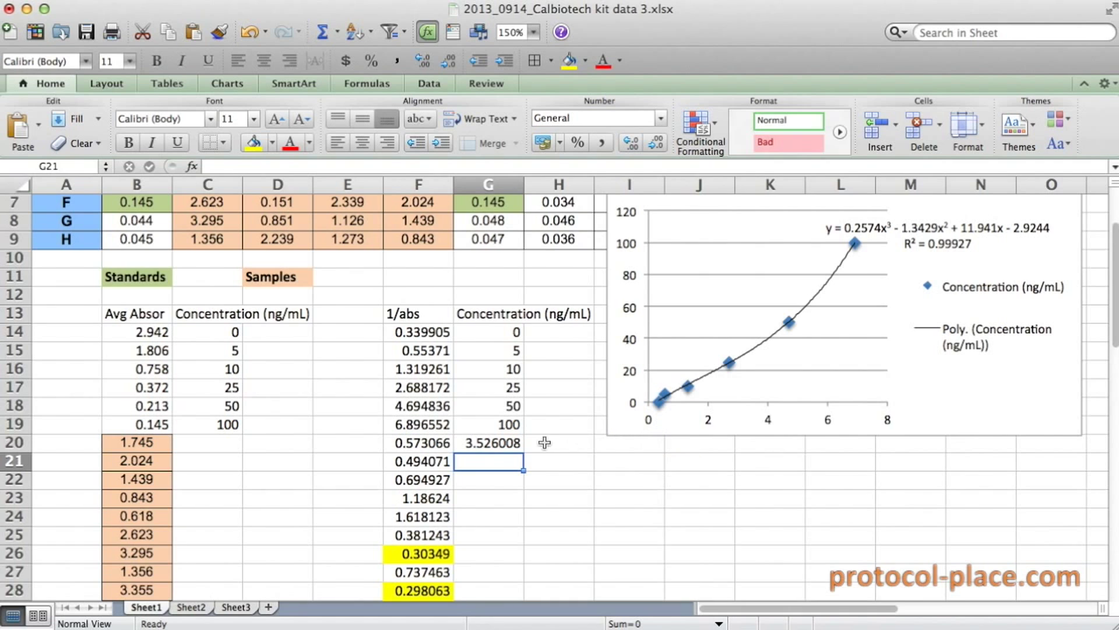
left_click(499, 443)
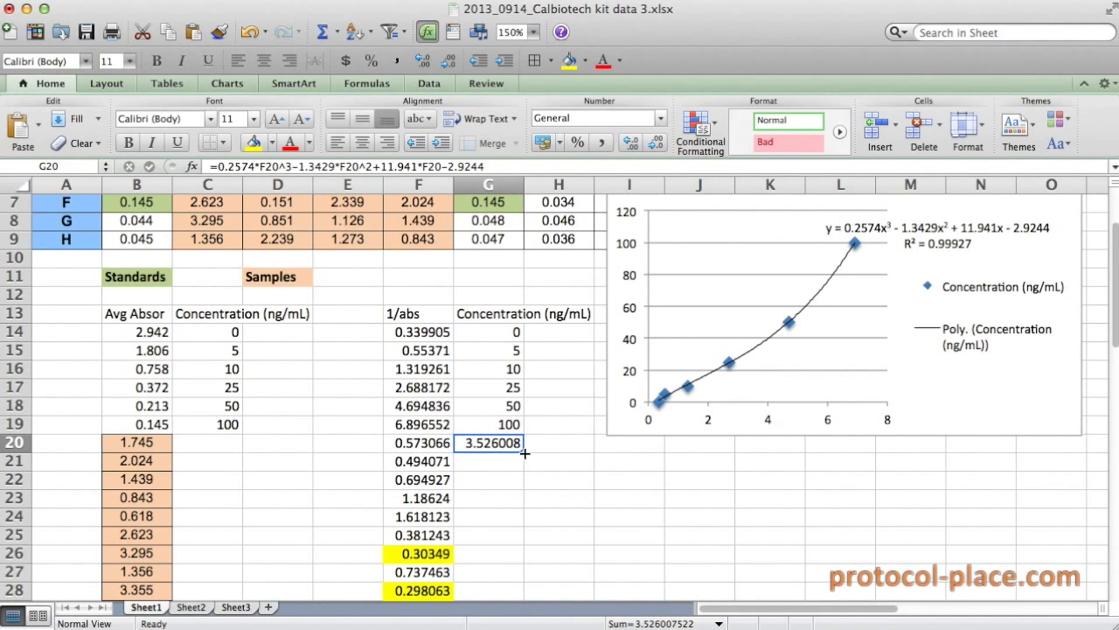
Fill the G20 concentration formula down column G for the remaining sample rows.
left_click_drag(525, 454, 517, 532)
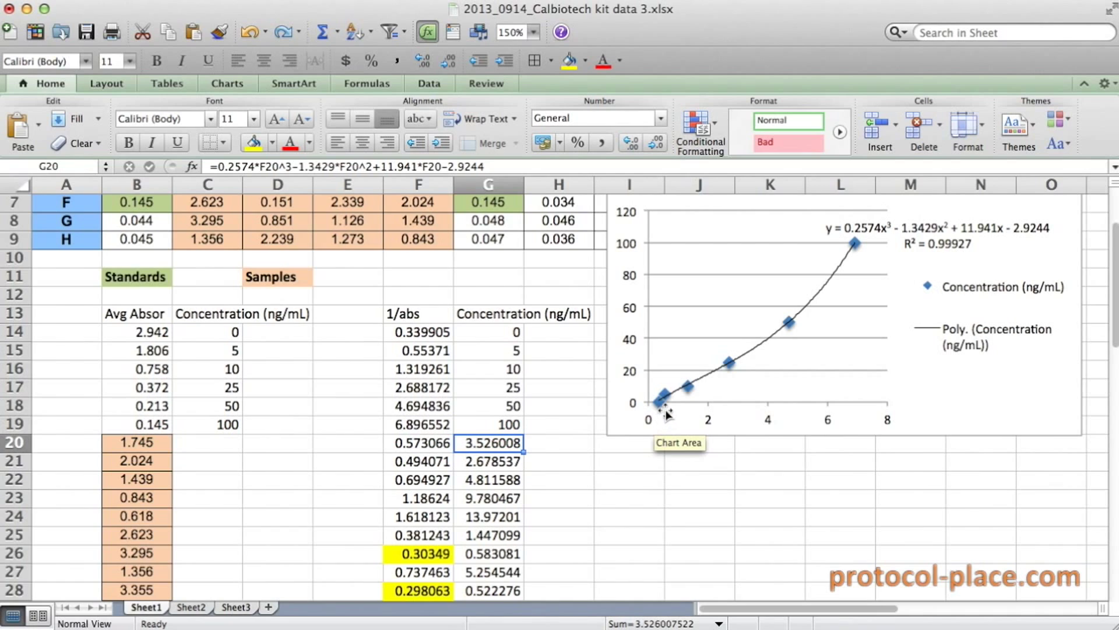
mouse_move(664, 404)
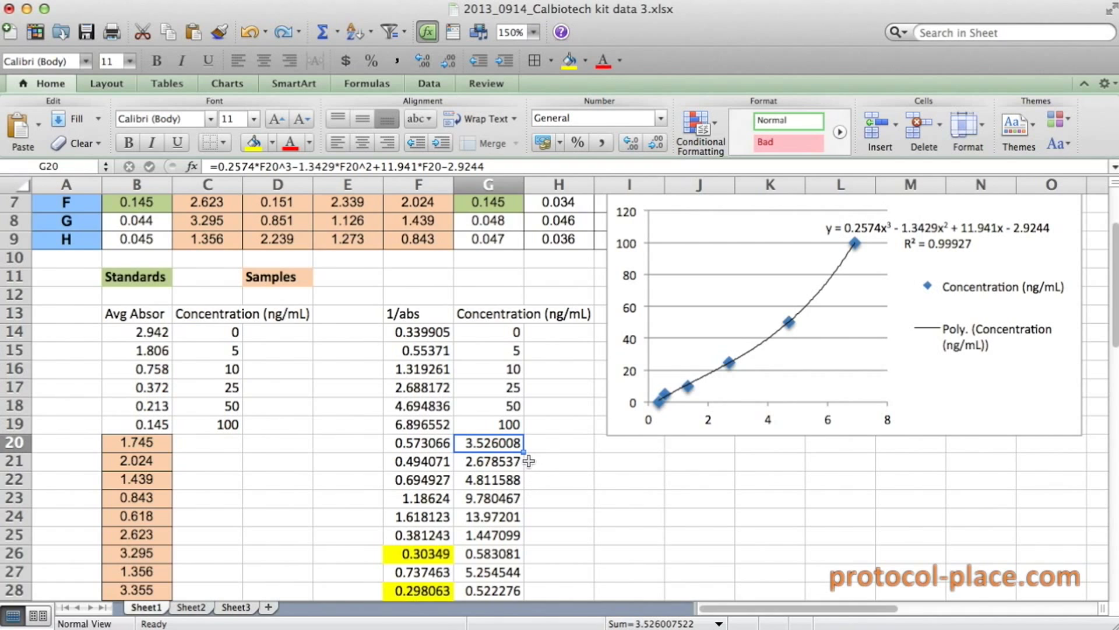
scroll(528, 461, "down", 3)
scroll(527, 461, "down", 3)
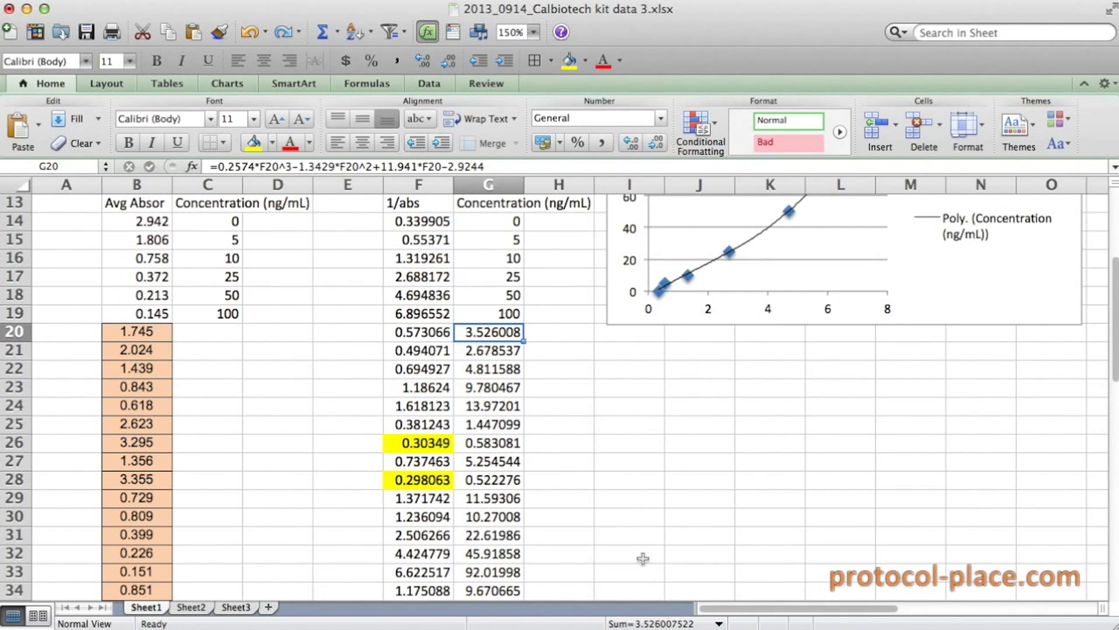
left_click(495, 554)
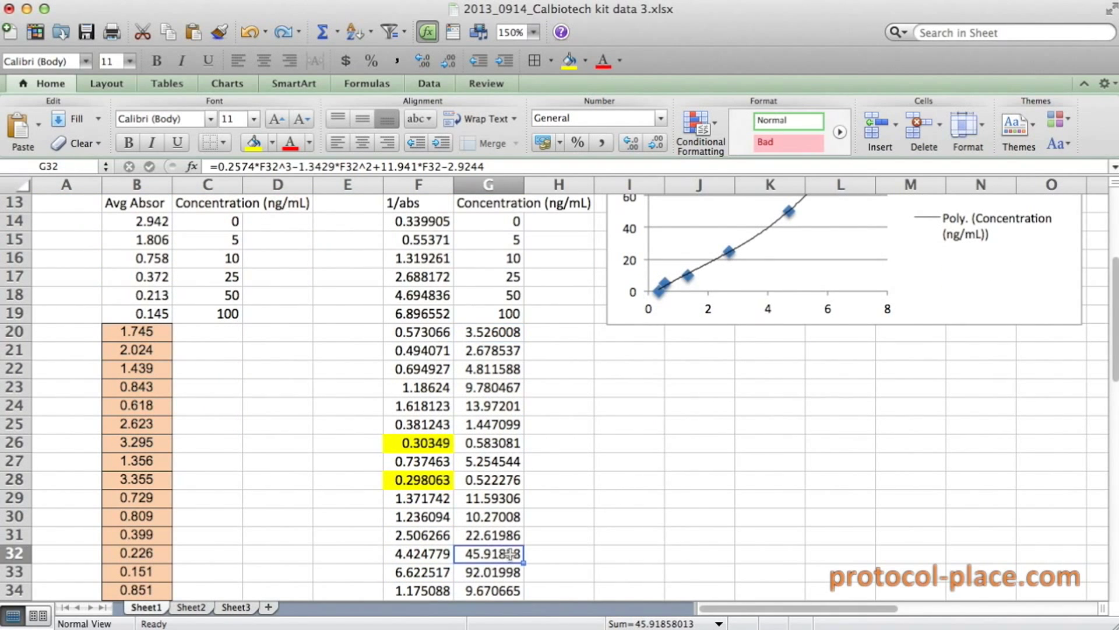
scroll(504, 554, "down", 1)
left_click(443, 537)
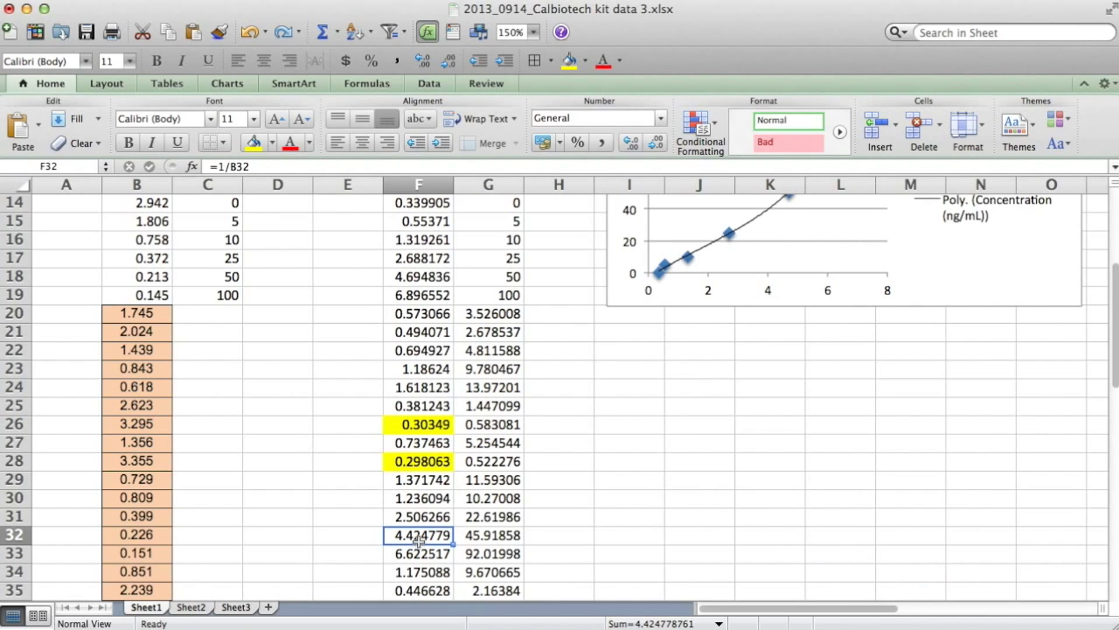
left_click(492, 537)
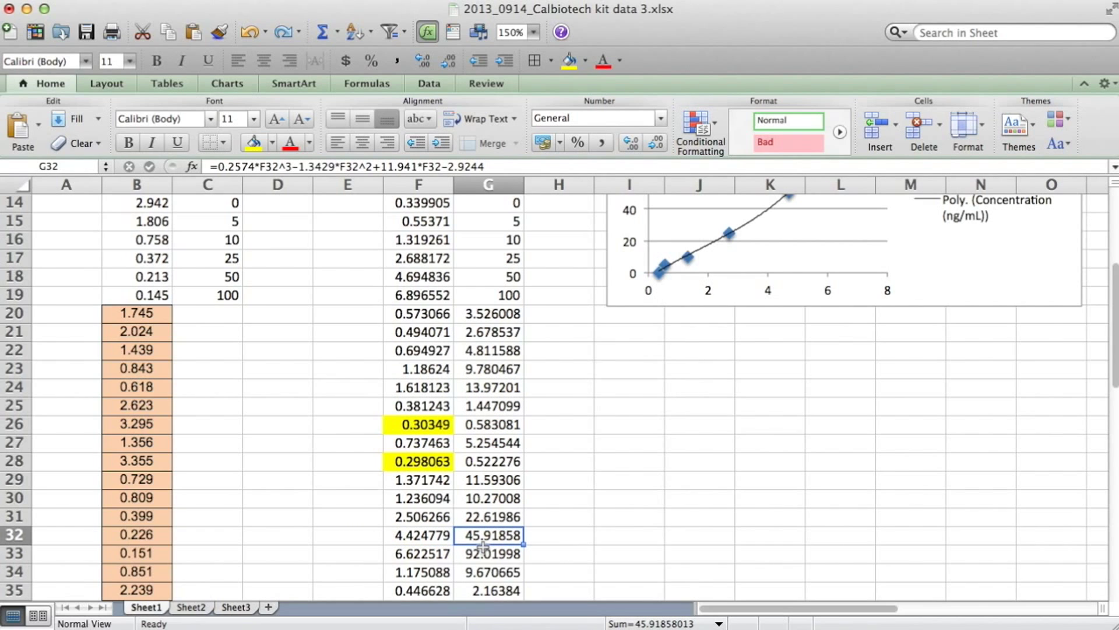
scroll(770, 378, "up", 2)
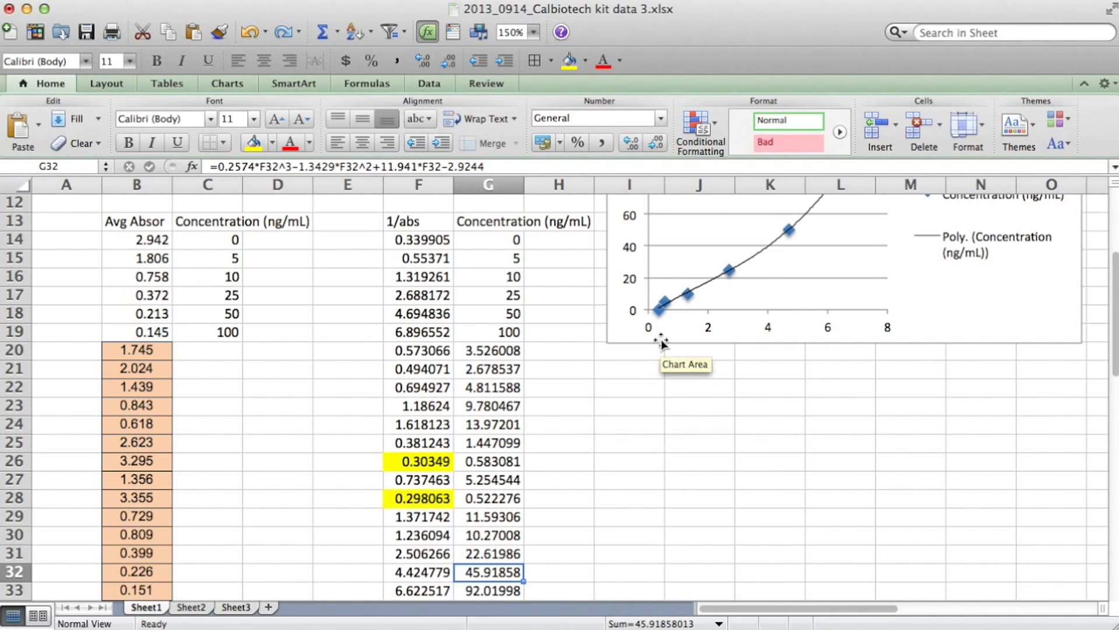
left_click_drag(474, 348, 461, 443)
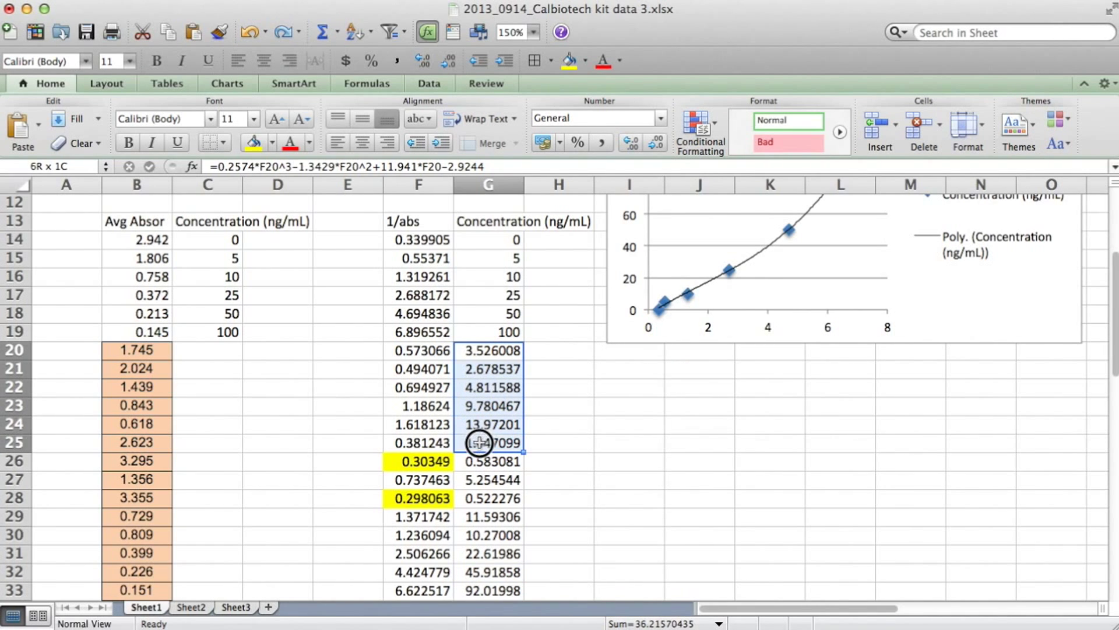
left_click(419, 461)
left_click(423, 499)
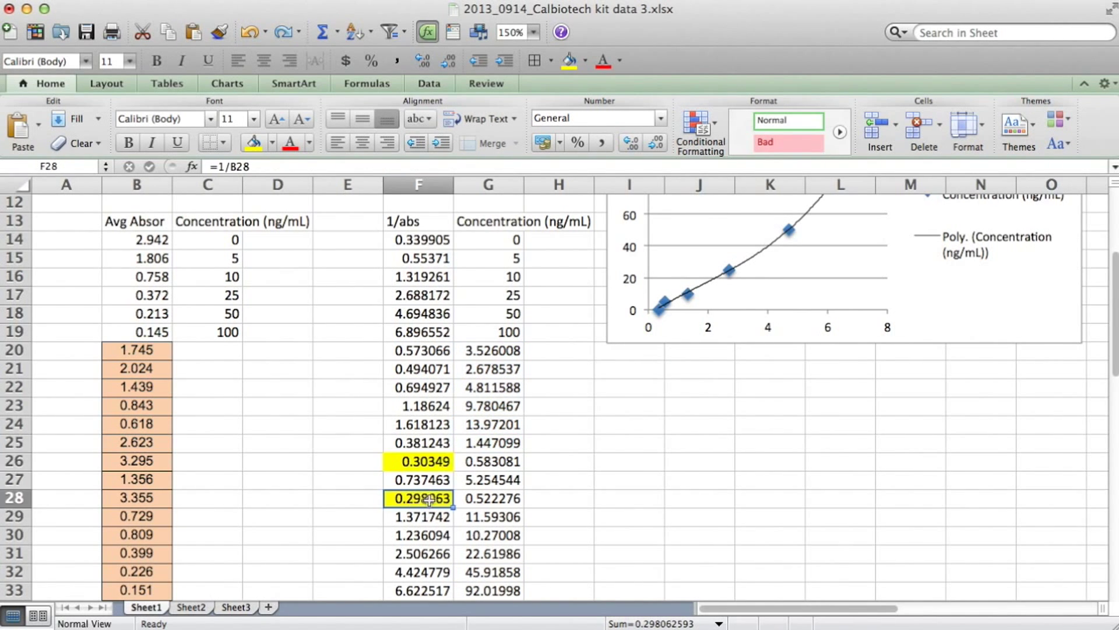
scroll(429, 503, "down", 4)
left_click(431, 506)
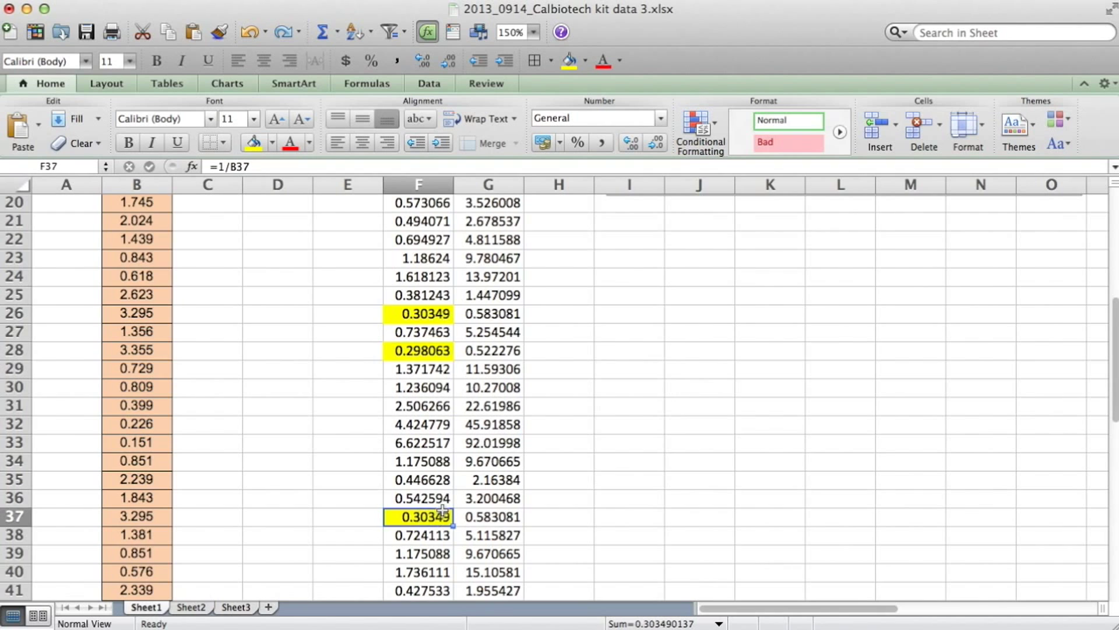
scroll(434, 506, "up", 2)
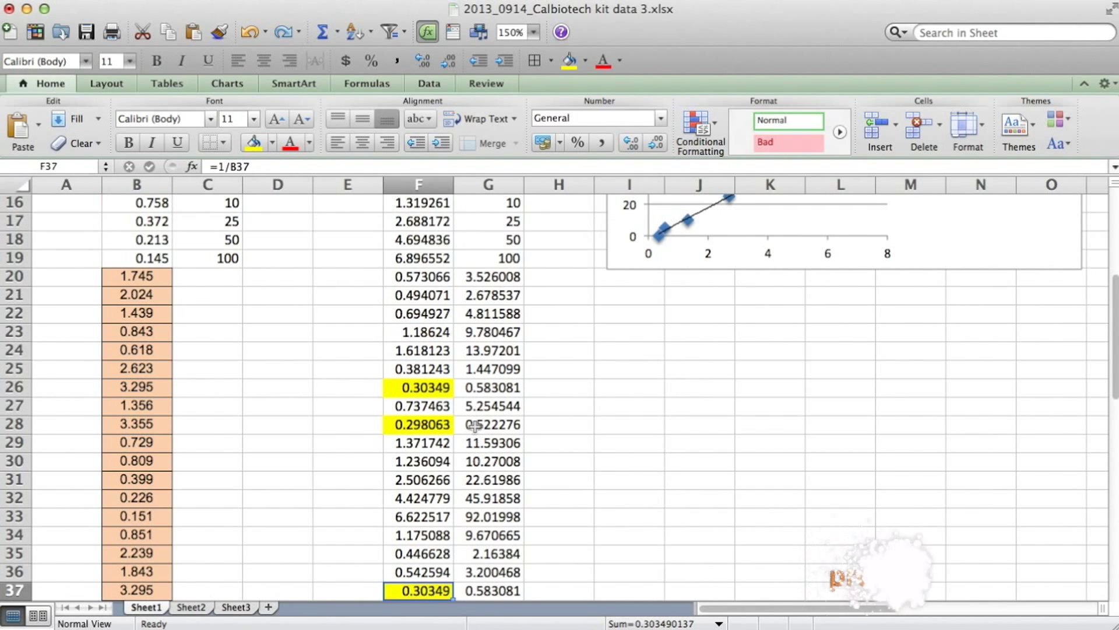
scroll(494, 446, "up", 2)
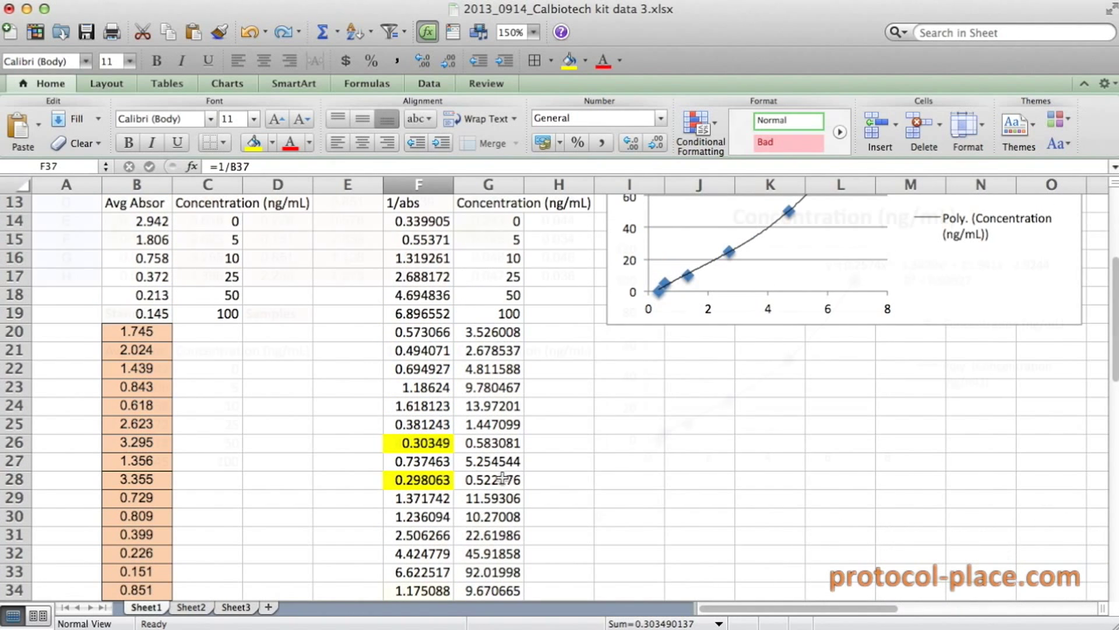
scroll(502, 479, "up", 4)
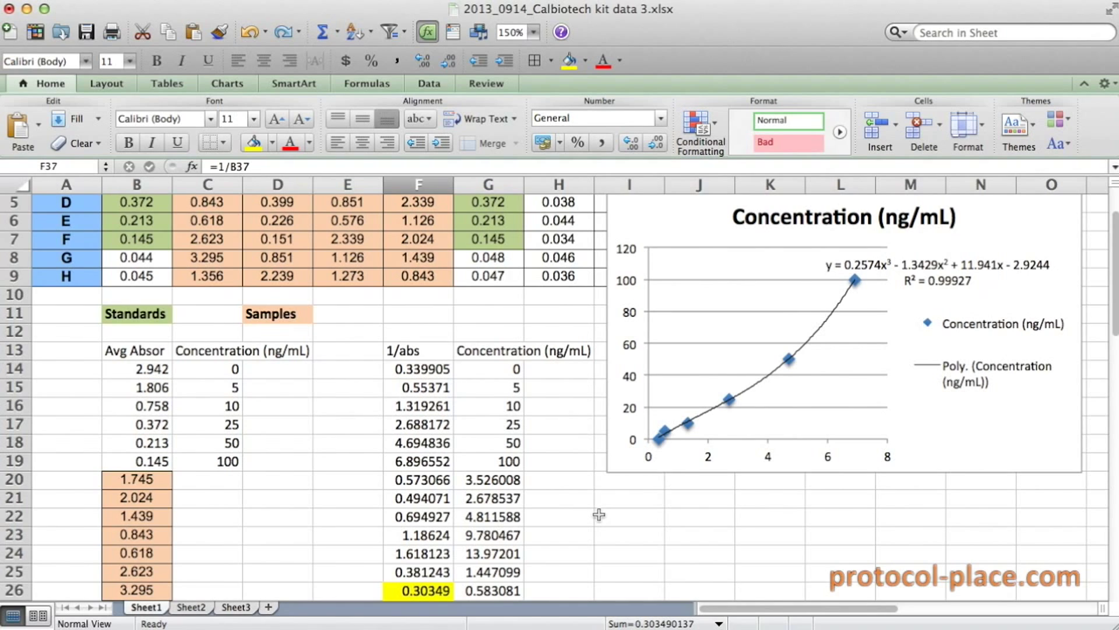
left_click(510, 480)
left_click_drag(510, 481, 516, 516)
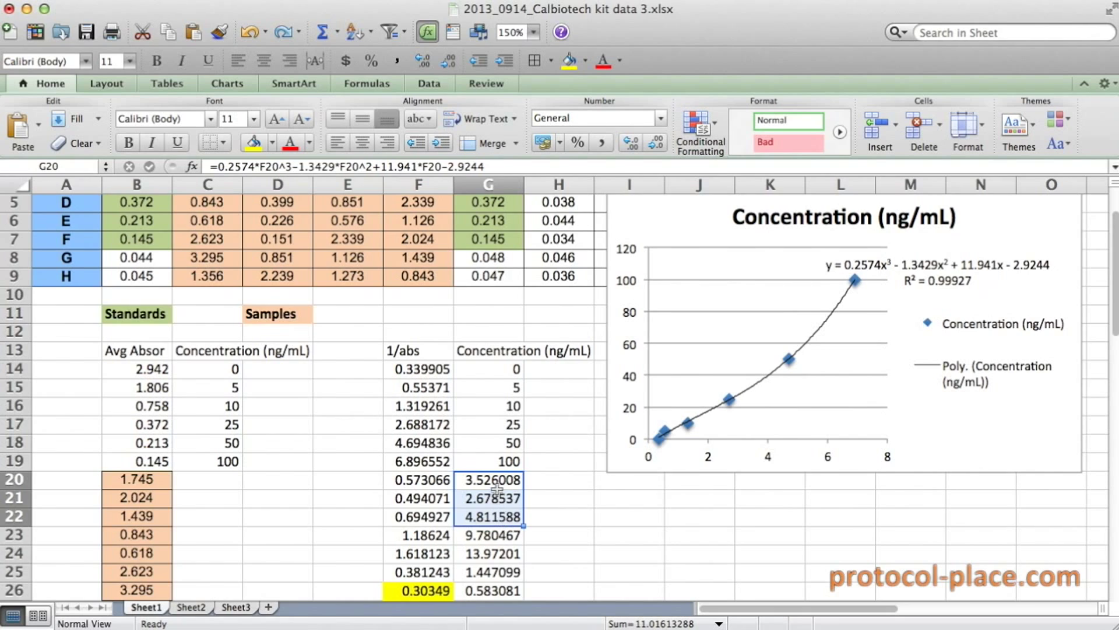
left_click_drag(494, 480, 502, 519)
left_click(502, 480)
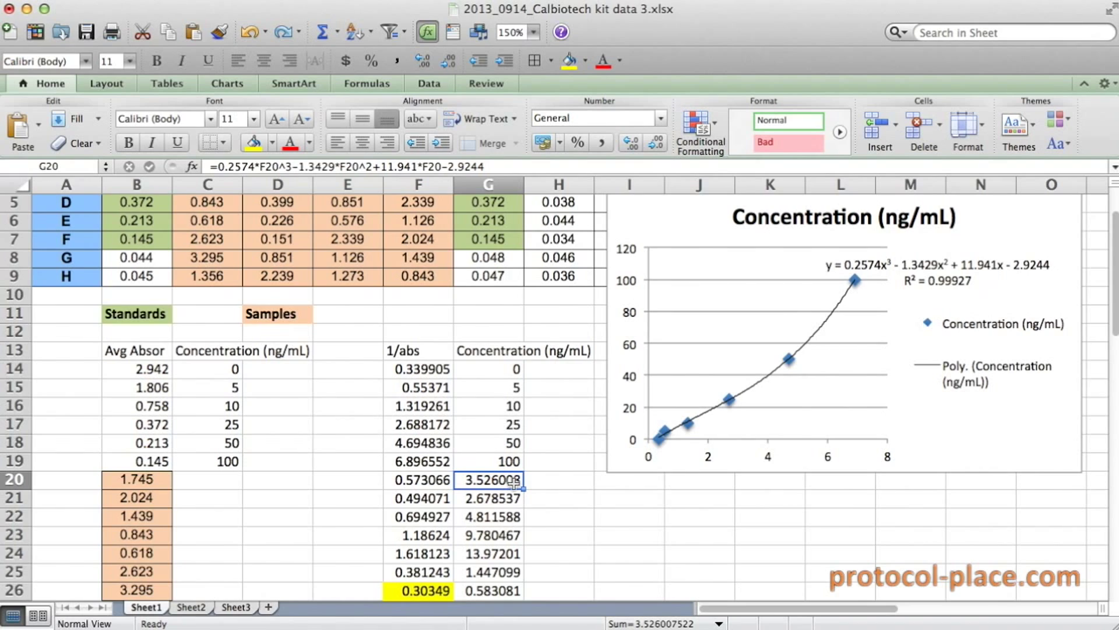